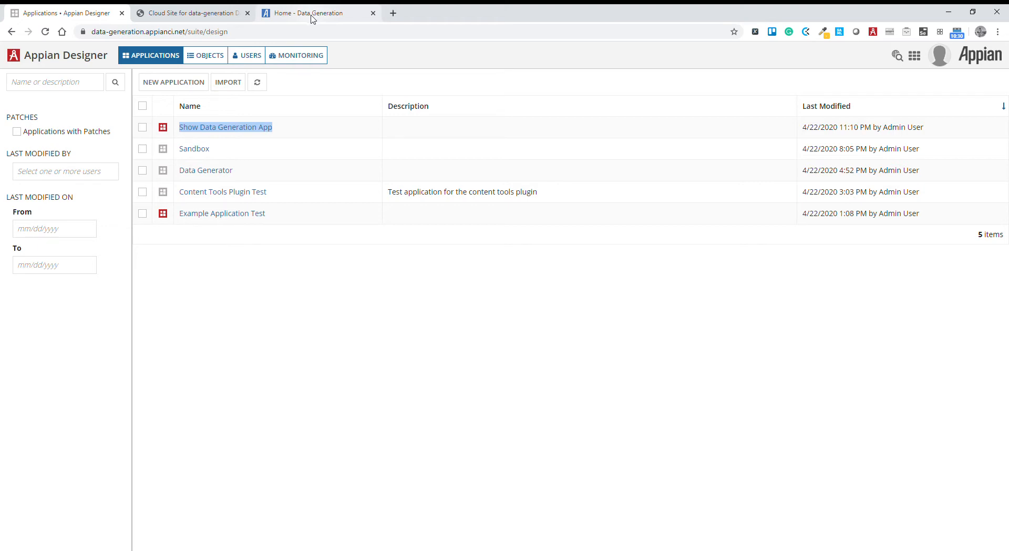
Switch to the Data Generation site and return to its list of applications.
{"action": "left_click", "coordinate": [307, 16]}
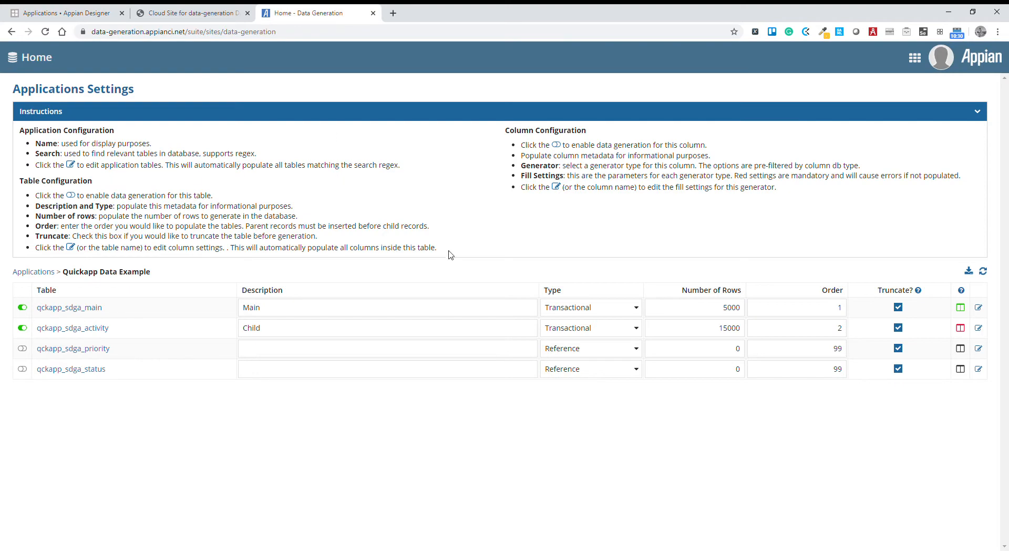
{"action": "left_click", "coordinate": [29, 59]}
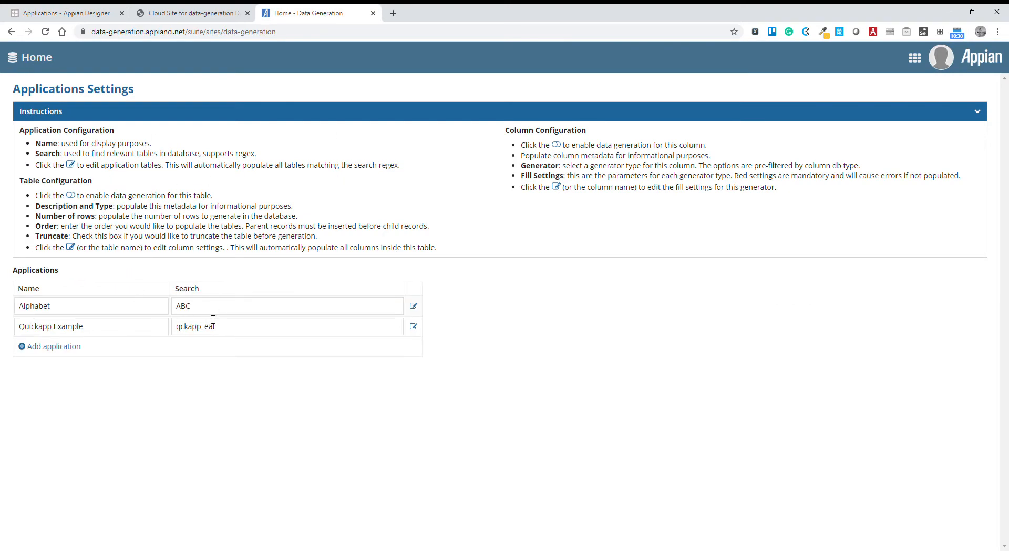
Review the options for creating an application in Appian Designer and the tables in the ds2 database.
{"action": "left_click", "coordinate": [71, 12]}
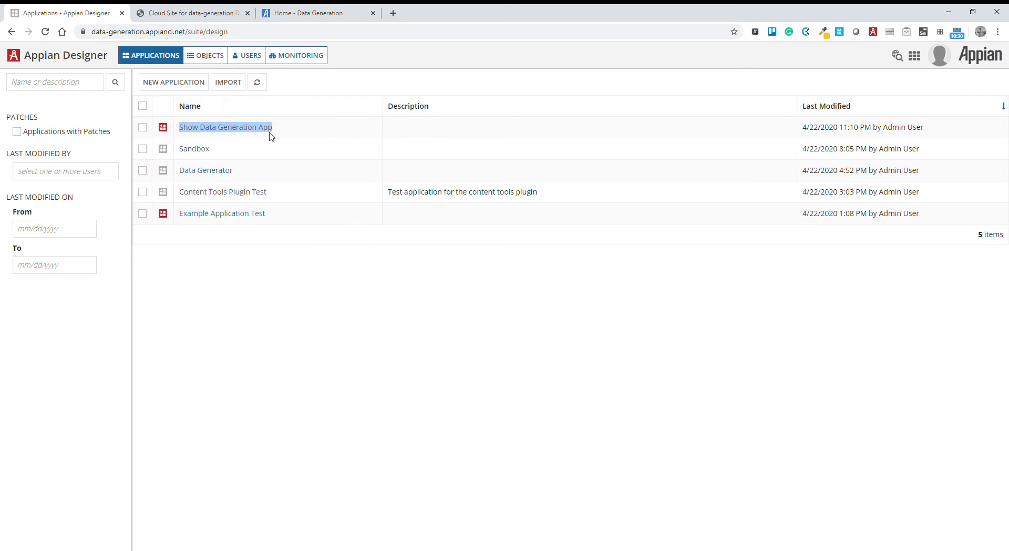
{"action": "left_click", "coordinate": [179, 87]}
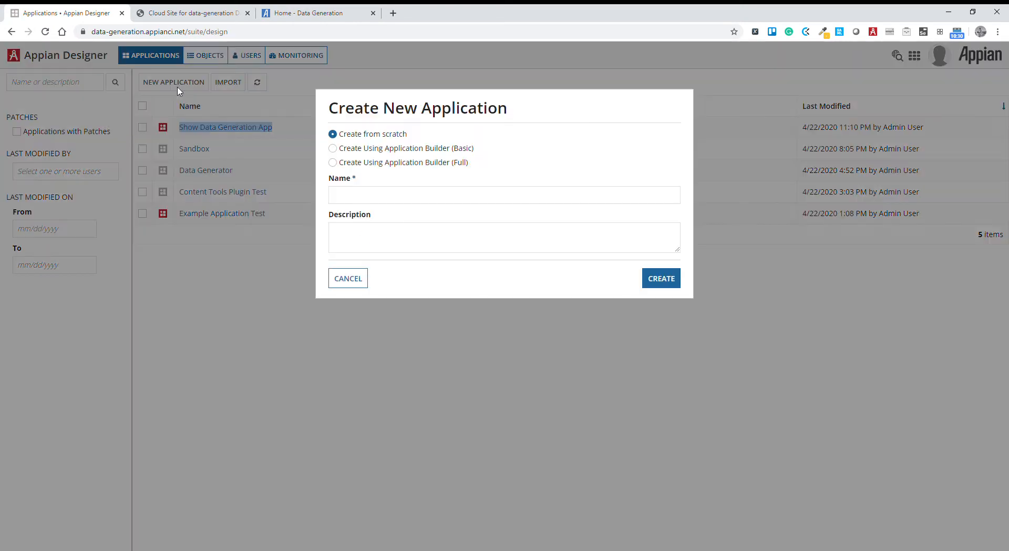
{"action": "left_click", "coordinate": [348, 277]}
{"action": "left_click", "coordinate": [190, 12]}
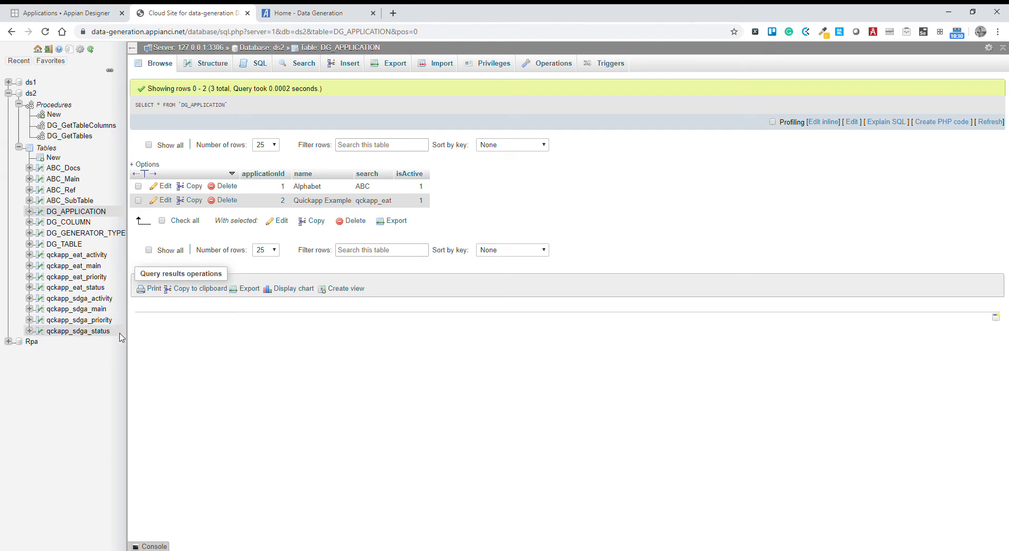
Add an application named "Quickapp Video Example" to the Data Generation site's applications.
{"action": "left_click", "coordinate": [304, 13]}
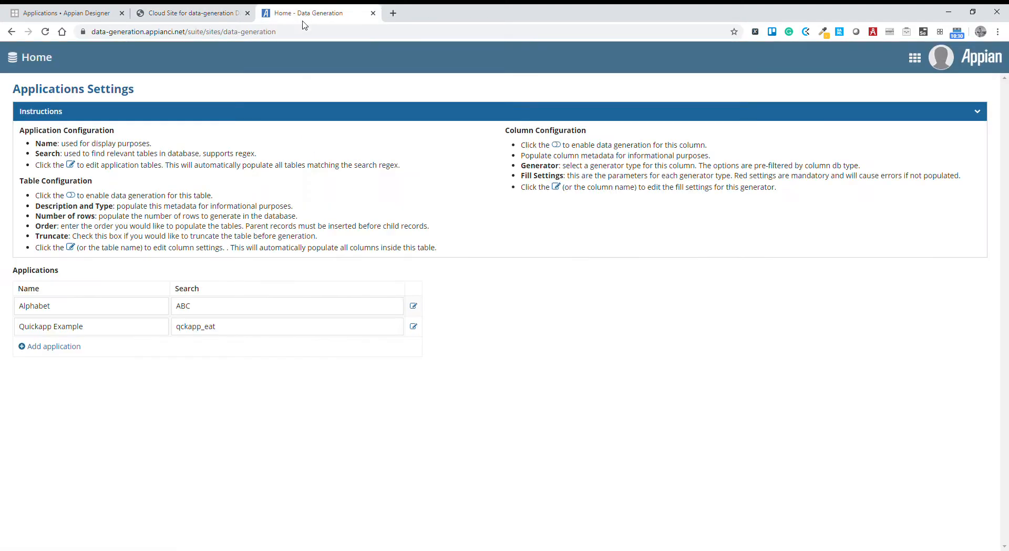
{"action": "left_click", "coordinate": [58, 346]}
{"action": "left_click", "coordinate": [78, 346]}
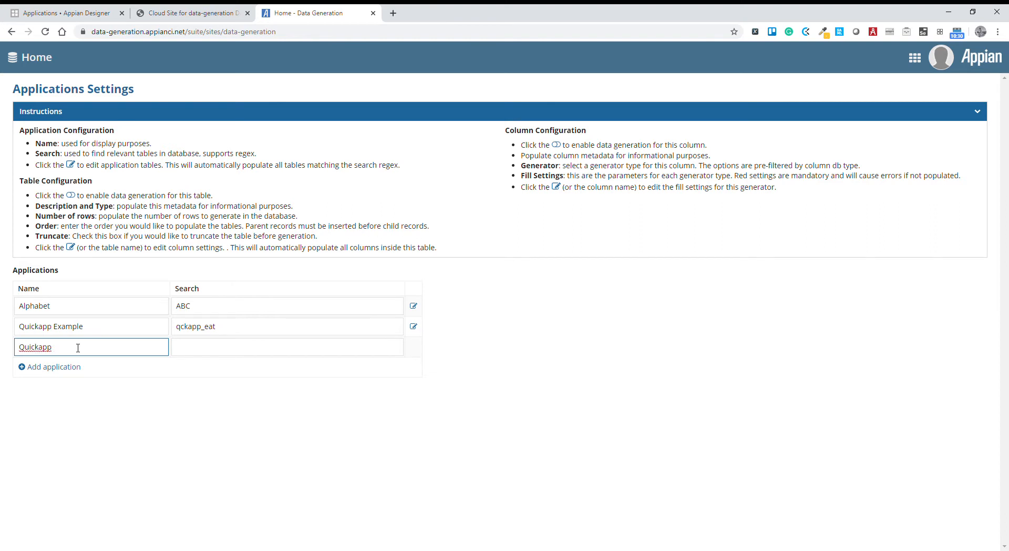
{"action": "type", "text": "Quickapp Example"}
{"action": "type", "text": "Video Example"}
Set the search of Quickapp Video Example to qckapp_sdga, the prefix of its tables in the database.
{"action": "left_click", "coordinate": [223, 329]}
{"action": "key", "text": "ctrl+a"}
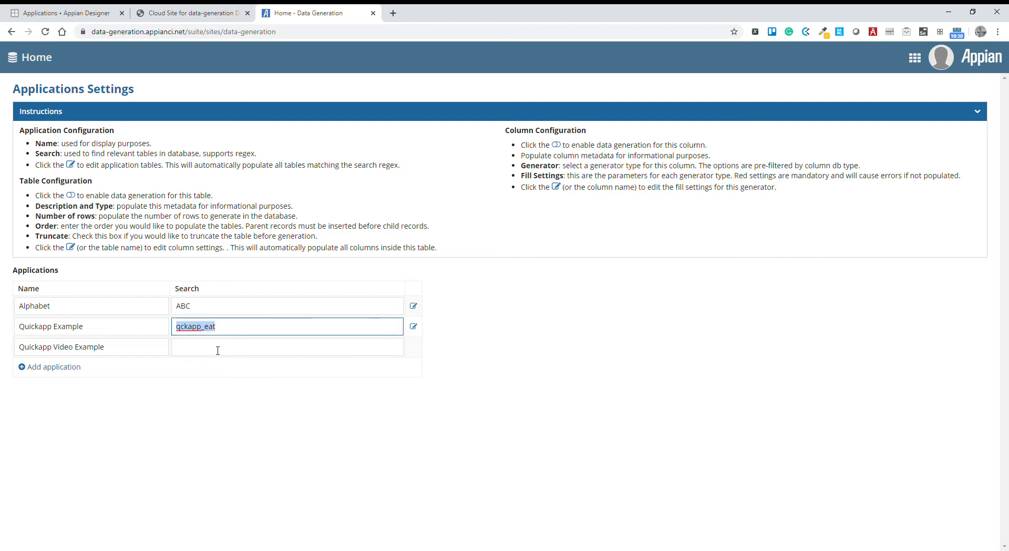
{"action": "left_click", "coordinate": [213, 351]}
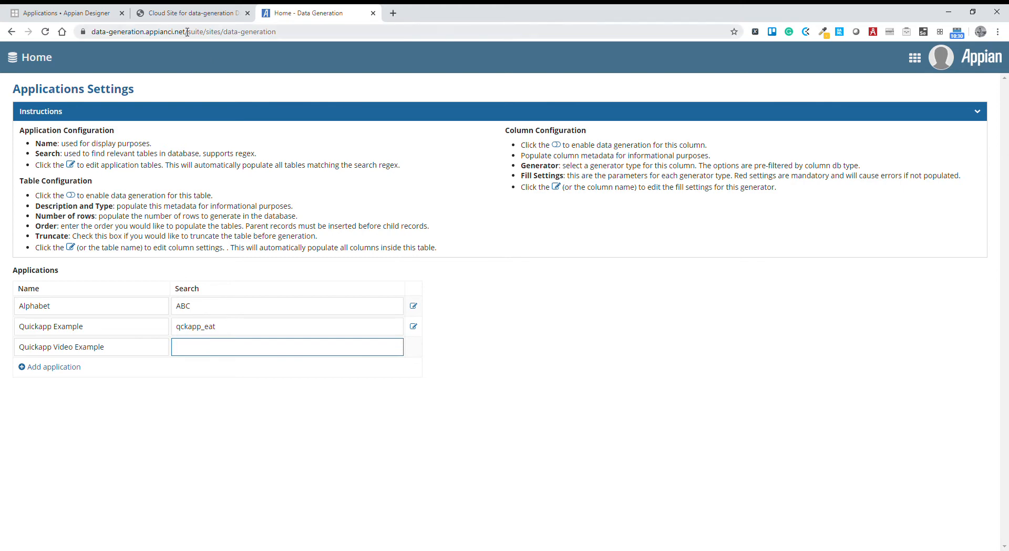
{"action": "left_click", "coordinate": [182, 15]}
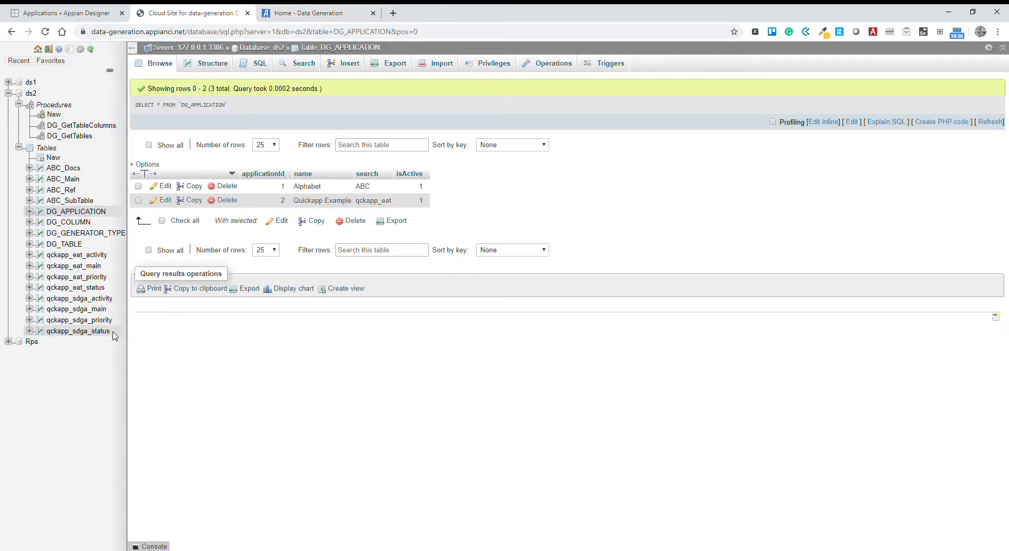
{"action": "left_click", "coordinate": [326, 13]}
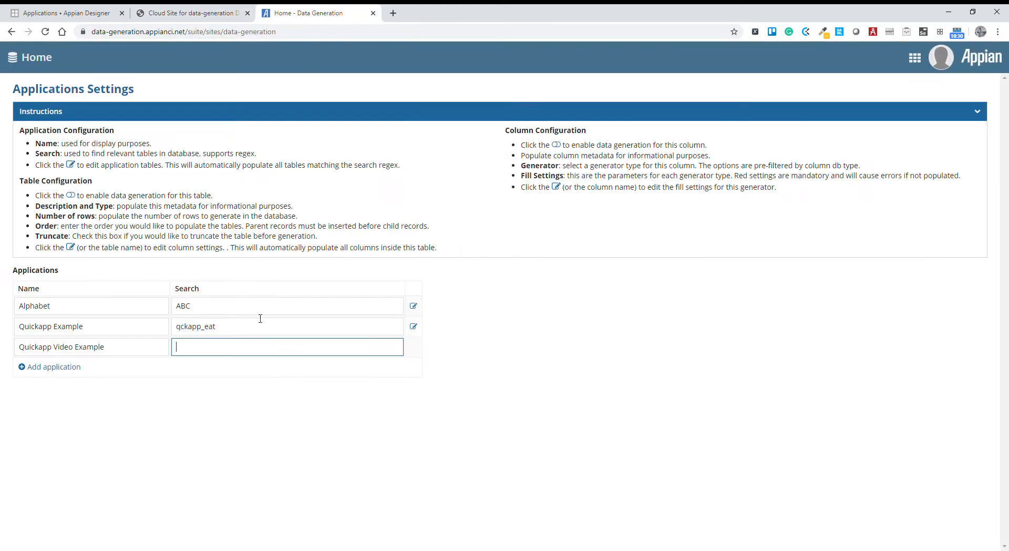
{"action": "type", "text": "qckapp_sdga_status"}
{"action": "left_click_drag", "start_coordinate": [225, 350], "coordinate": [236, 354]}
{"action": "key", "text": "BackSpace"}
{"action": "key", "text": "BackSpace"}
{"action": "left_click", "coordinate": [251, 436]}
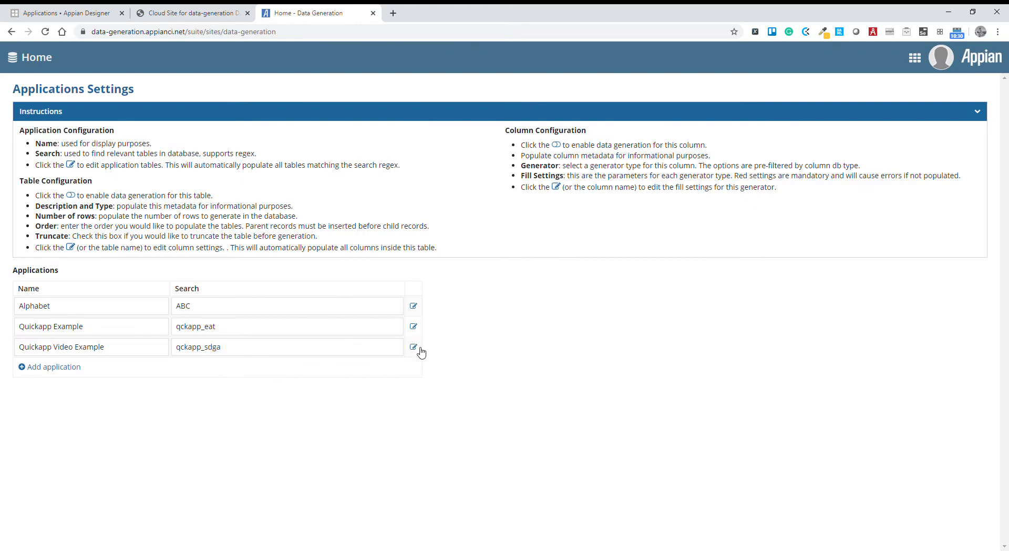
Open the table settings of Quickapp Video Example and enable data generation for qckapp_sdga_main and qckapp_sdga_activity.
{"action": "left_click", "coordinate": [414, 347]}
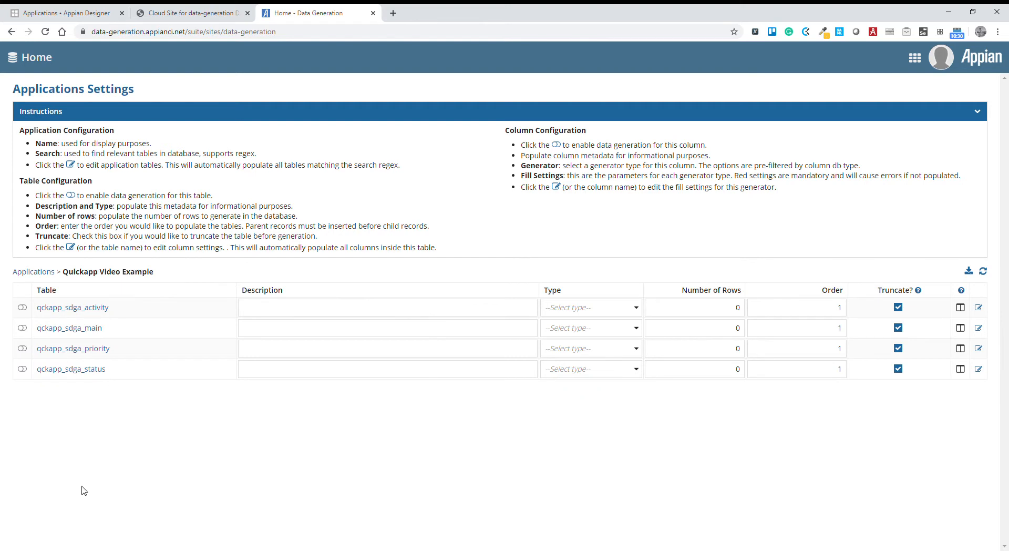
{"action": "left_click", "coordinate": [26, 329]}
{"action": "left_click", "coordinate": [24, 308]}
Set the order to 2 for qckapp_sdga_activity and 99 for the priority and status tables, and refresh the table list.
{"action": "left_click_drag", "start_coordinate": [836, 310], "coordinate": [850, 313]}
{"action": "type", "text": "2"}
{"action": "left_click", "coordinate": [836, 423]}
{"action": "left_click_drag", "start_coordinate": [834, 352], "coordinate": [848, 375]}
{"action": "type", "text": "9999"}
{"action": "left_click", "coordinate": [844, 467]}
{"action": "left_click", "coordinate": [982, 271]}
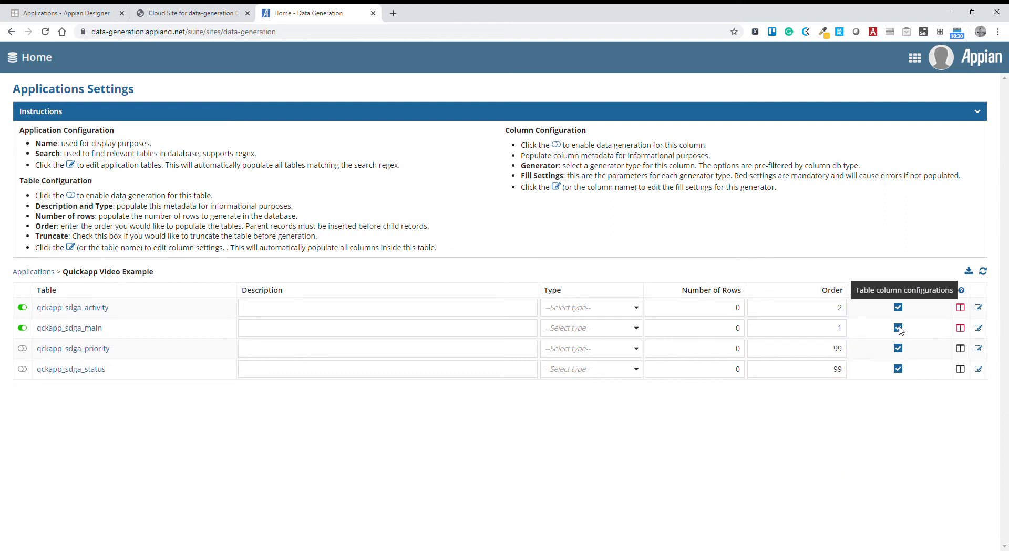
Set the type of qckapp_sdga_main and qckapp_sdga_activity to Transactional.
{"action": "left_click", "coordinate": [389, 310]}
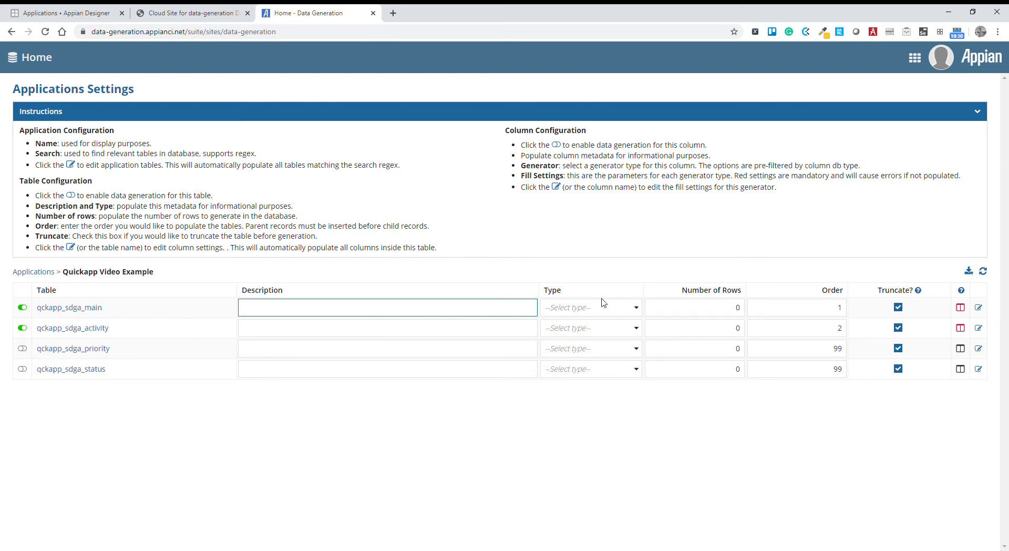
{"action": "left_click", "coordinate": [579, 307]}
{"action": "left_click", "coordinate": [583, 336]}
{"action": "left_click", "coordinate": [581, 331]}
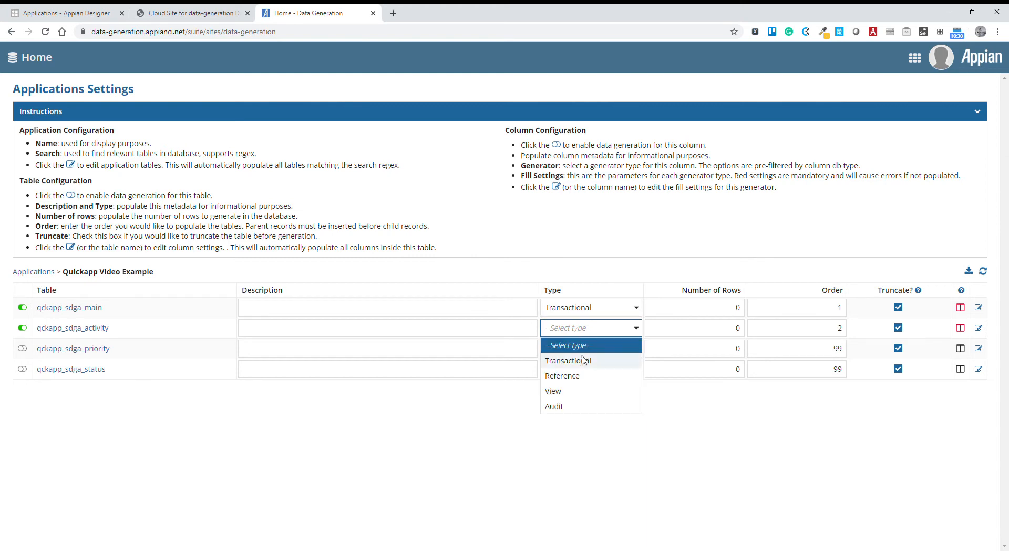
{"action": "left_click", "coordinate": [581, 360]}
Describe qckapp_sdga_main as "Main" and qckapp_sdga_activity as "Child".
{"action": "left_click", "coordinate": [430, 311]}
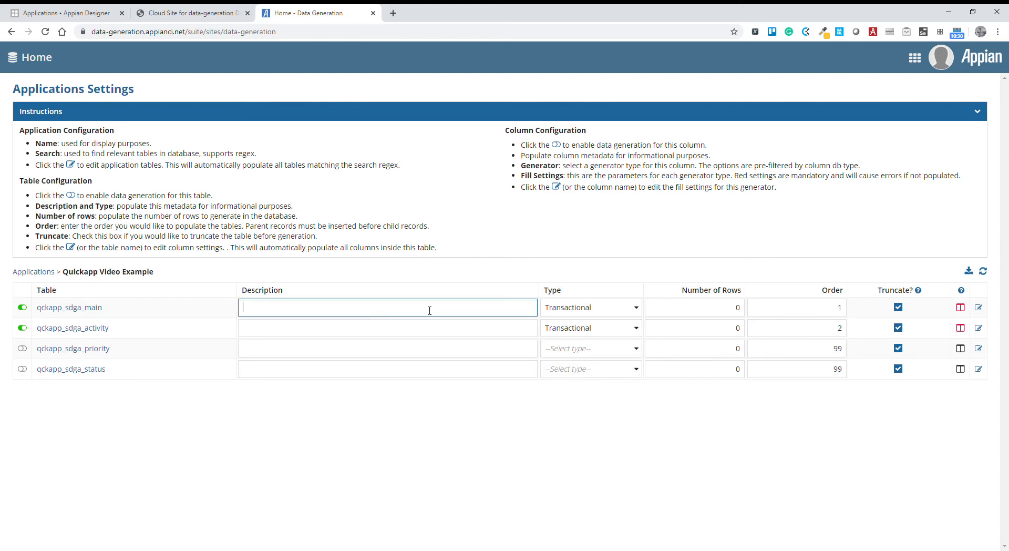
{"action": "left_click", "coordinate": [388, 335]}
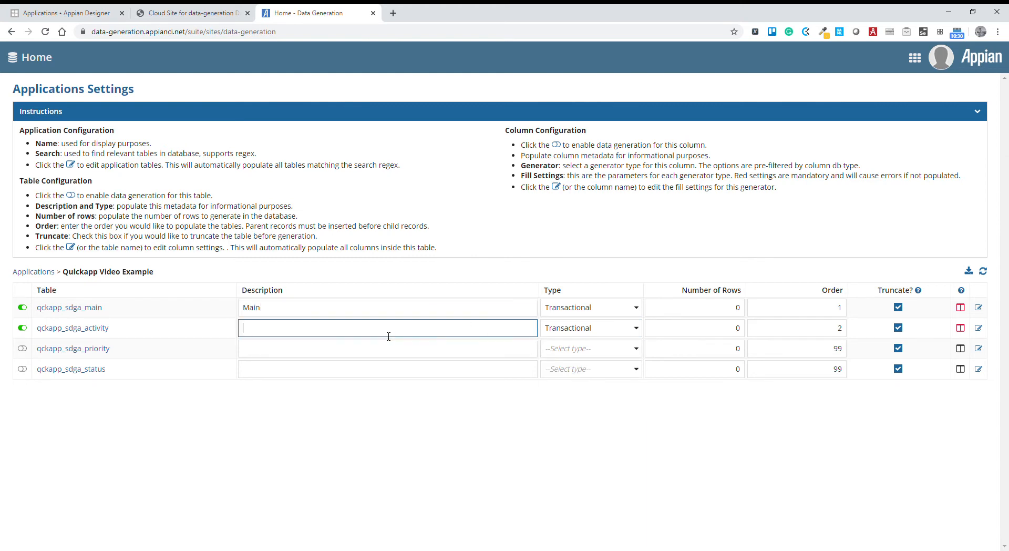
{"action": "type", "text": "Child"}
{"action": "left_click", "coordinate": [446, 396]}
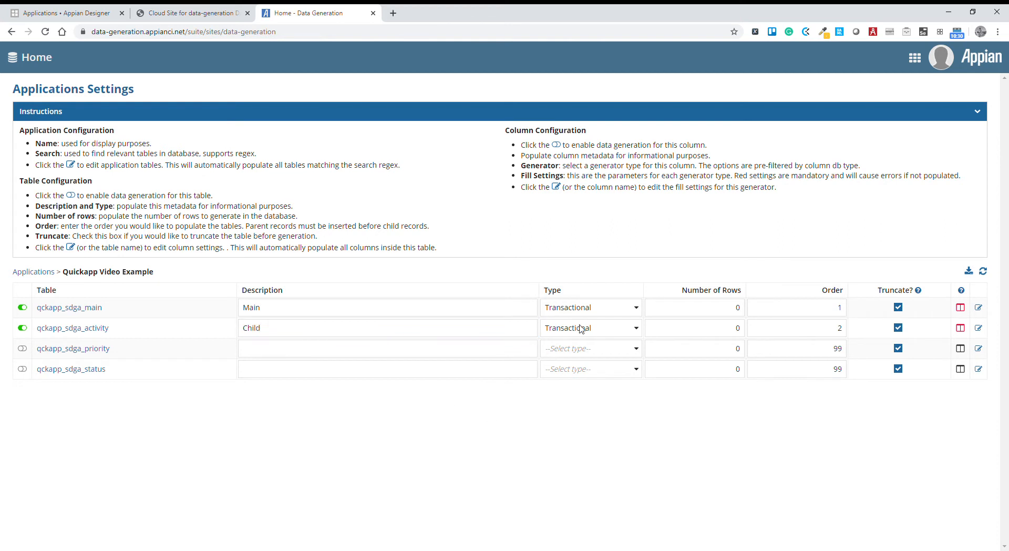
Set the number of rows to 5000 for qckapp_sdga_main and 15000 for qckapp_sdga_activity.
{"action": "left_click_drag", "start_coordinate": [706, 315], "coordinate": [754, 332]}
{"action": "type", "text": "500015000"}
{"action": "left_click", "coordinate": [726, 463]}
Open the column settings of qckapp_sdga_main and assign the ID Sequential generator to id and Lorem Ipsum Title to title.
{"action": "left_click", "coordinate": [979, 309]}
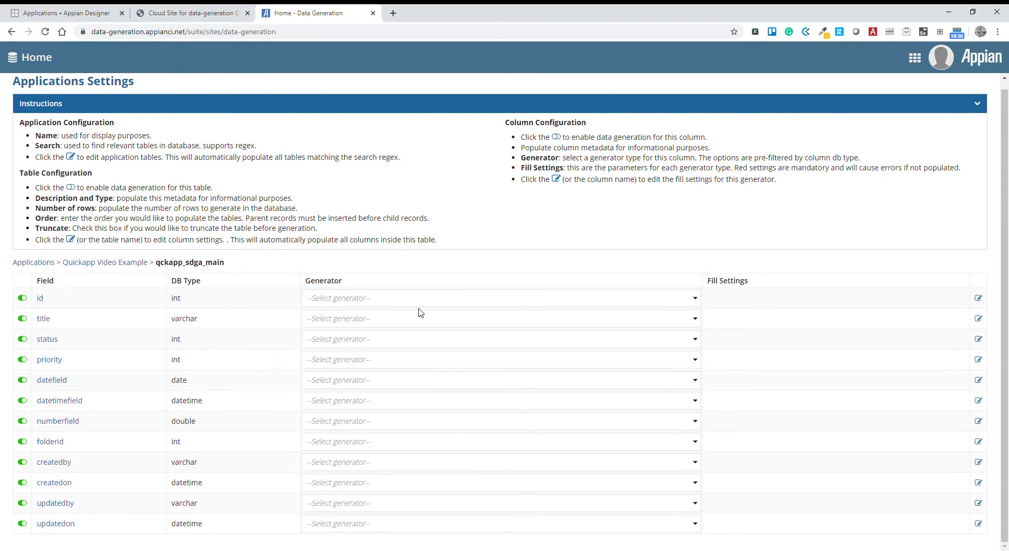
{"action": "left_click", "coordinate": [377, 298]}
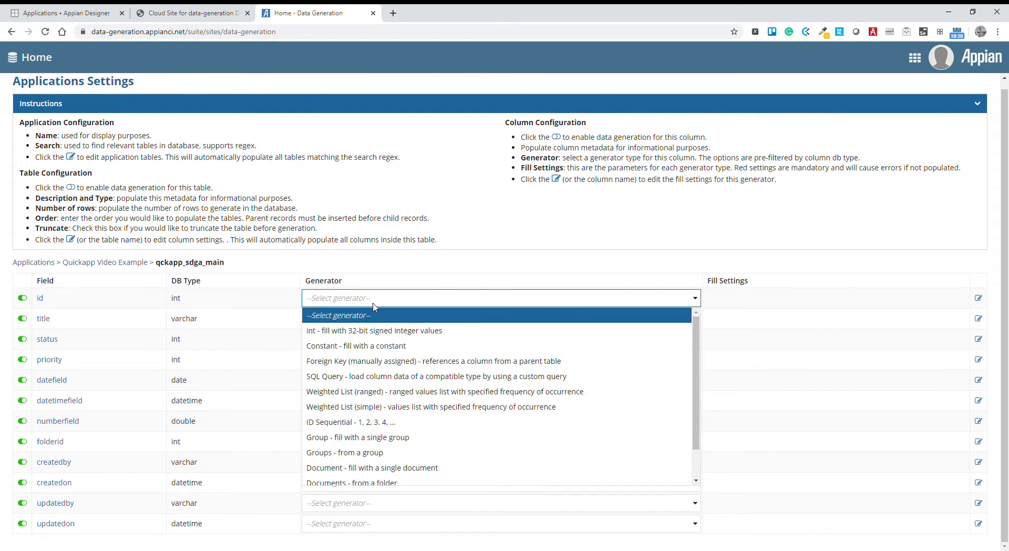
{"action": "left_click", "coordinate": [355, 421]}
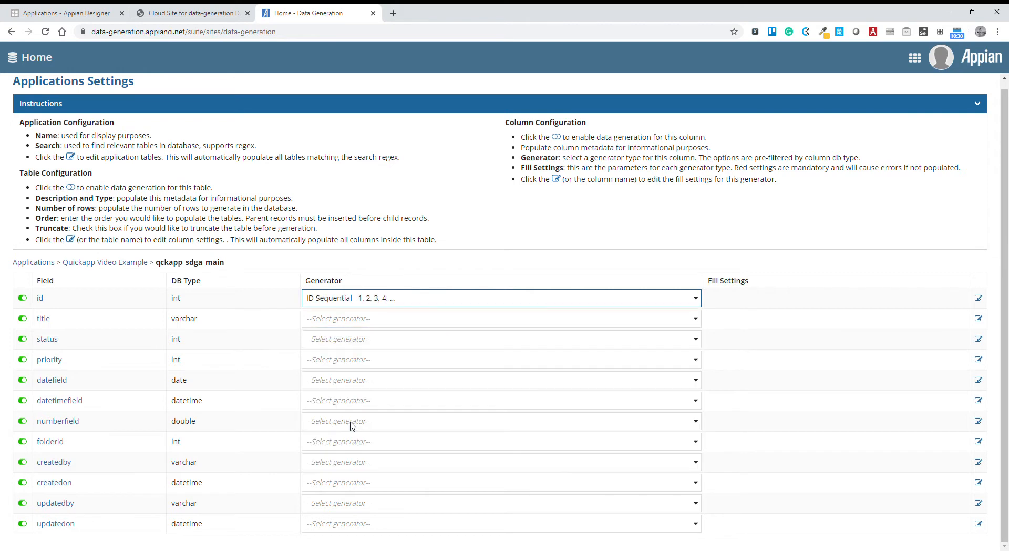
{"action": "left_click", "coordinate": [341, 320]}
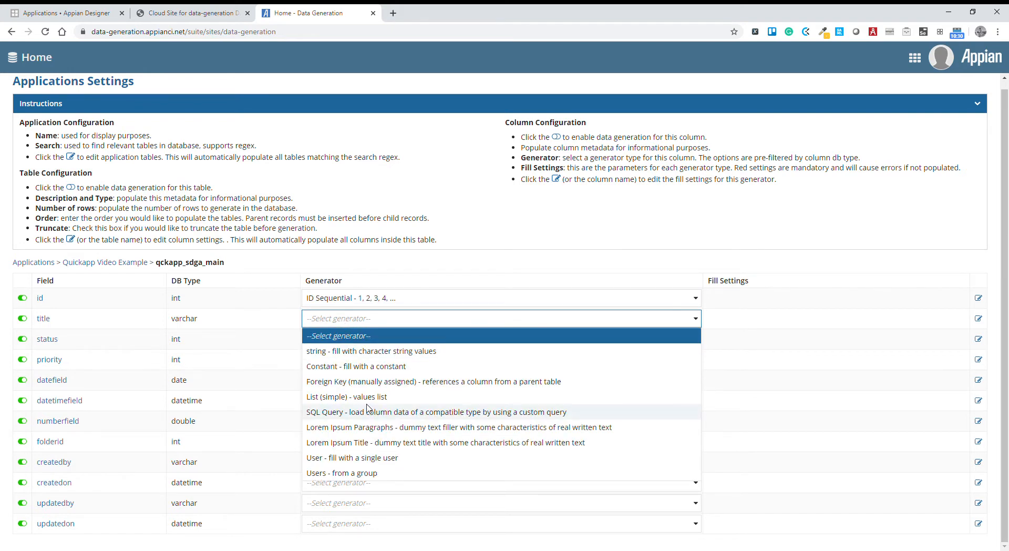
{"action": "left_click", "coordinate": [372, 444]}
Assign the SQL Query generator to the status and priority fields.
{"action": "left_click", "coordinate": [341, 345]}
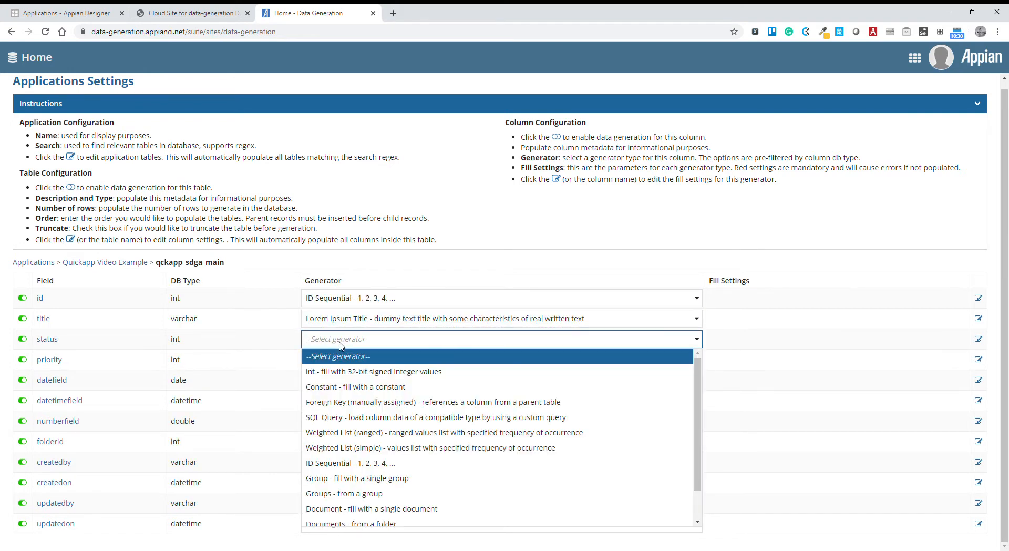
{"action": "left_click", "coordinate": [366, 422]}
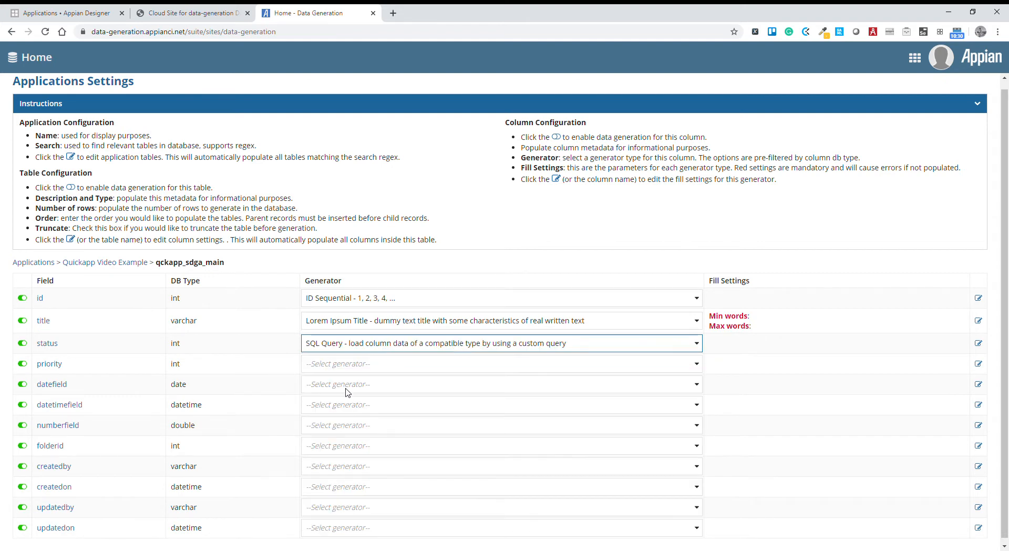
{"action": "left_click", "coordinate": [344, 365]}
{"action": "left_click", "coordinate": [348, 245]}
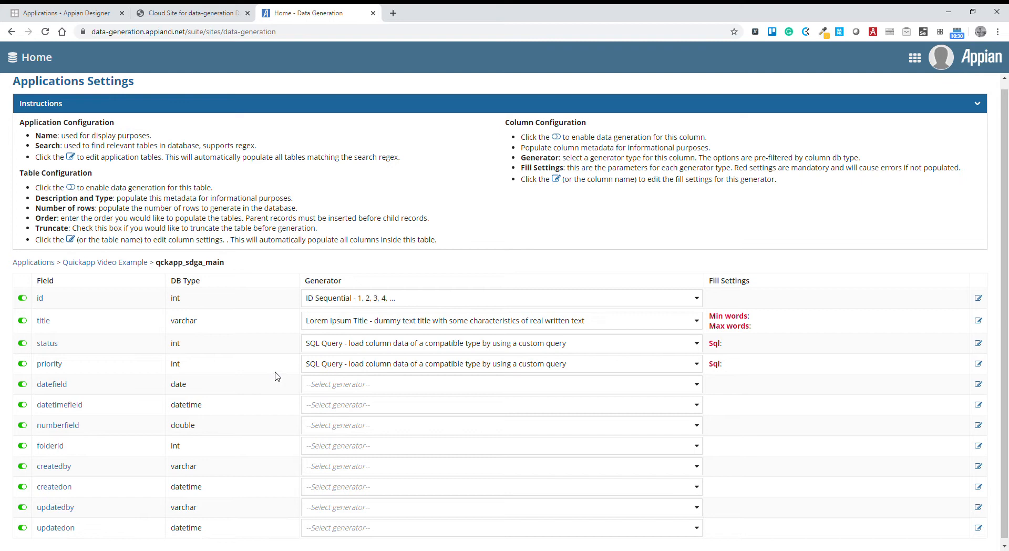
Assign the date generator to datefield, the datetime generator to datetimefield and the double generator to numberfield.
{"action": "left_click", "coordinate": [345, 382]}
{"action": "left_click", "coordinate": [339, 407]}
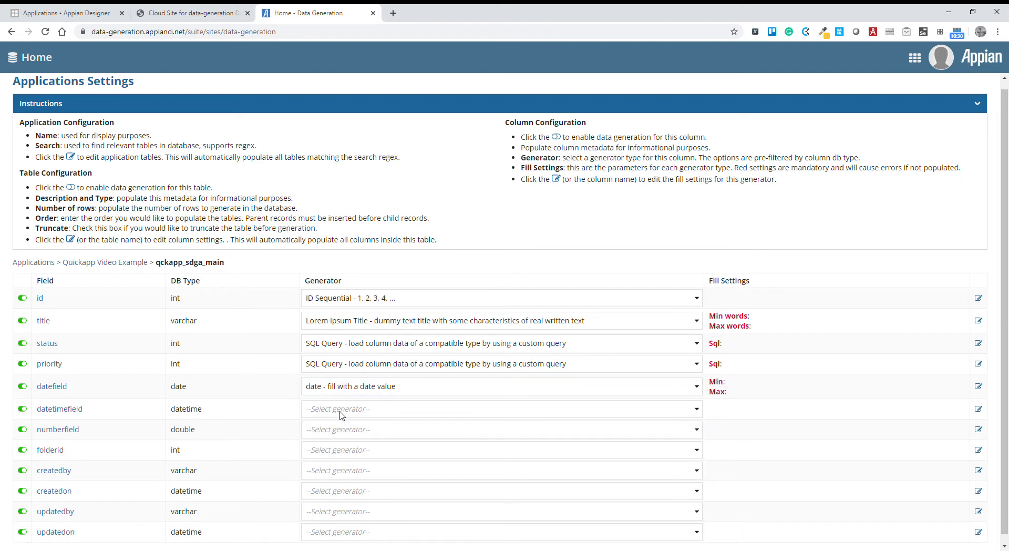
{"action": "left_click", "coordinate": [342, 413]}
{"action": "left_click", "coordinate": [349, 444]}
{"action": "left_click", "coordinate": [331, 432]}
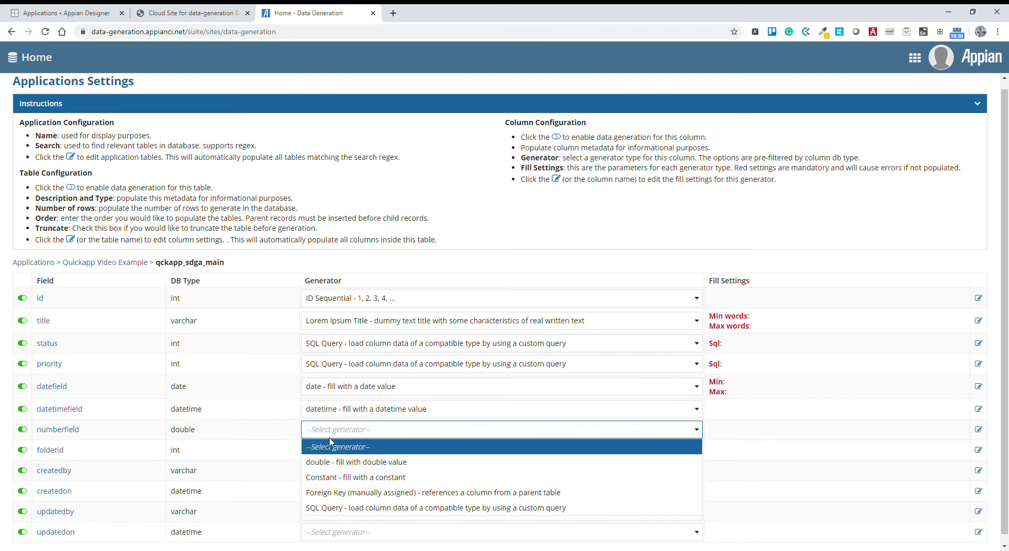
{"action": "left_click", "coordinate": [357, 461]}
Assign the "Folder - fill with a single folder" generator to the folderid field.
{"action": "left_click", "coordinate": [360, 459]}
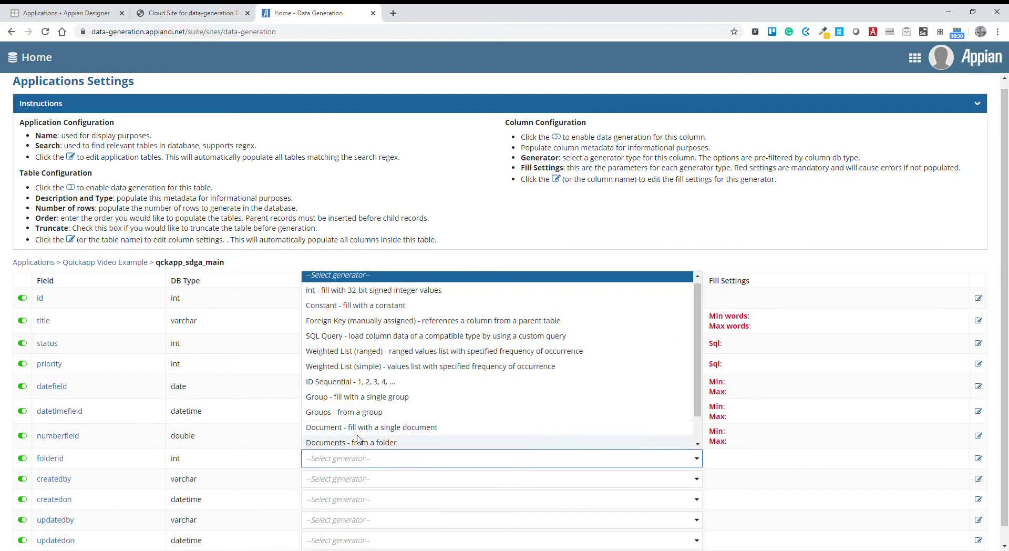
{"action": "scroll", "coordinate": [345, 434], "scroll_direction": "down", "scroll_amount": 1}
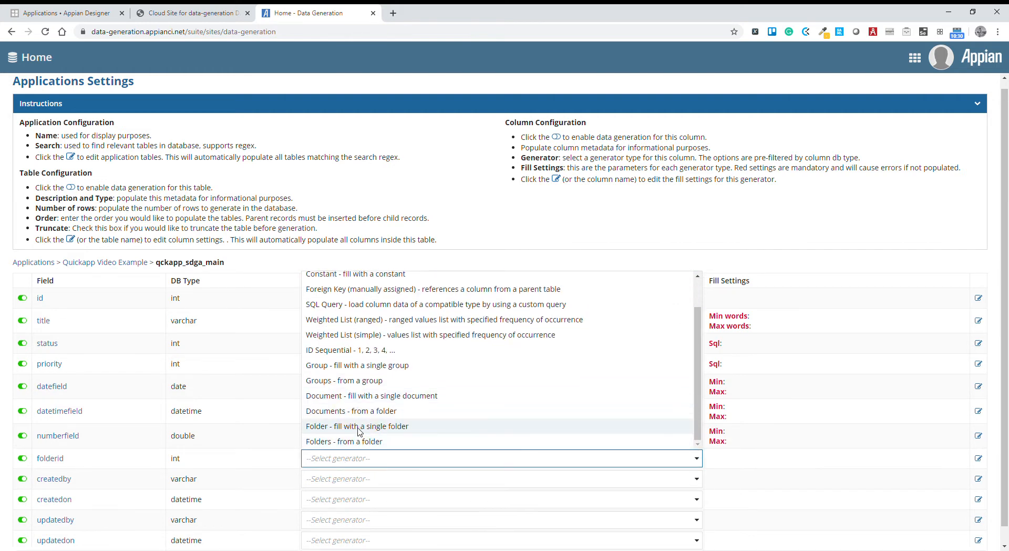
{"action": "left_click", "coordinate": [358, 426]}
Assign the "Users - from a group" generator to createdby and the datetime generator to createdon.
{"action": "scroll", "coordinate": [363, 465], "scroll_direction": "down", "scroll_amount": 1}
{"action": "left_click", "coordinate": [354, 466]}
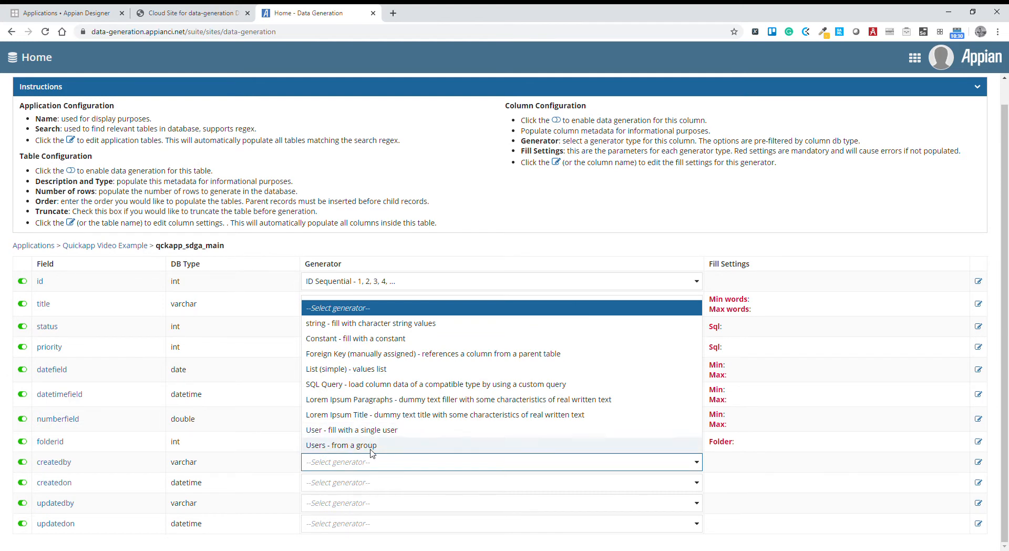
{"action": "left_click", "coordinate": [369, 446]}
{"action": "left_click", "coordinate": [362, 485]}
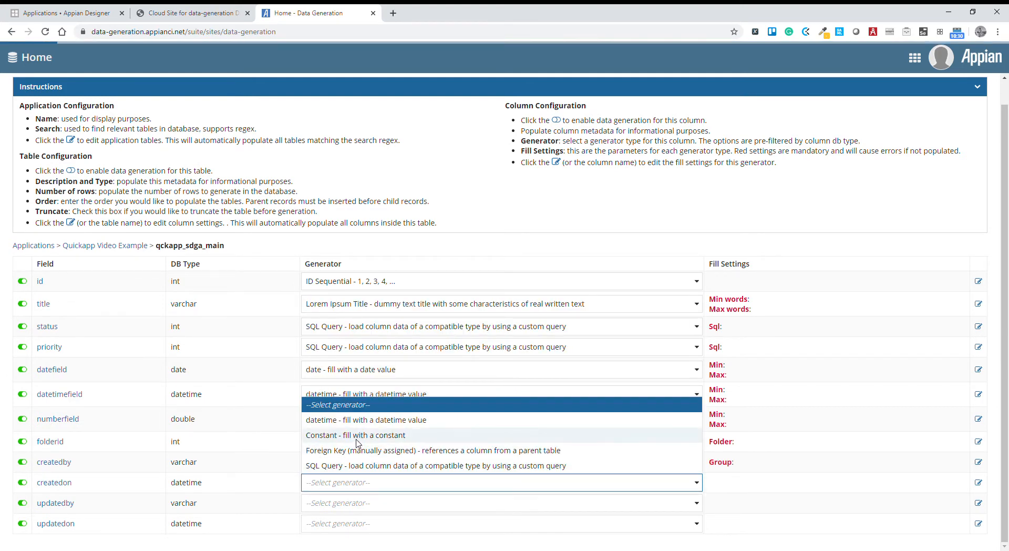
{"action": "left_click", "coordinate": [362, 419]}
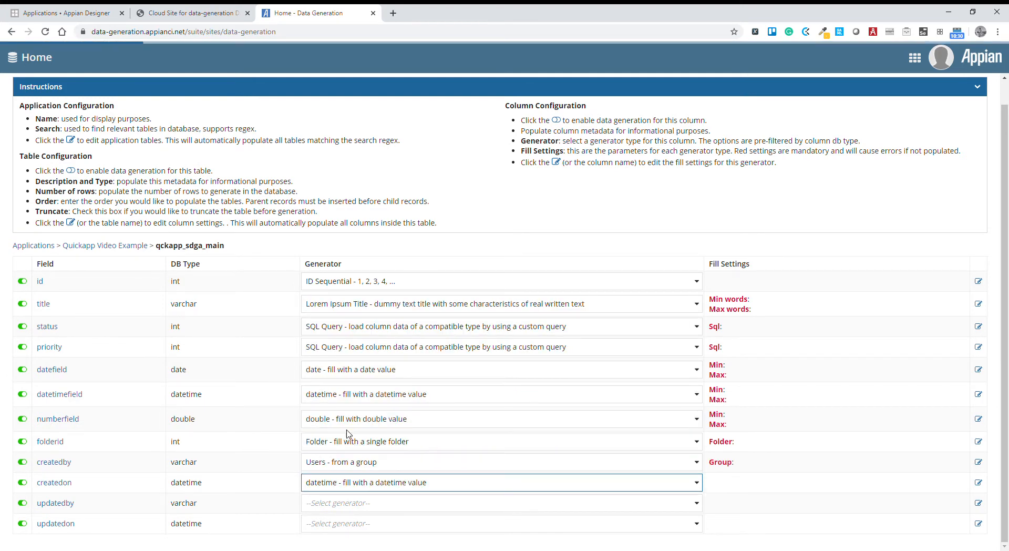
Assign the "Users - from a group" generator to updatedby and the datetime generator to updatedon.
{"action": "left_click", "coordinate": [352, 506]}
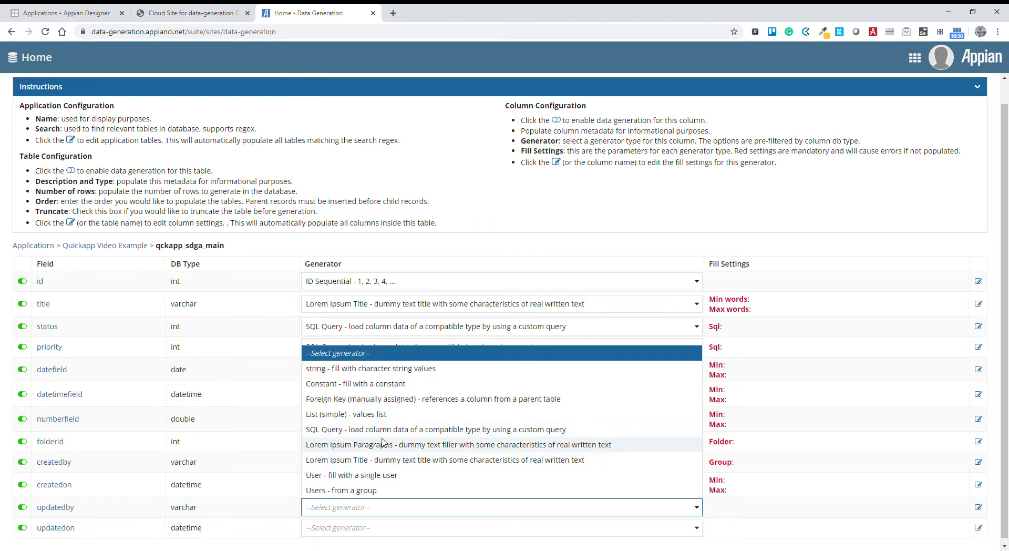
{"action": "left_click", "coordinate": [368, 490]}
{"action": "left_click", "coordinate": [346, 530]}
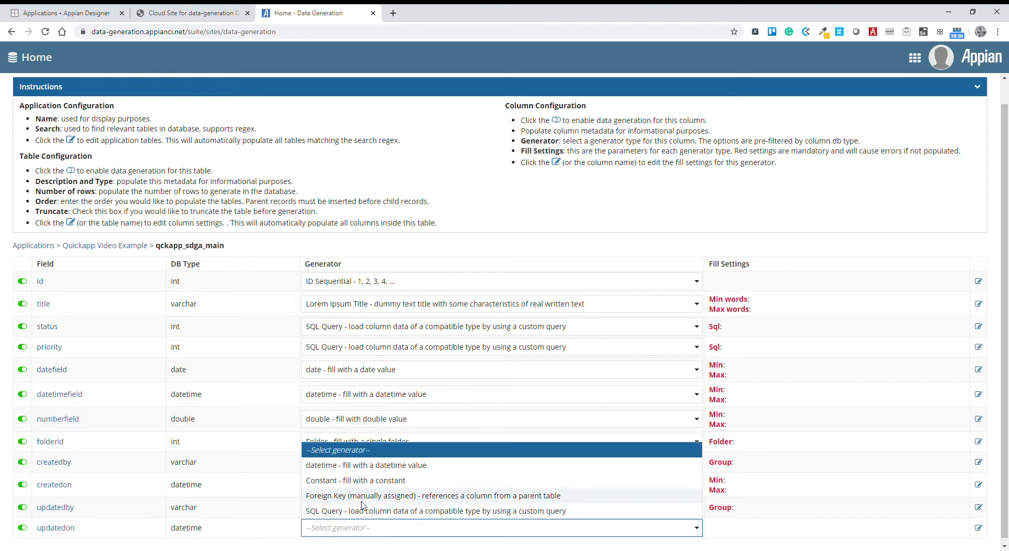
{"action": "left_click", "coordinate": [332, 467]}
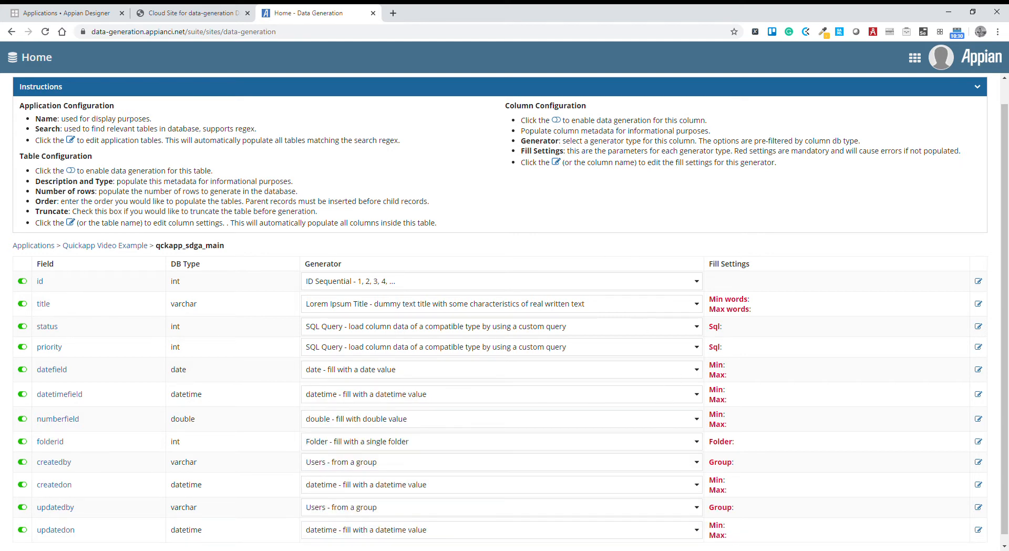
Set the title field's fill settings to a minimum of 3 and a maximum of 5 words, and return to qckapp_sdga_main.
{"action": "left_click", "coordinate": [978, 304]}
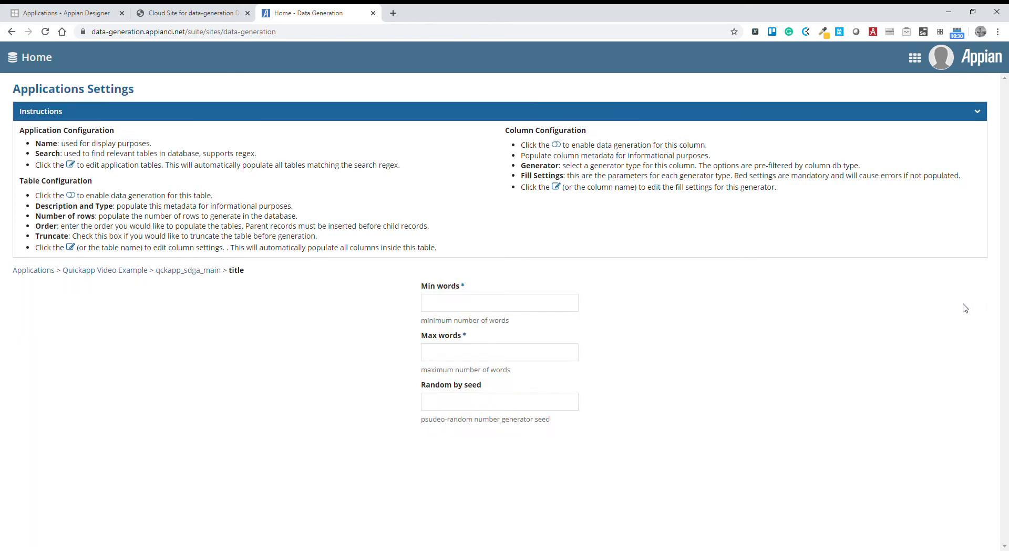
{"action": "left_click", "coordinate": [519, 303]}
{"action": "type", "text": "1"}
{"action": "left_click_drag", "start_coordinate": [446, 303], "coordinate": [423, 316]}
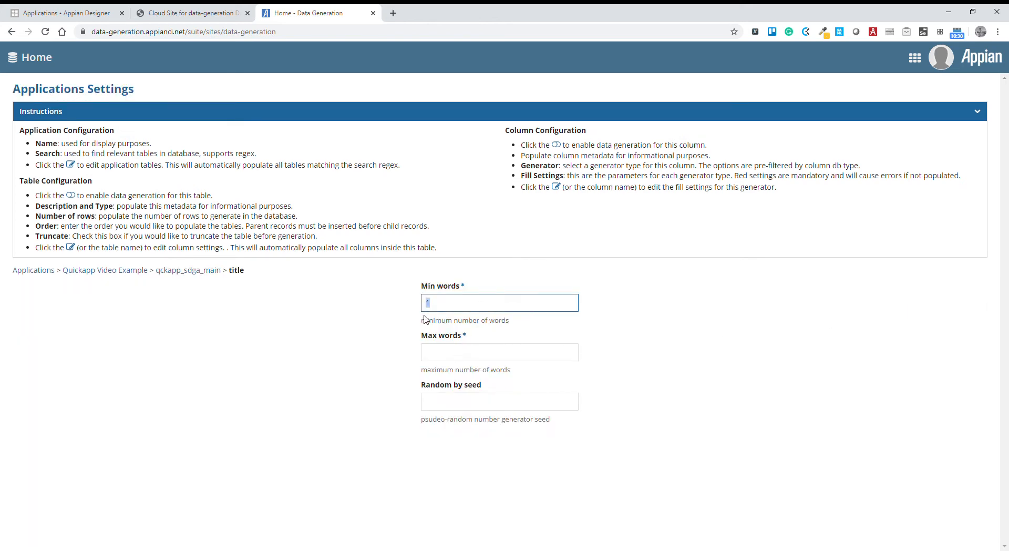
{"action": "type", "text": "3"}
{"action": "key", "text": "Tab"}
{"action": "type", "text": "5"}
{"action": "left_click", "coordinate": [333, 341]}
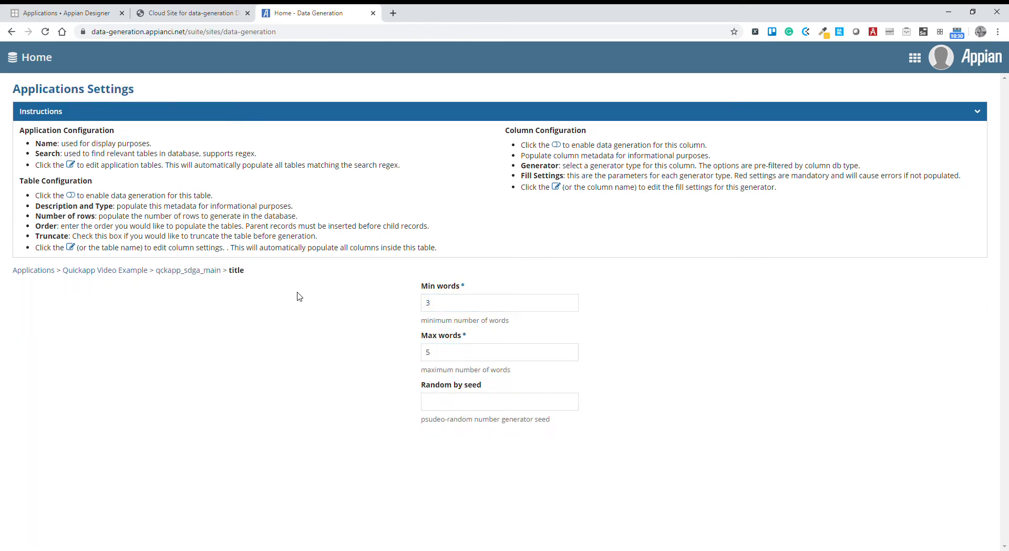
{"action": "left_click", "coordinate": [199, 276]}
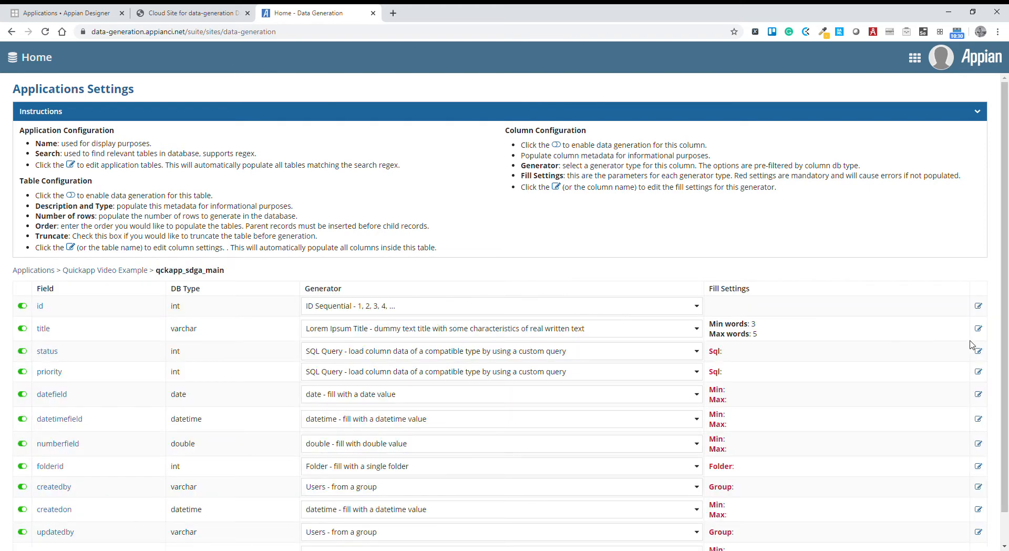
Set the status field's SQL to "SELECT id FROM qckapp_sdga_status", copying the table name from the database browser tab.
{"action": "left_click", "coordinate": [978, 351]}
{"action": "left_click", "coordinate": [465, 309]}
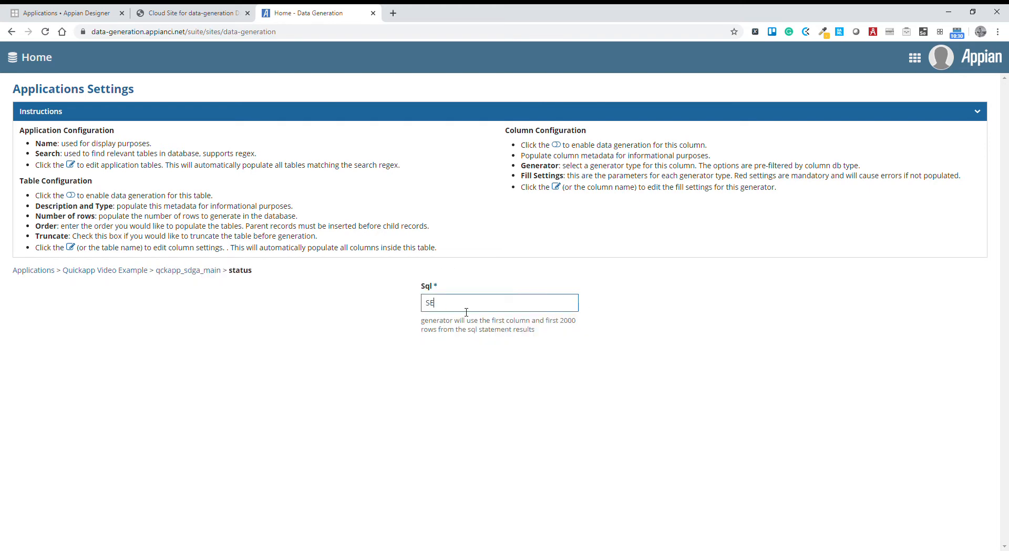
{"action": "type", "text": "SELECT id FROM"}
{"action": "left_click", "coordinate": [180, 16]}
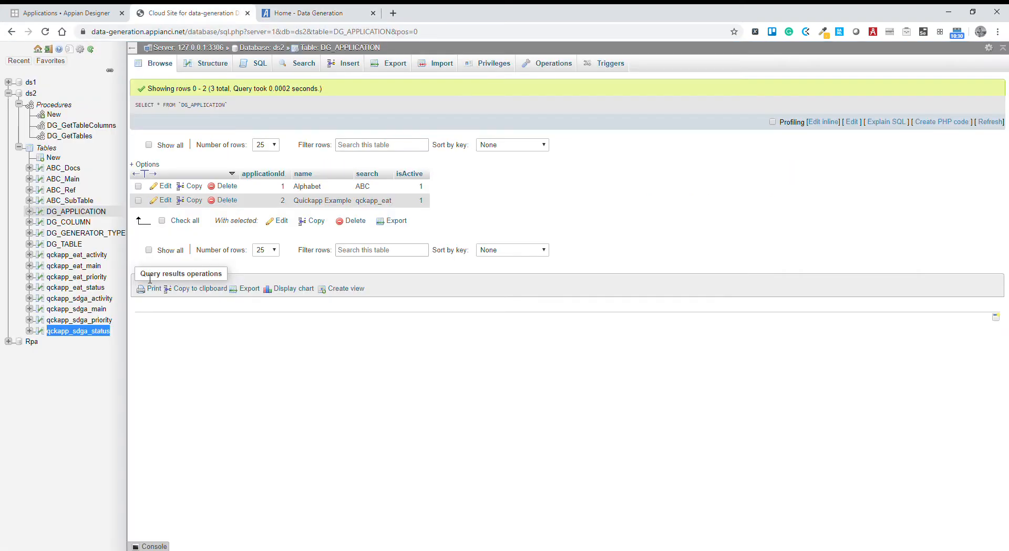
{"action": "left_click_drag", "start_coordinate": [111, 331], "coordinate": [53, 339]}
{"action": "key", "text": "ctrl+c"}
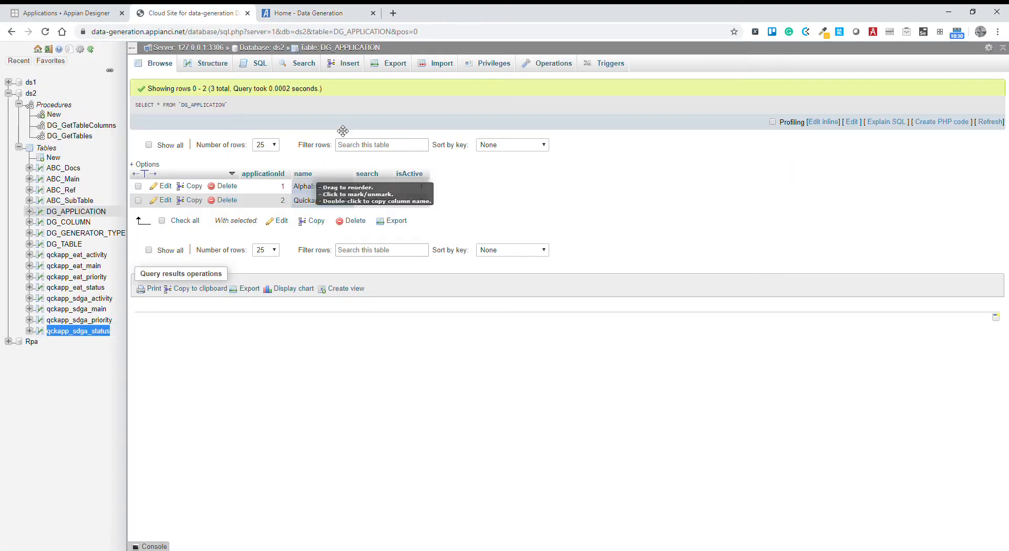
{"action": "left_click", "coordinate": [325, 13]}
{"action": "key", "text": "ctrl+v"}
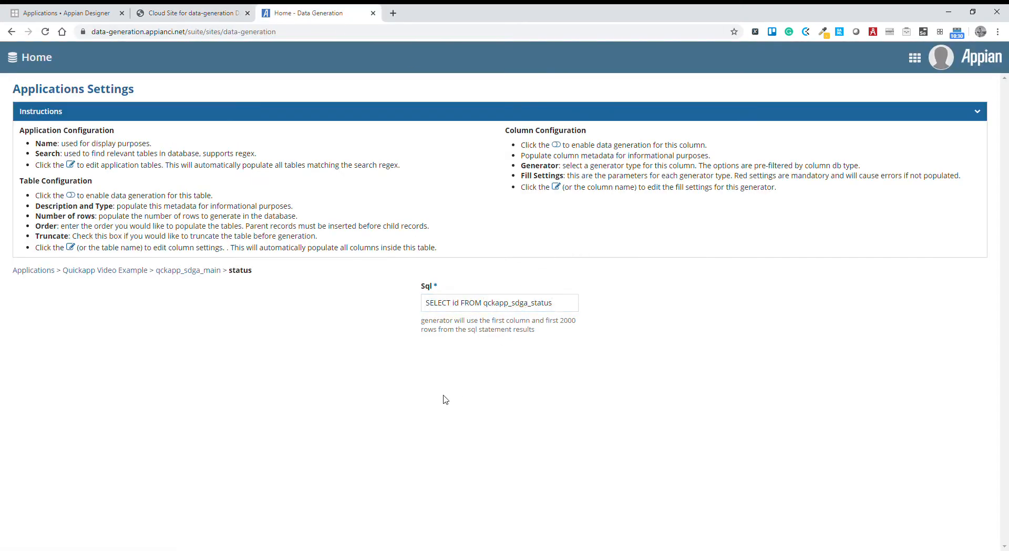
{"action": "left_click", "coordinate": [190, 268]}
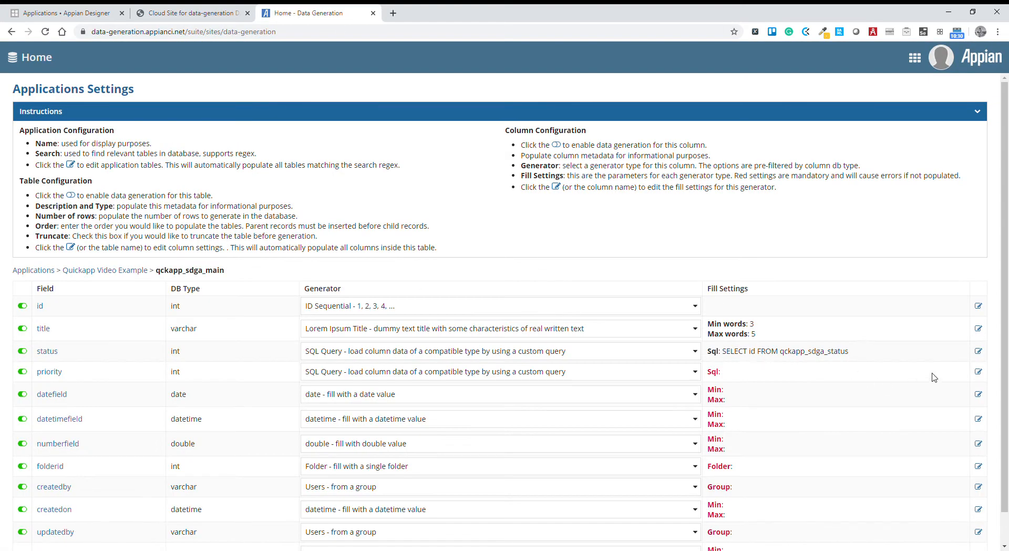
Set the priority field's SQL to "SELECT id FROM qckapp_sdga_priority" and return to the field list.
{"action": "left_click", "coordinate": [978, 371]}
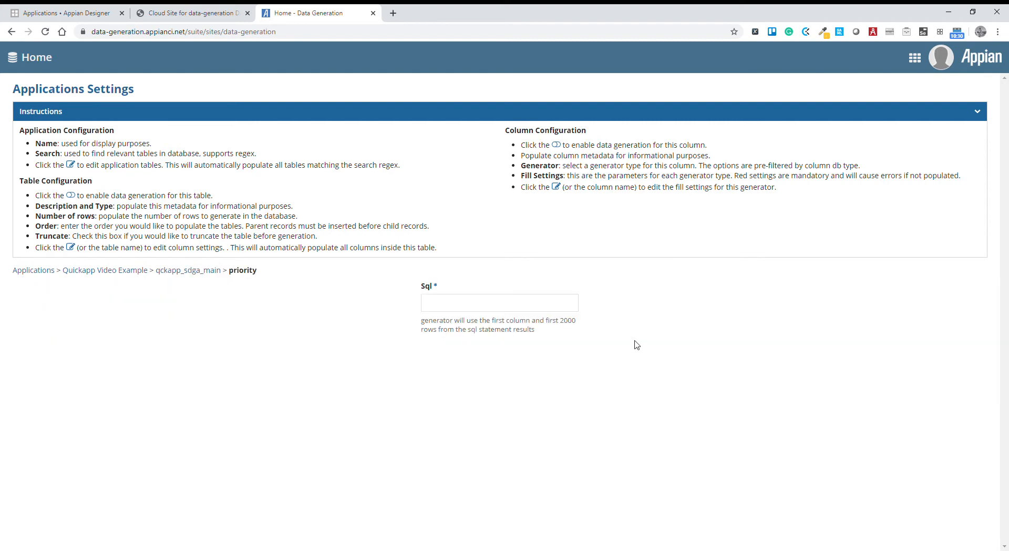
{"action": "left_click", "coordinate": [537, 310]}
{"action": "type", "text": "SELECT id FROM qckapp_sdga_status"}
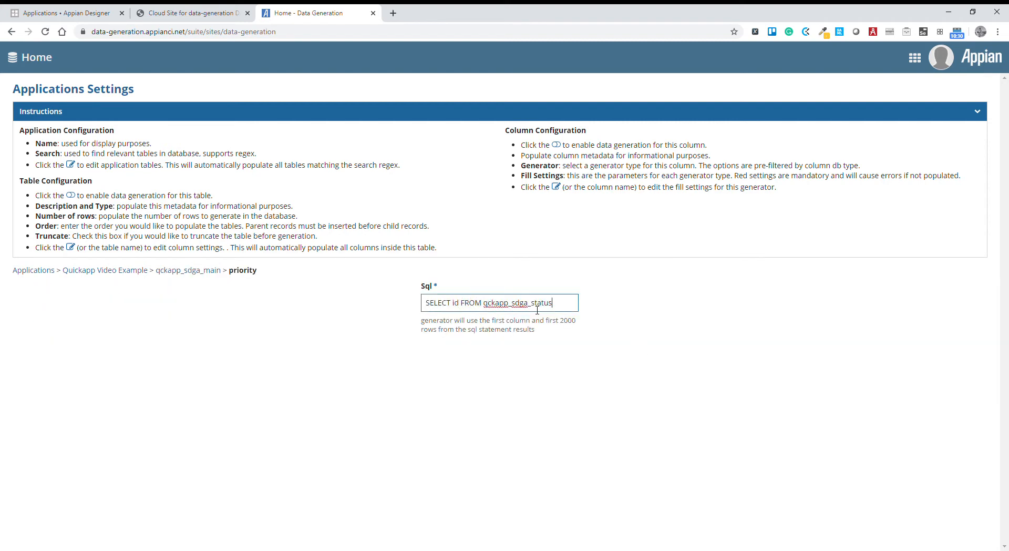
{"action": "type", "text": "priority"}
{"action": "left_click", "coordinate": [377, 366]}
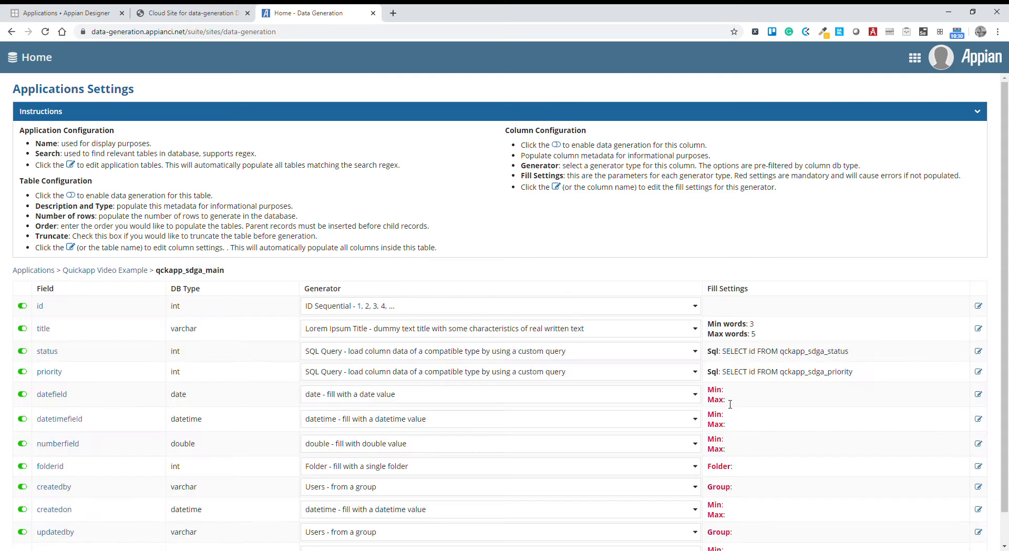
Set the datefield range from 03/29/2020 to 05/01/2020 and return to the field list.
{"action": "left_click", "coordinate": [978, 394]}
{"action": "left_click", "coordinate": [471, 302]}
{"action": "left_click", "coordinate": [433, 355]}
{"action": "left_click", "coordinate": [460, 351]}
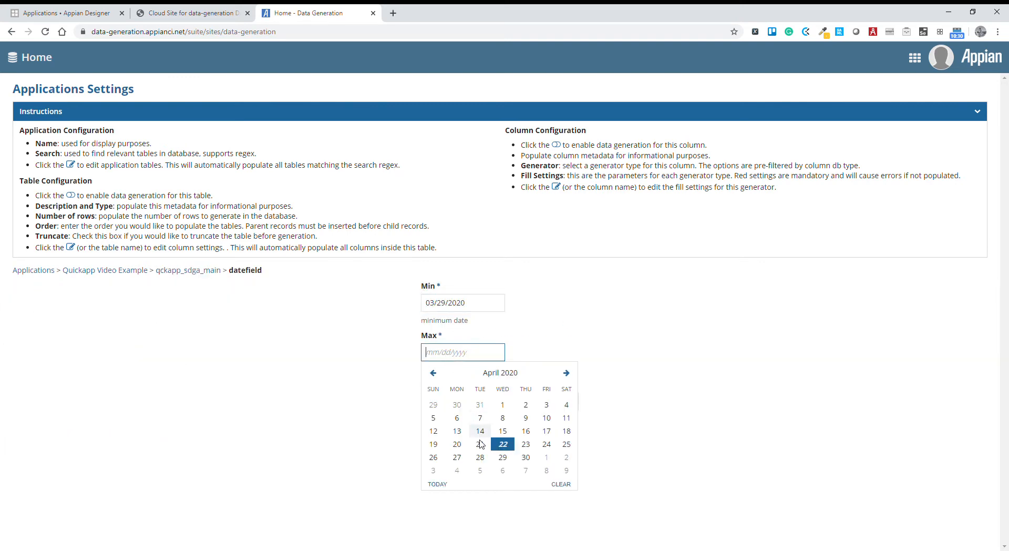
{"action": "left_click", "coordinate": [546, 457]}
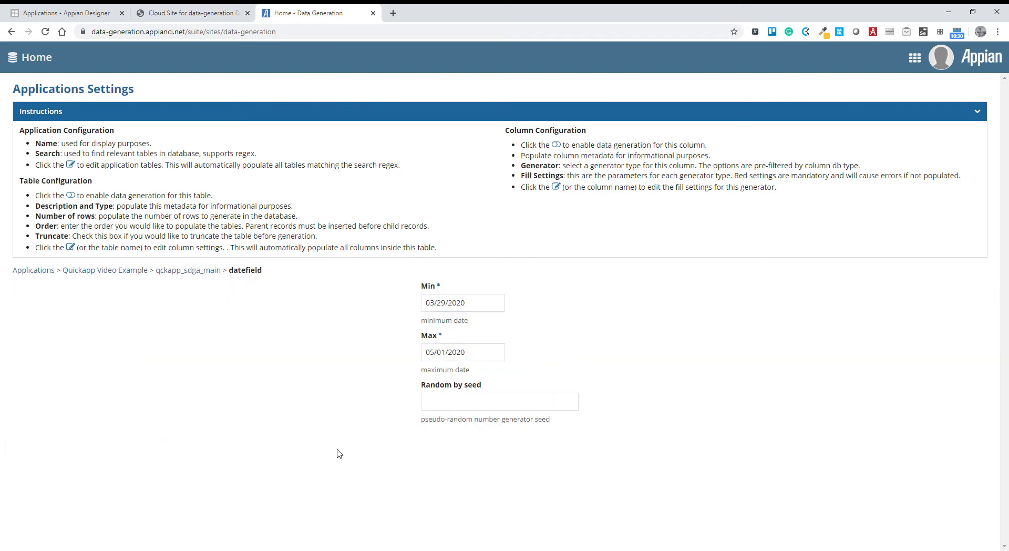
{"action": "left_click", "coordinate": [190, 271]}
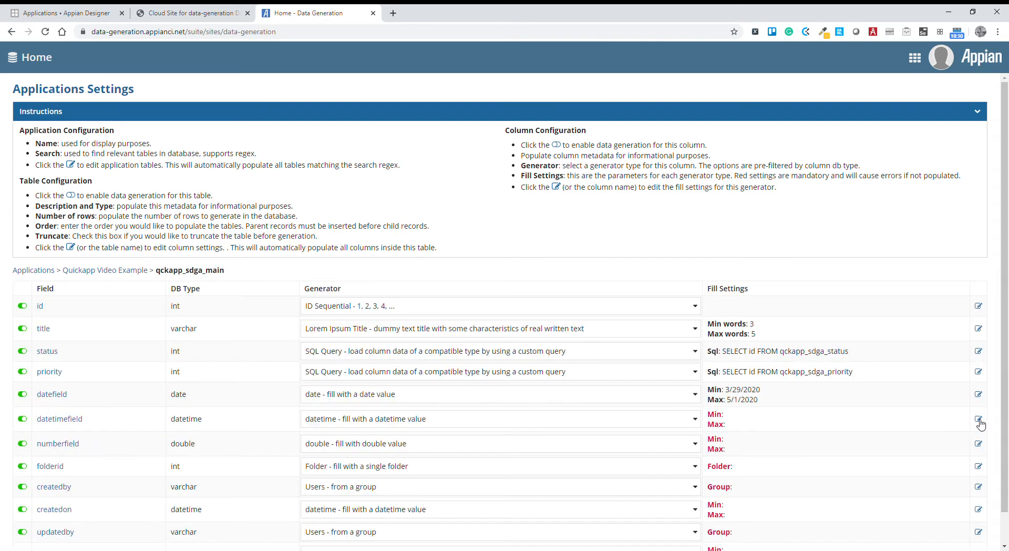
Set the datetimefield range from 03/29/2020 2:00 AM to 05/07/2020 3:30 AM.
{"action": "left_click", "coordinate": [979, 419]}
{"action": "left_click", "coordinate": [424, 306]}
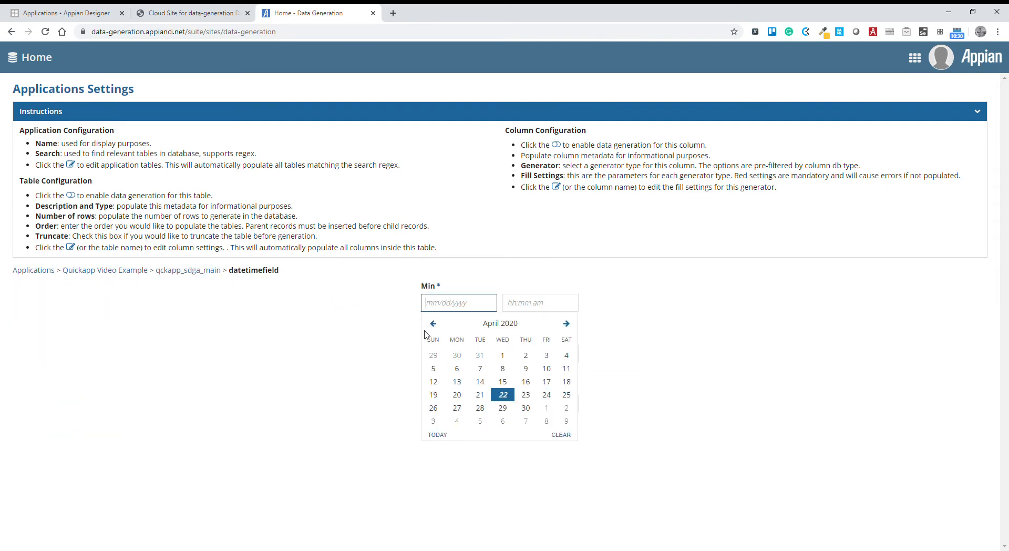
{"action": "left_click", "coordinate": [433, 354]}
{"action": "left_click", "coordinate": [512, 306]}
{"action": "left_click", "coordinate": [514, 381]}
{"action": "left_click", "coordinate": [492, 357]}
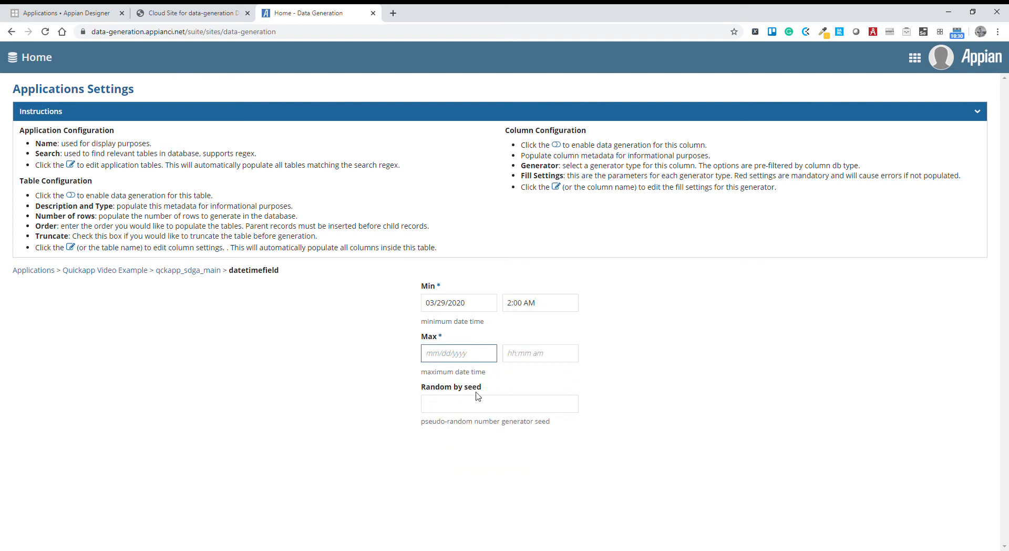
{"action": "left_click", "coordinate": [467, 354]}
{"action": "left_click", "coordinate": [534, 477]}
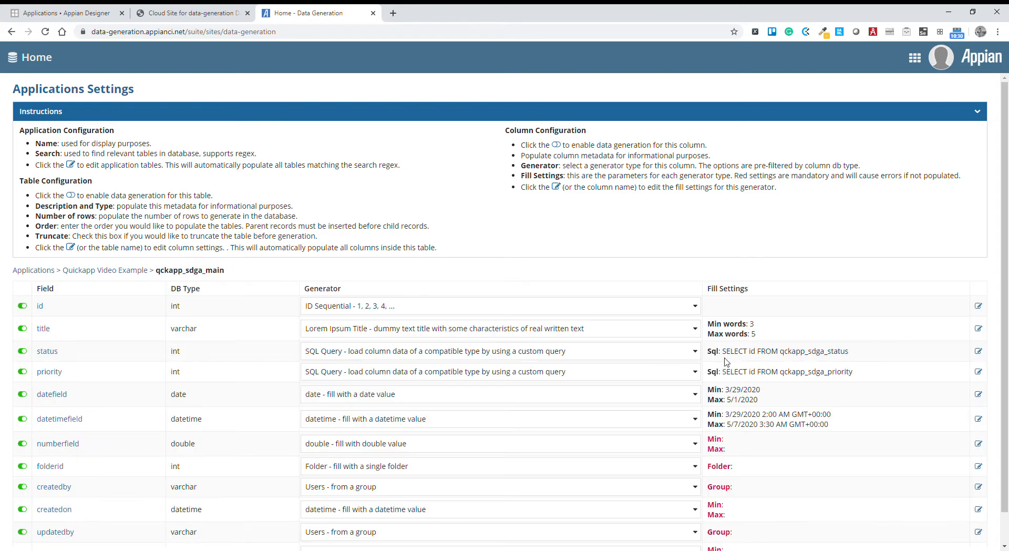
Set the numberfield fill settings to a minimum of 1 and a maximum of 4.
{"action": "scroll", "coordinate": [773, 375], "scroll_direction": "down", "scroll_amount": 1}
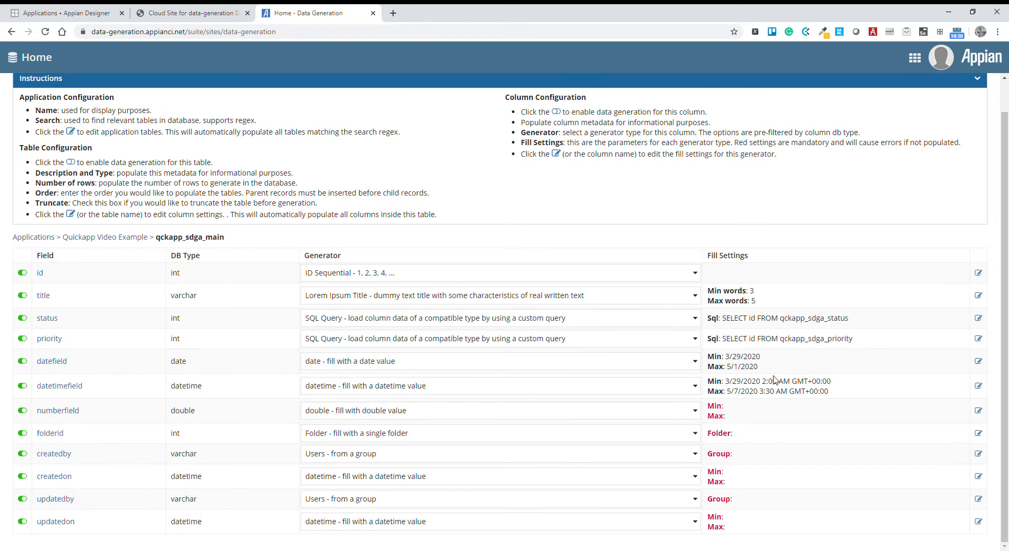
{"action": "left_click", "coordinate": [978, 410]}
{"action": "left_click", "coordinate": [464, 304]}
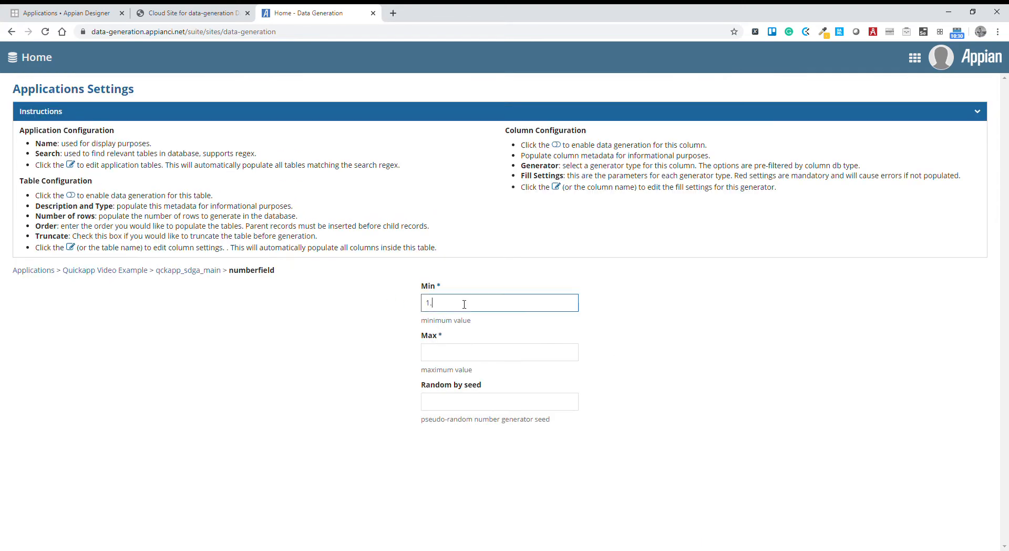
{"action": "left_click", "coordinate": [457, 349]}
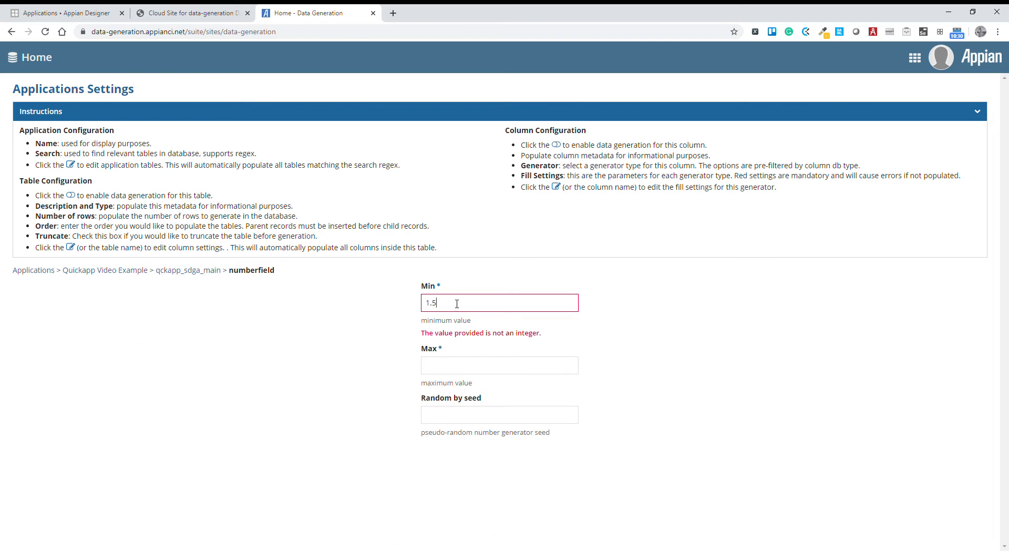
{"action": "double_click", "coordinate": [456, 303]}
{"action": "type", "text": "1"}
{"action": "left_click", "coordinate": [473, 362]}
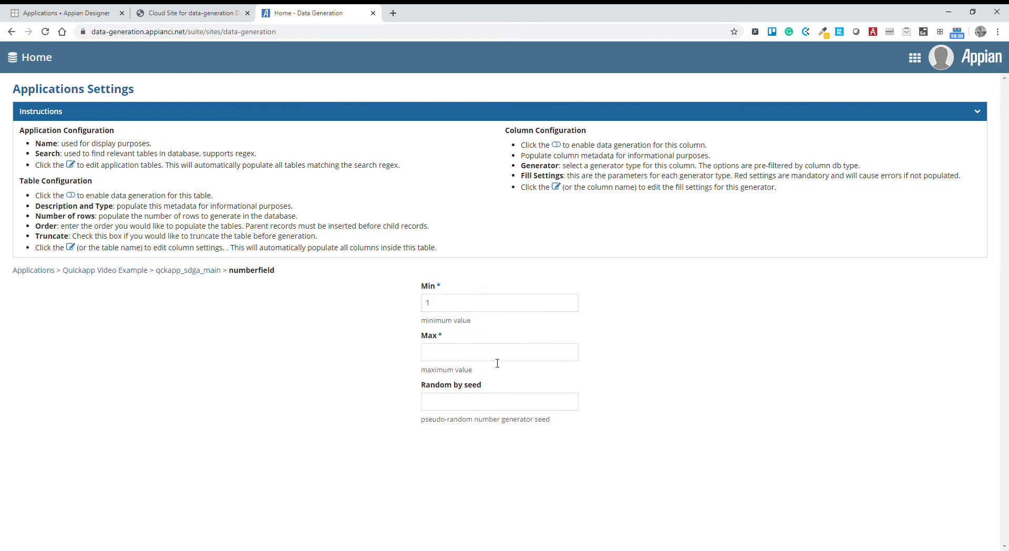
{"action": "type", "text": "4"}
{"action": "left_click", "coordinate": [307, 380]}
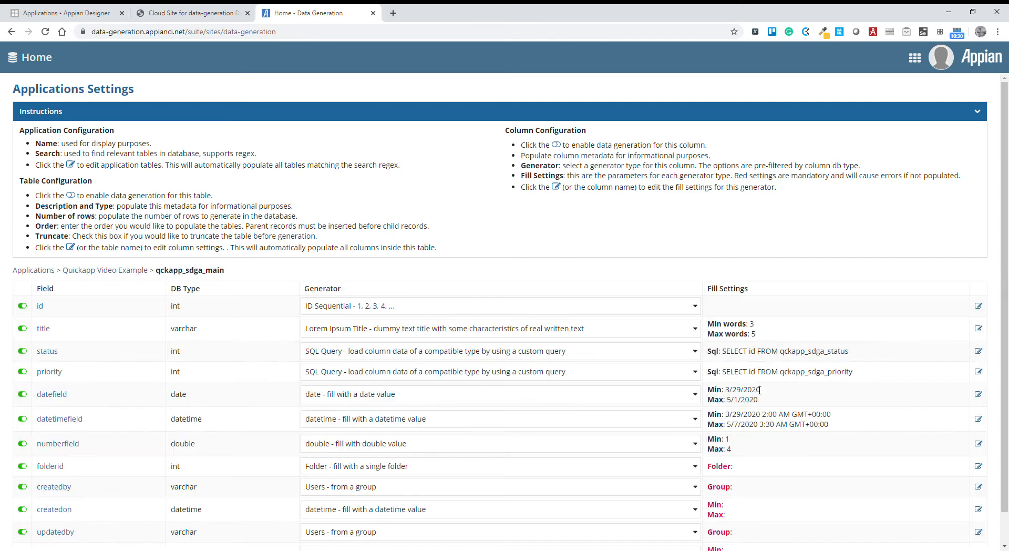
Choose Temporary Documents as the folder in the folderid field's fill settings.
{"action": "scroll", "coordinate": [759, 390], "scroll_direction": "down", "scroll_amount": 1}
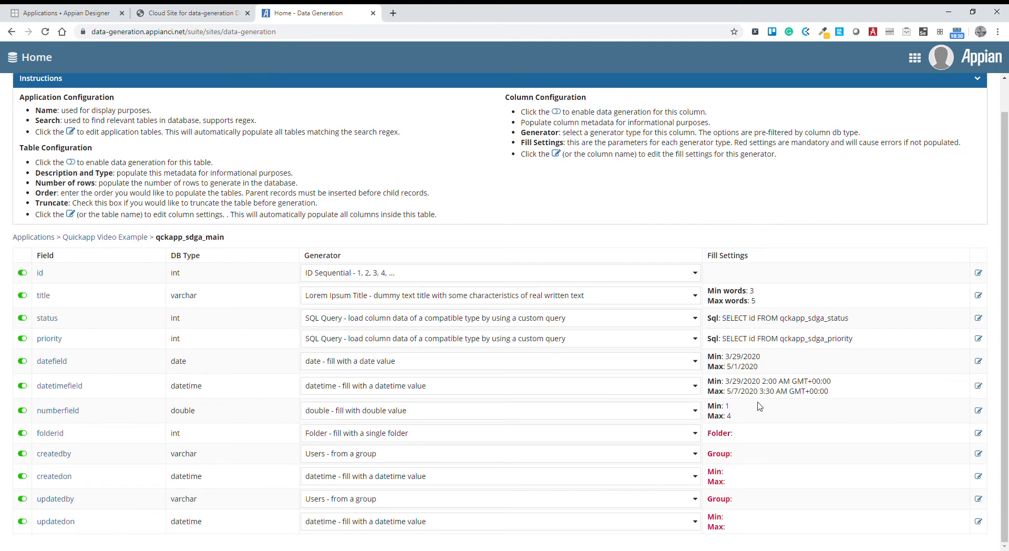
{"action": "type", "text": "te"}
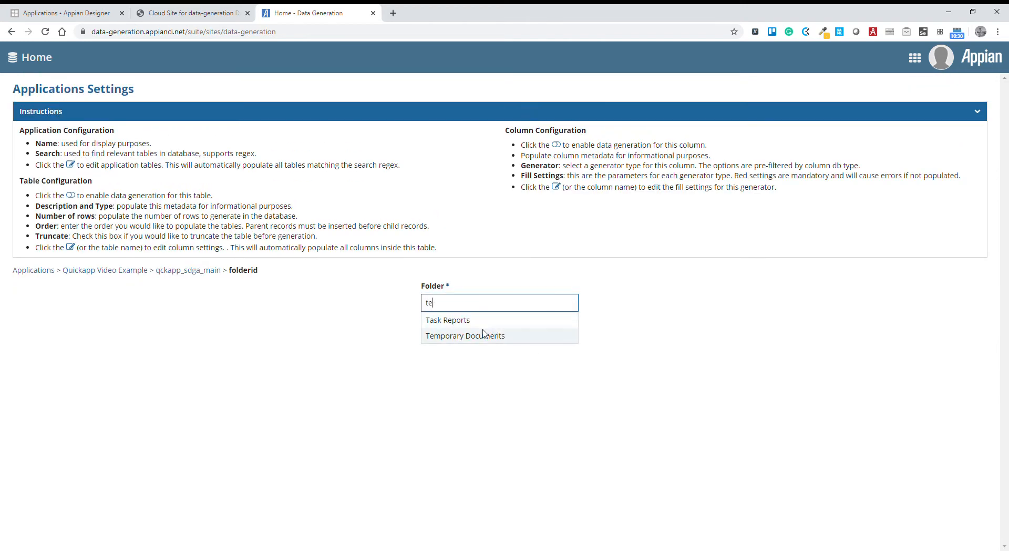
{"action": "left_click", "coordinate": [442, 321]}
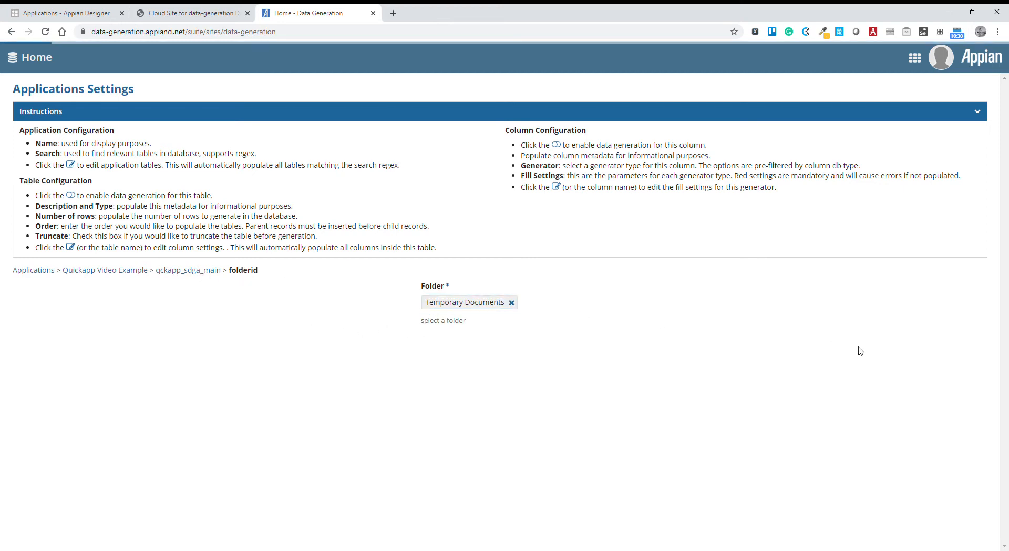
Set the createdby field's group to All Users and return to the field list.
{"action": "scroll", "coordinate": [869, 377], "scroll_direction": "down", "scroll_amount": 2}
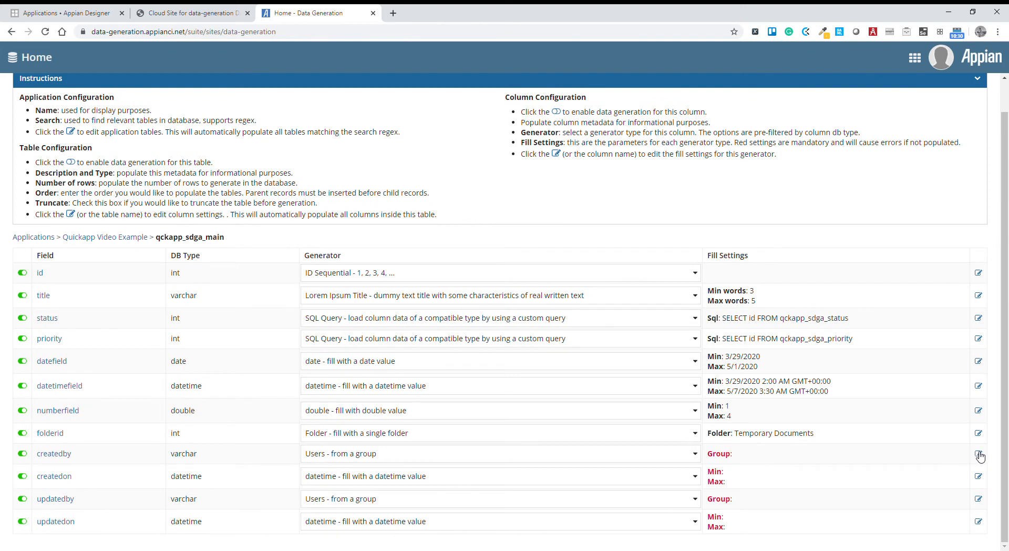
{"action": "left_click", "coordinate": [980, 456]}
{"action": "left_click", "coordinate": [459, 304]}
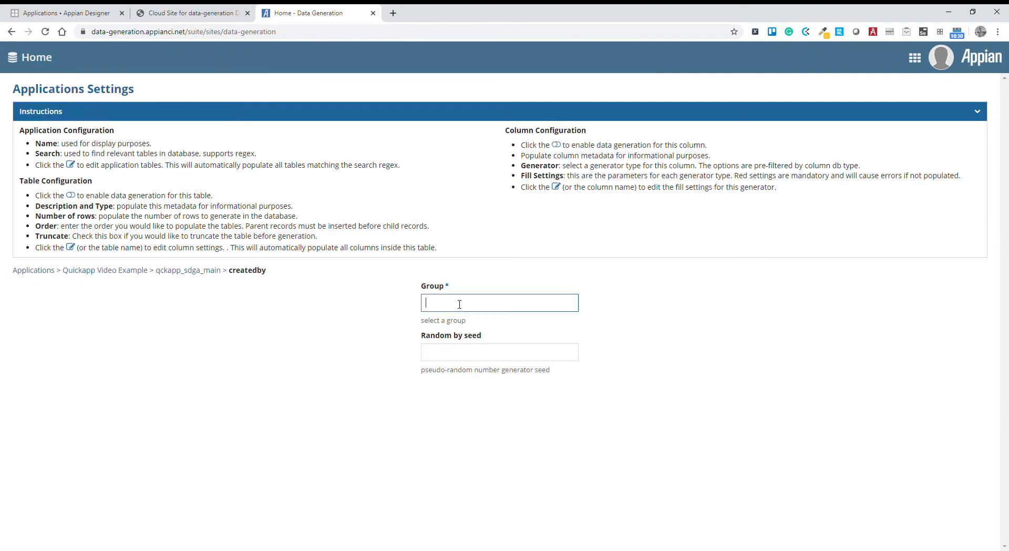
{"action": "type", "text": "all"}
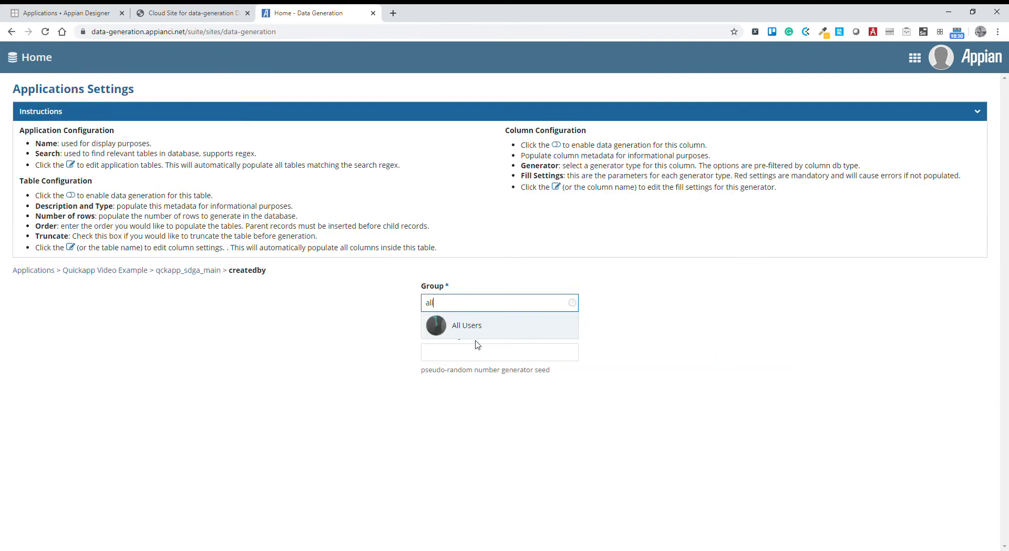
{"action": "left_click", "coordinate": [463, 326]}
{"action": "left_click", "coordinate": [202, 273]}
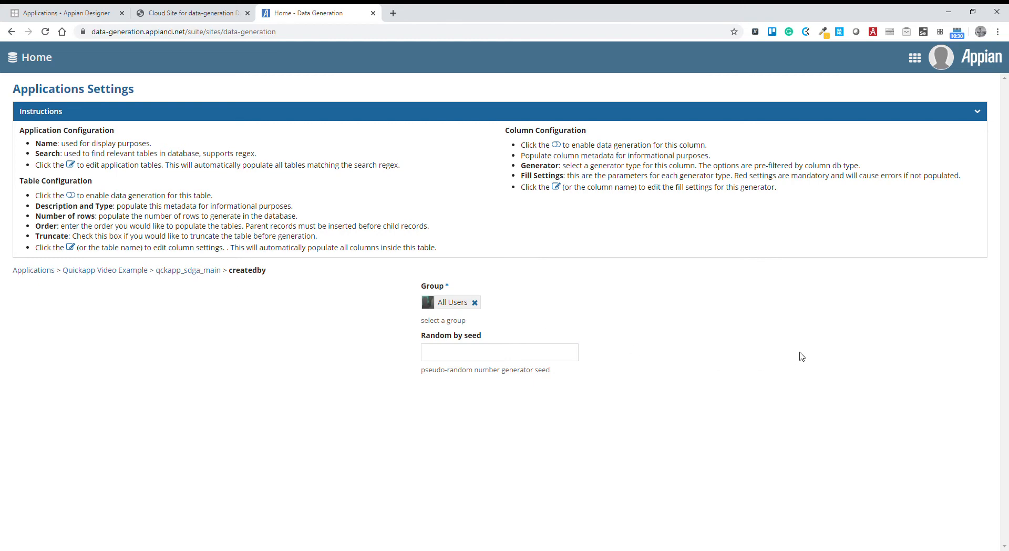
Set the createdon range from 04/06/2020 3:00 AM to 04/22/2020 3:30 AM and return to the field list.
{"action": "scroll", "coordinate": [945, 462], "scroll_direction": "down", "scroll_amount": 1}
{"action": "left_click", "coordinate": [979, 476]}
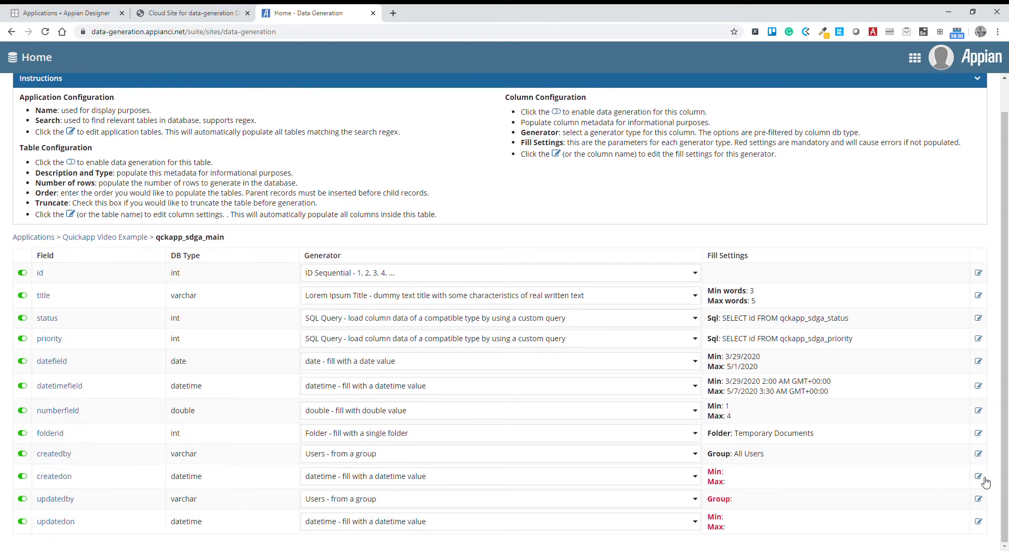
{"action": "left_click", "coordinate": [451, 309]}
{"action": "left_click", "coordinate": [453, 368]}
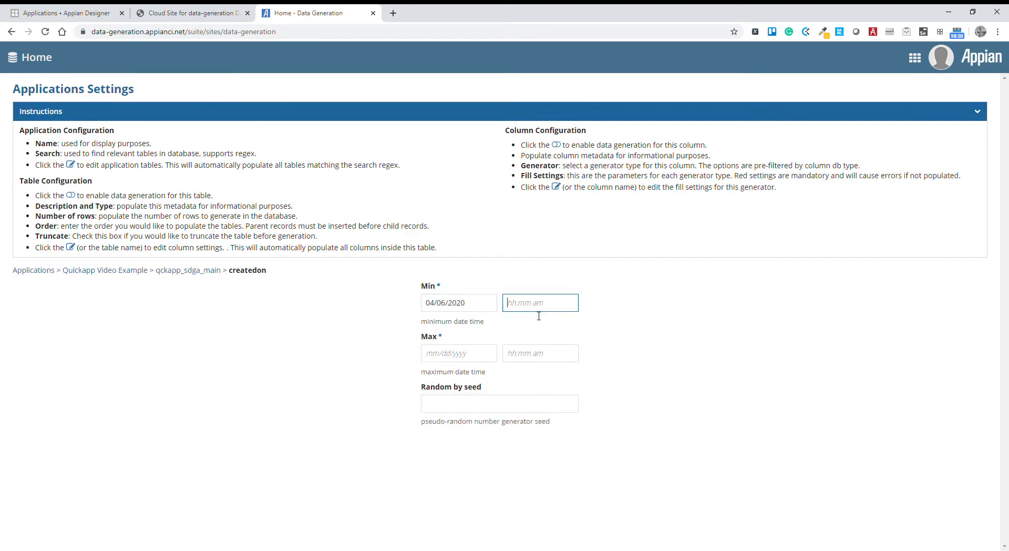
{"action": "left_click", "coordinate": [520, 412]}
{"action": "left_click", "coordinate": [457, 353]}
{"action": "left_click", "coordinate": [503, 444]}
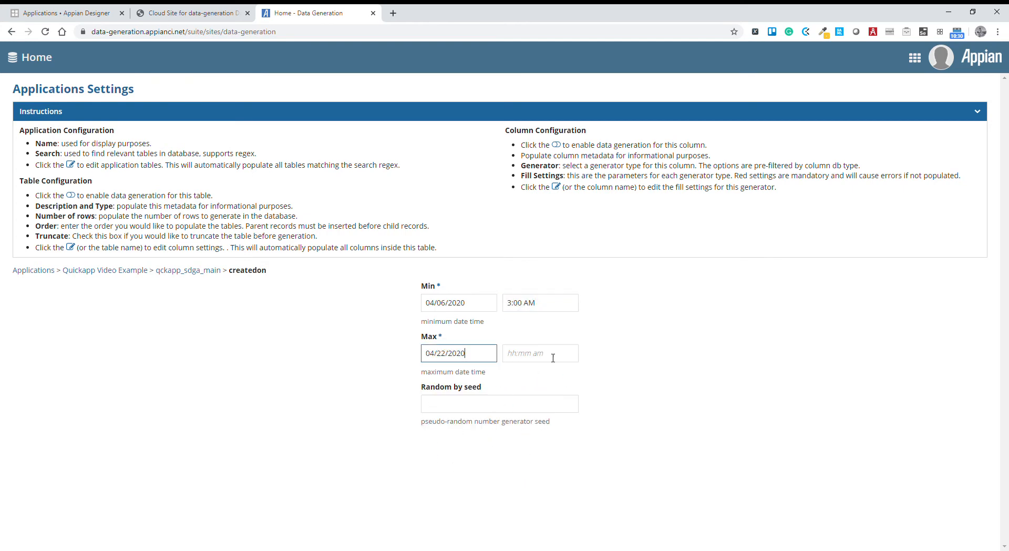
{"action": "left_click", "coordinate": [555, 474]}
{"action": "scroll", "coordinate": [951, 507], "scroll_direction": "down", "scroll_amount": 1}
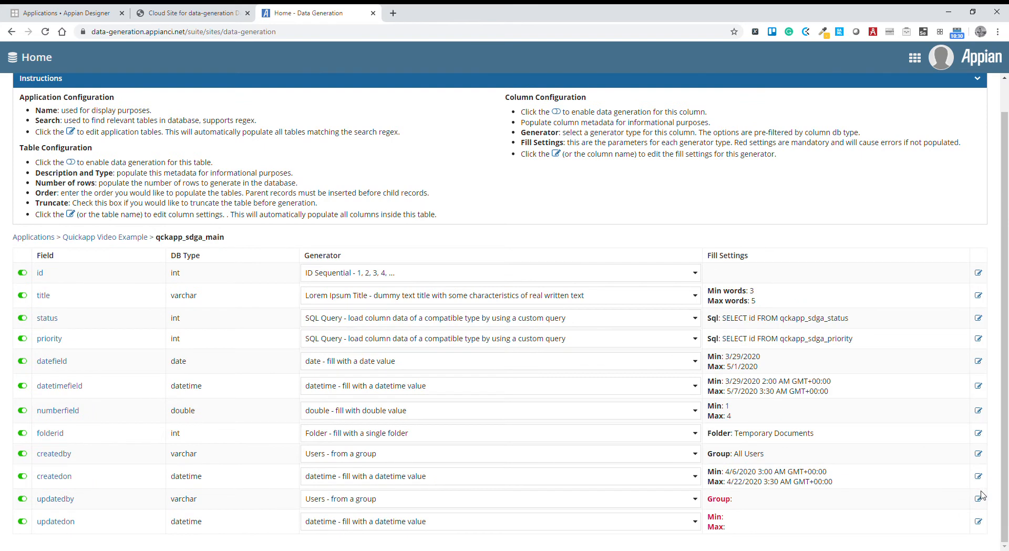
Set the updatedby field's group to All Users.
{"action": "left_click", "coordinate": [979, 498]}
{"action": "left_click", "coordinate": [471, 302]}
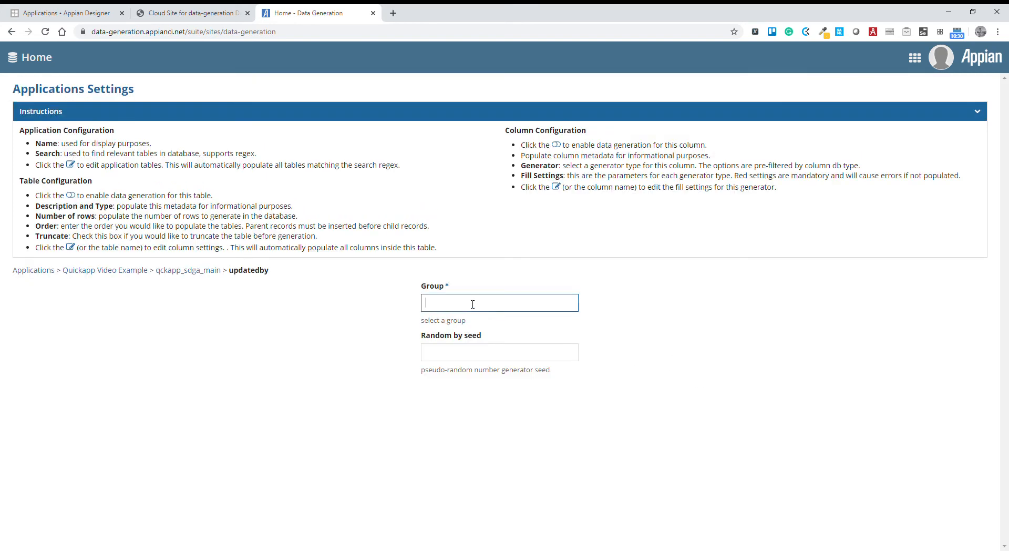
{"action": "type", "text": "a"}
{"action": "left_click", "coordinate": [485, 325]}
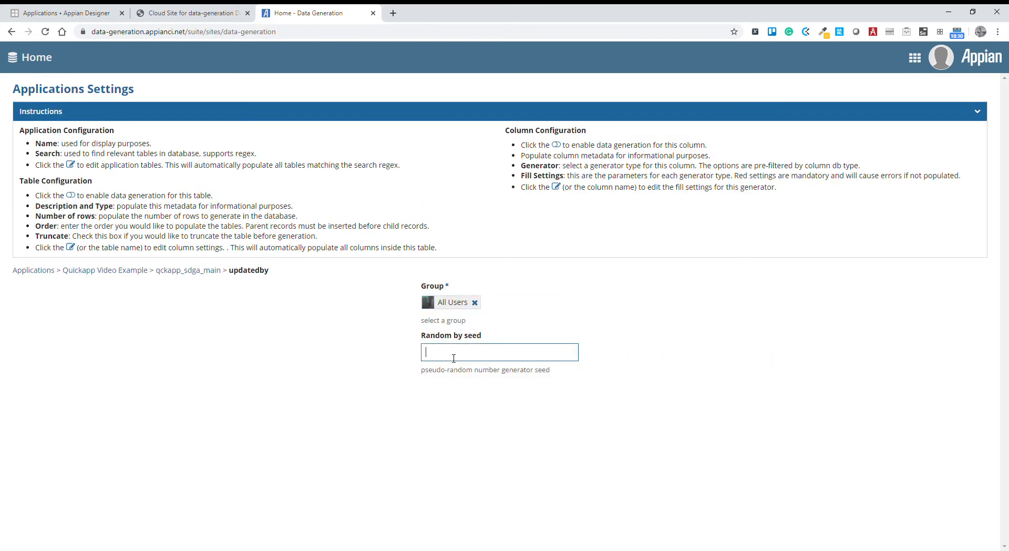
Set the updatedon range from 04/15/2020 1:30 AM to 04/15/2020 3:00 AM and return to the field list.
{"action": "scroll", "coordinate": [813, 514], "scroll_direction": "down", "scroll_amount": 1}
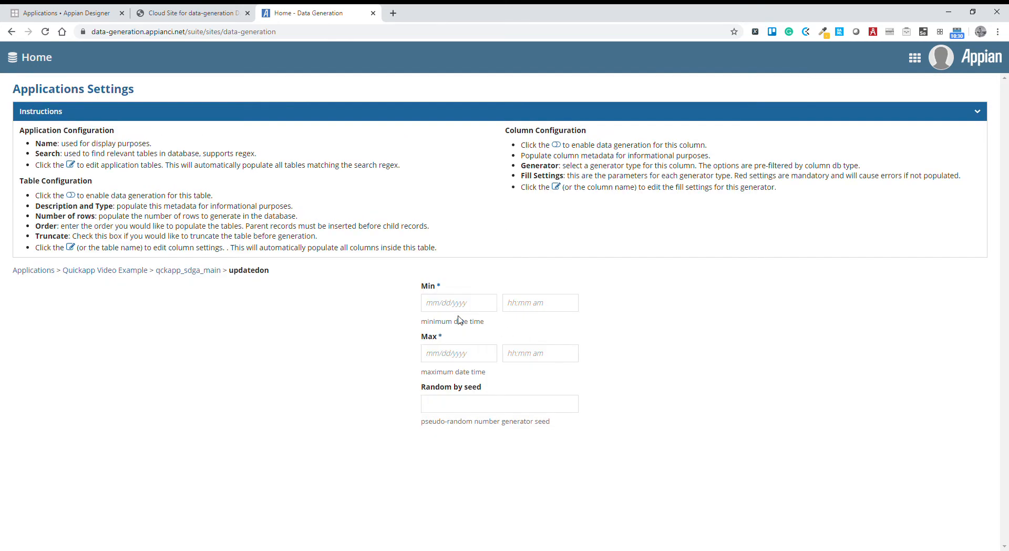
{"action": "left_click", "coordinate": [461, 304]}
{"action": "left_click", "coordinate": [502, 381]}
{"action": "left_click", "coordinate": [514, 304]}
{"action": "left_click", "coordinate": [502, 376]}
{"action": "left_click", "coordinate": [528, 303]}
{"action": "left_click", "coordinate": [536, 368]}
{"action": "left_click", "coordinate": [549, 361]}
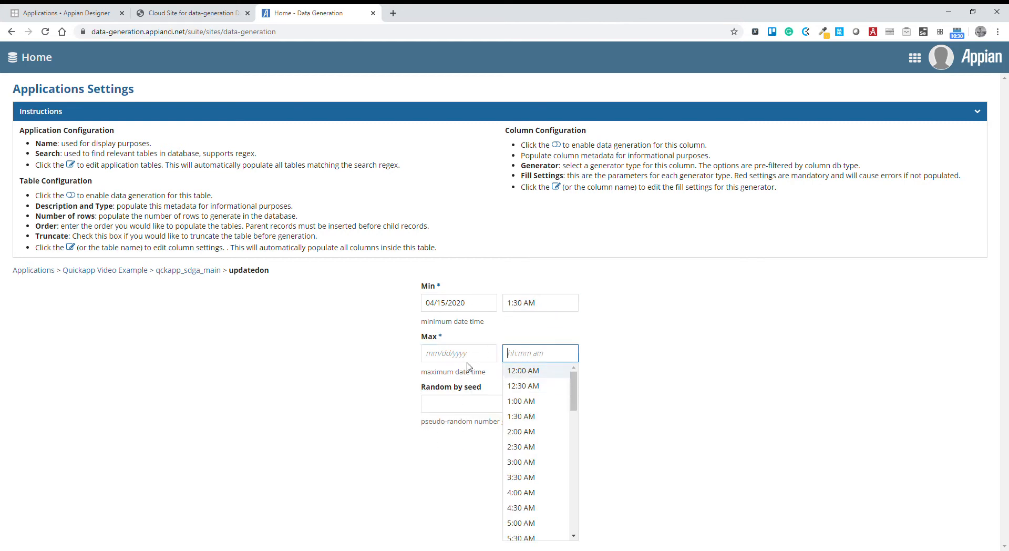
{"action": "left_click", "coordinate": [470, 362]}
{"action": "left_click", "coordinate": [502, 431]}
{"action": "left_click", "coordinate": [530, 360]}
{"action": "left_click", "coordinate": [531, 460]}
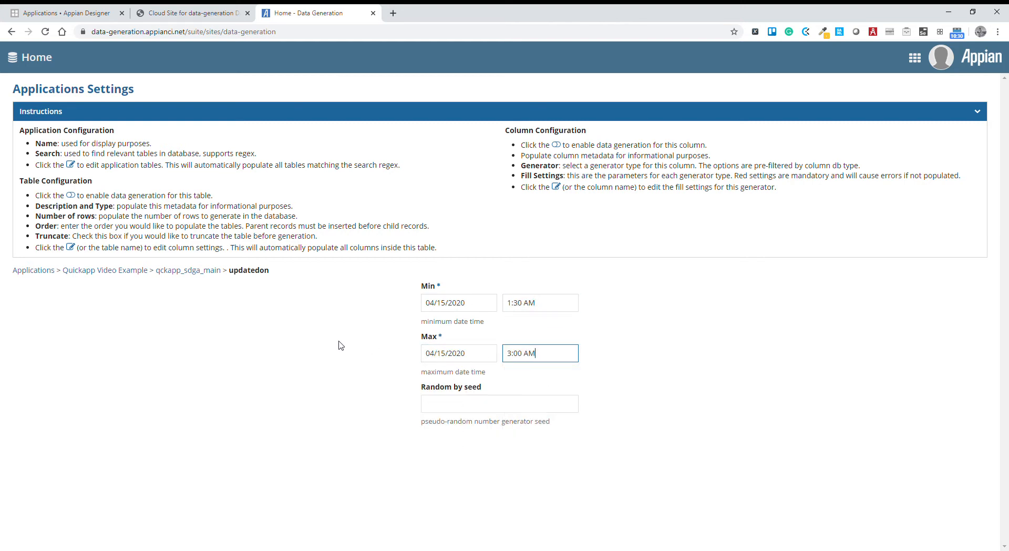
{"action": "left_click", "coordinate": [193, 280]}
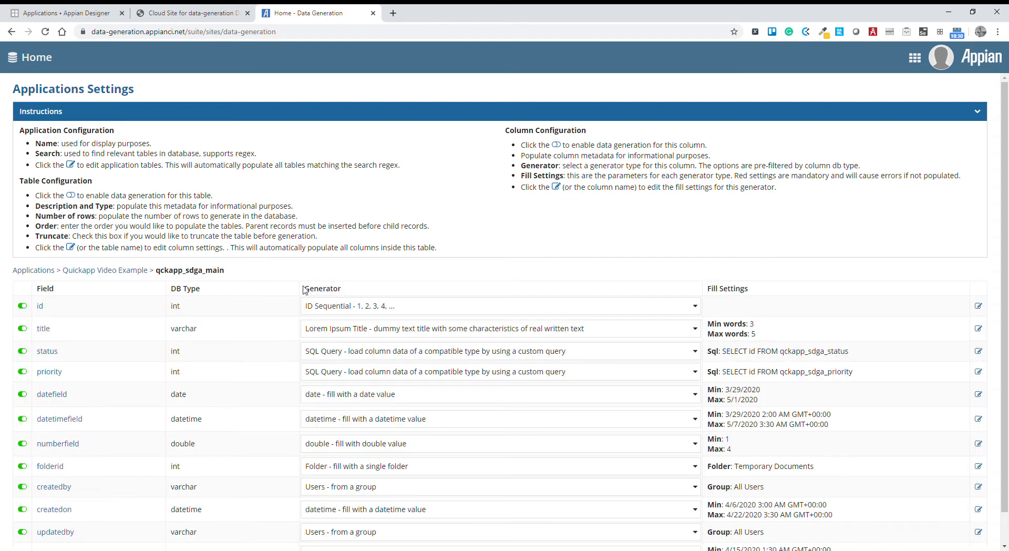
Return to the Quickapp Video Example table list and open the column settings of qckapp_sdga_activity.
{"action": "scroll", "coordinate": [462, 353], "scroll_direction": "down", "scroll_amount": 1}
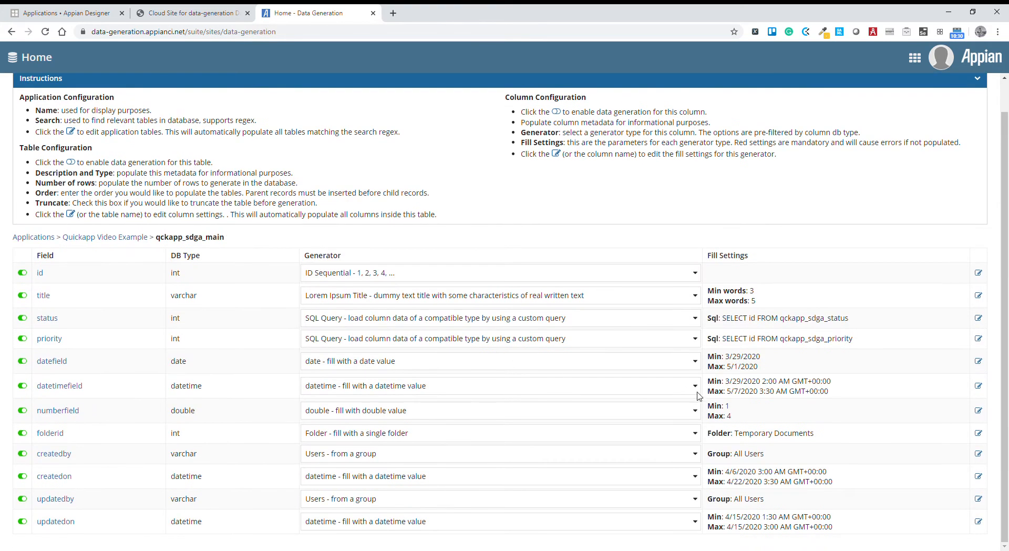
{"action": "left_click", "coordinate": [124, 237]}
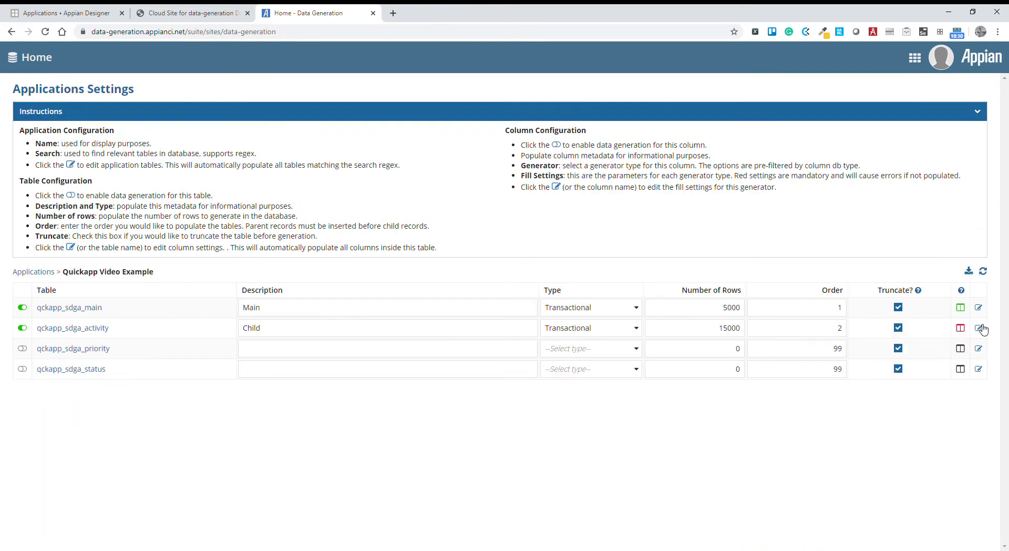
{"action": "left_click", "coordinate": [979, 328]}
Assign the ID Sequential generator to the id field and Foreign Key (manually assigned) to recordid.
{"action": "left_click", "coordinate": [372, 309]}
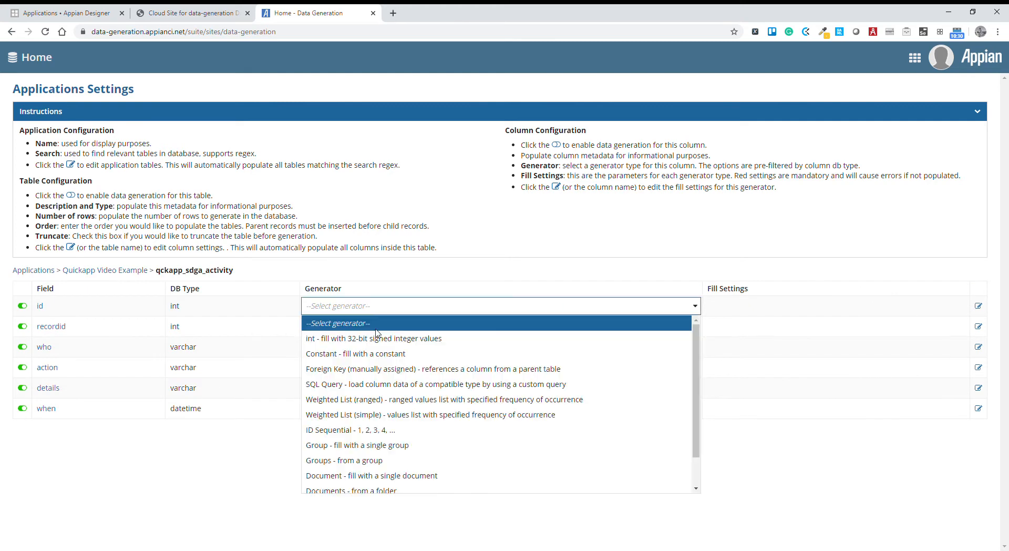
{"action": "left_click", "coordinate": [370, 430]}
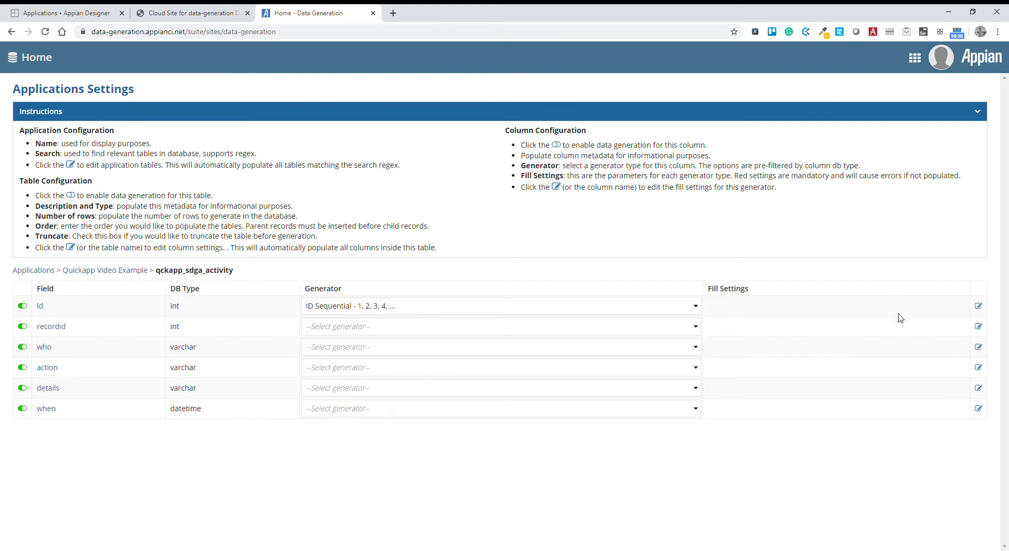
{"action": "left_click", "coordinate": [631, 327]}
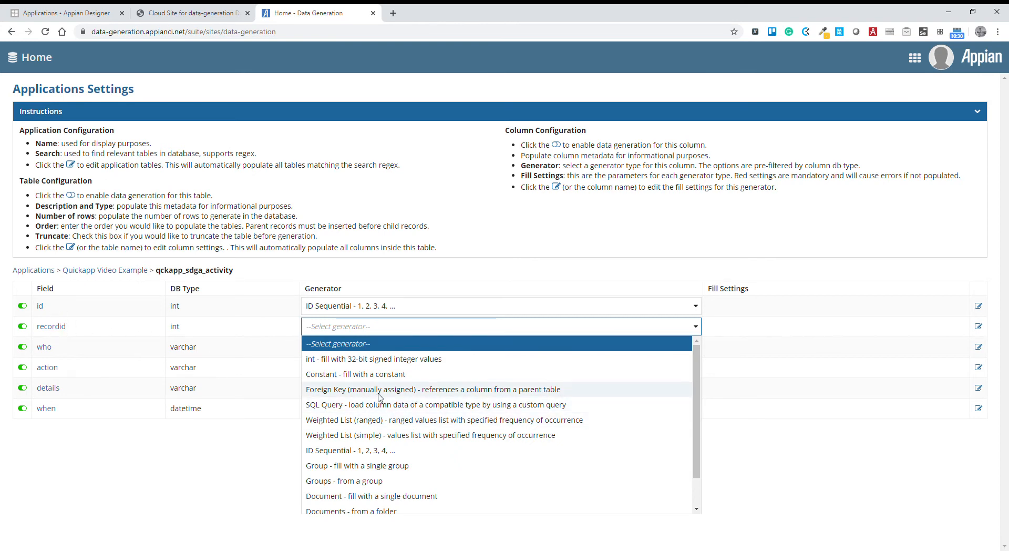
{"action": "left_click", "coordinate": [353, 389]}
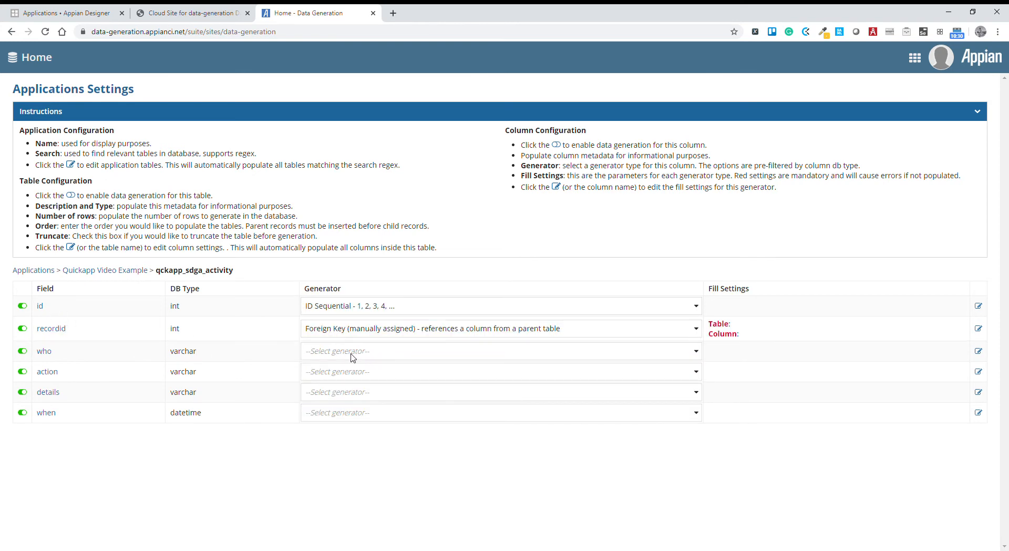
Assign the single-user User generator to the who field and the string generator to the action field.
{"action": "left_click", "coordinate": [362, 359]}
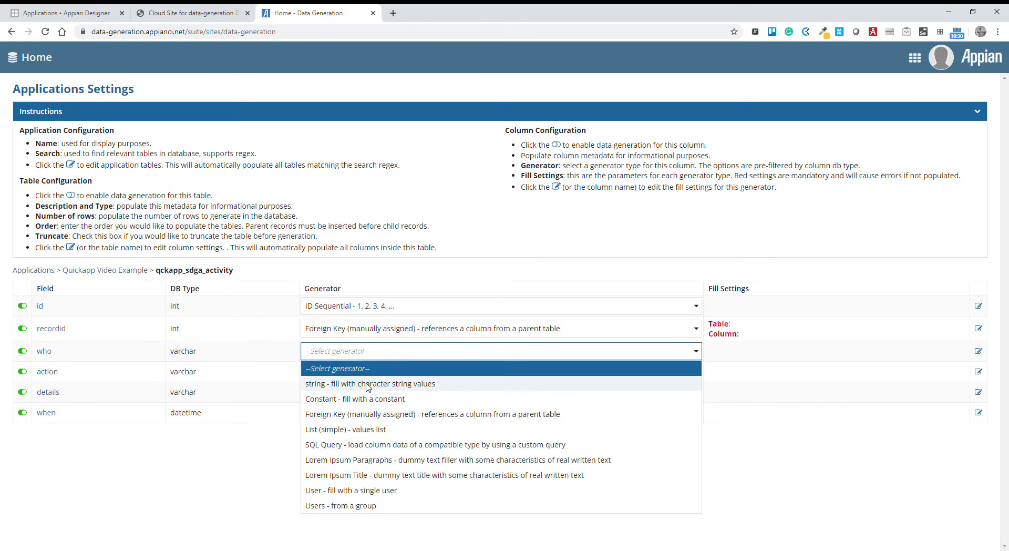
{"action": "left_click", "coordinate": [355, 494]}
{"action": "left_click", "coordinate": [365, 354]}
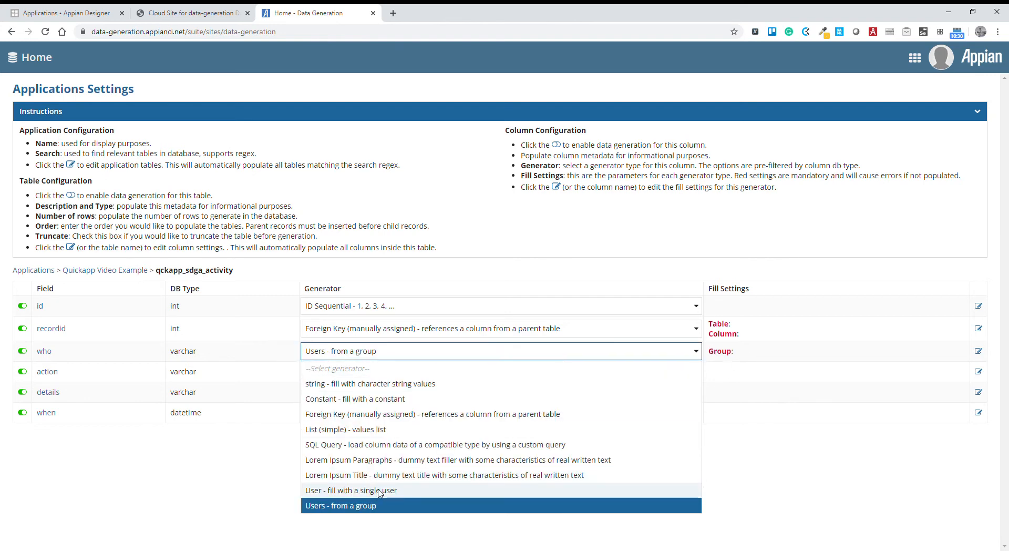
{"action": "left_click", "coordinate": [389, 488]}
{"action": "left_click", "coordinate": [376, 378]}
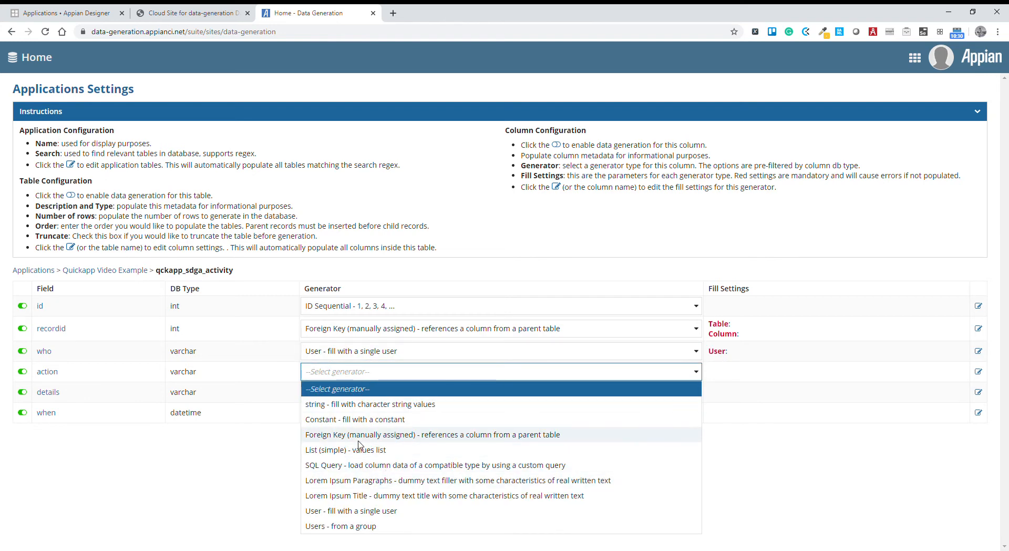
{"action": "left_click", "coordinate": [351, 406]}
Assign the Lorem Ipsum Paragraphs generator to the details field and the datetime generator to the when field.
{"action": "left_click", "coordinate": [359, 396]}
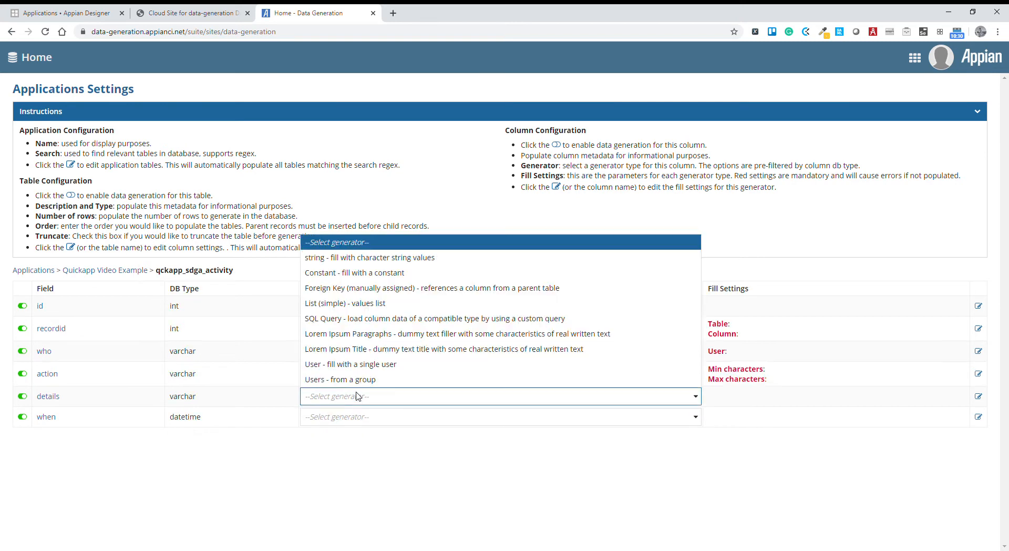
{"action": "left_click", "coordinate": [403, 336]}
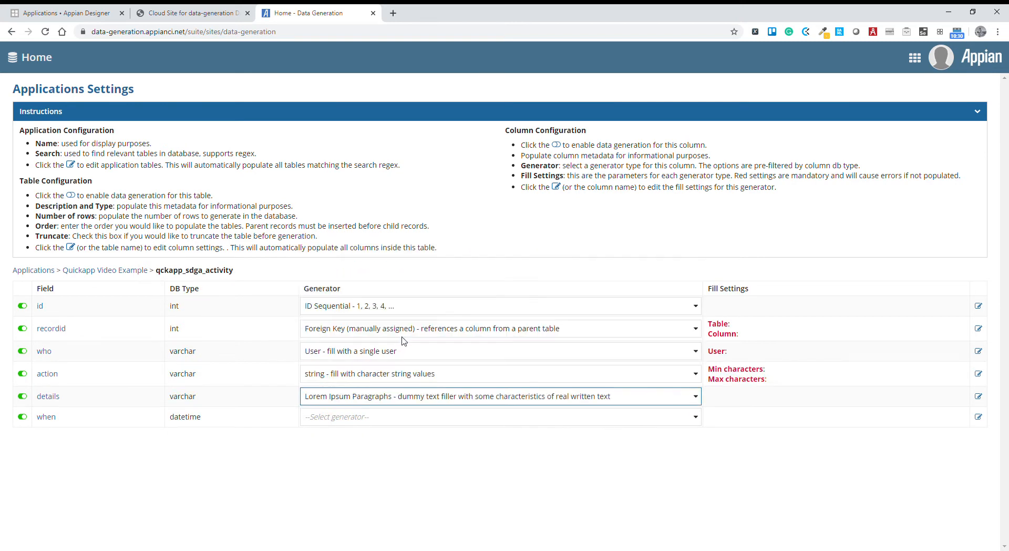
{"action": "left_click", "coordinate": [356, 423]}
{"action": "left_click", "coordinate": [349, 462]}
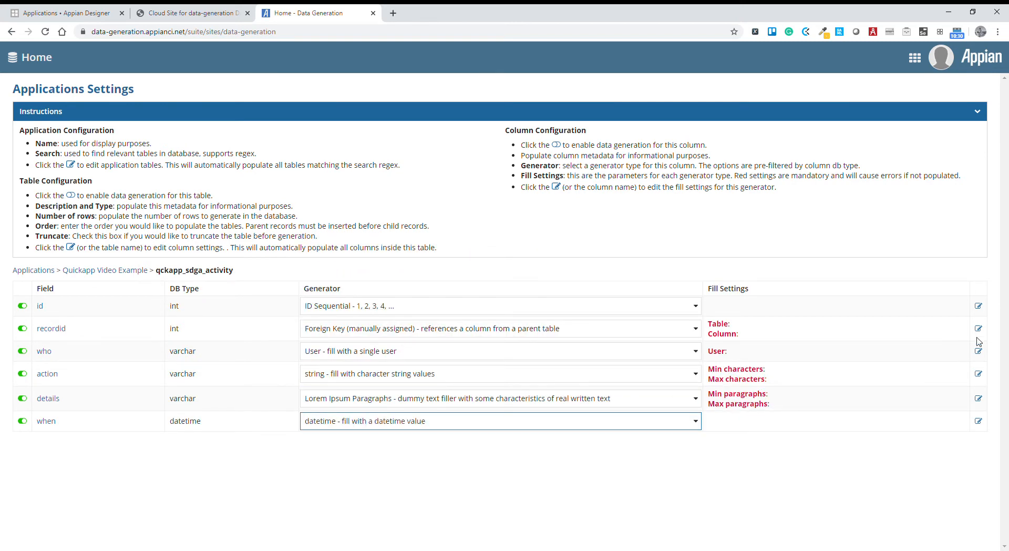
Open the recordid fill settings, then switch to phpMyAdmin and copy the table name qckapp_sdga_main from database ds2.
{"action": "left_click", "coordinate": [978, 328]}
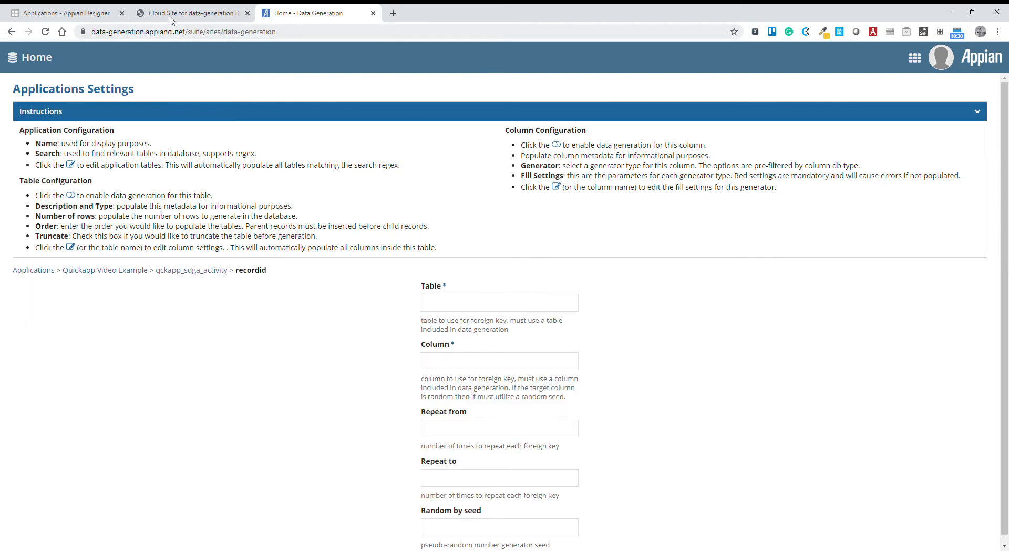
{"action": "left_click", "coordinate": [170, 20]}
{"action": "left_click_drag", "start_coordinate": [117, 310], "coordinate": [52, 315]}
{"action": "key", "text": "ctrl+c"}
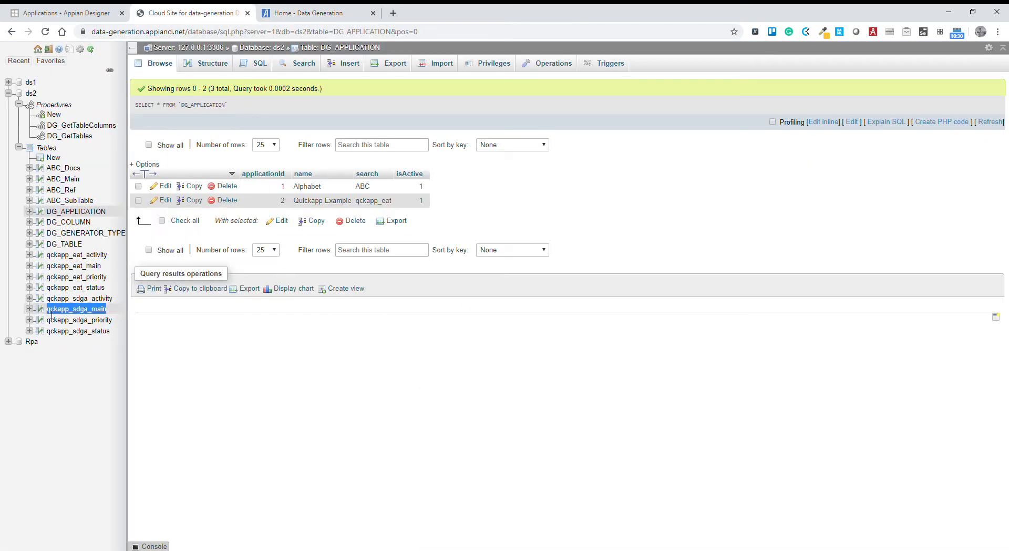
Back in the Data Generation site, set recordid's foreign key to the table qckapp_sdga_main and the column id.
{"action": "left_click", "coordinate": [342, 12]}
{"action": "left_click", "coordinate": [462, 309]}
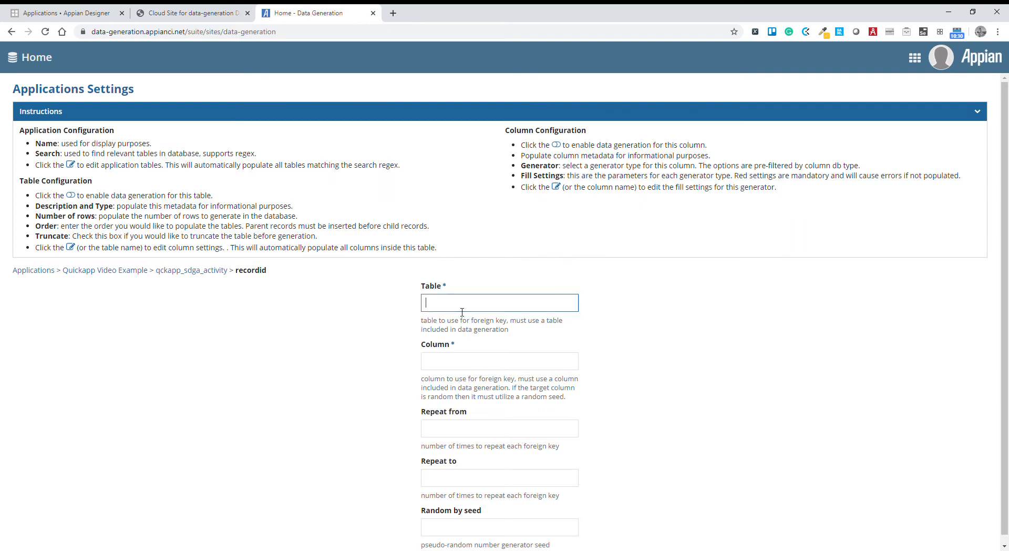
{"action": "key", "text": "ctrl+v"}
{"action": "left_click", "coordinate": [469, 370]}
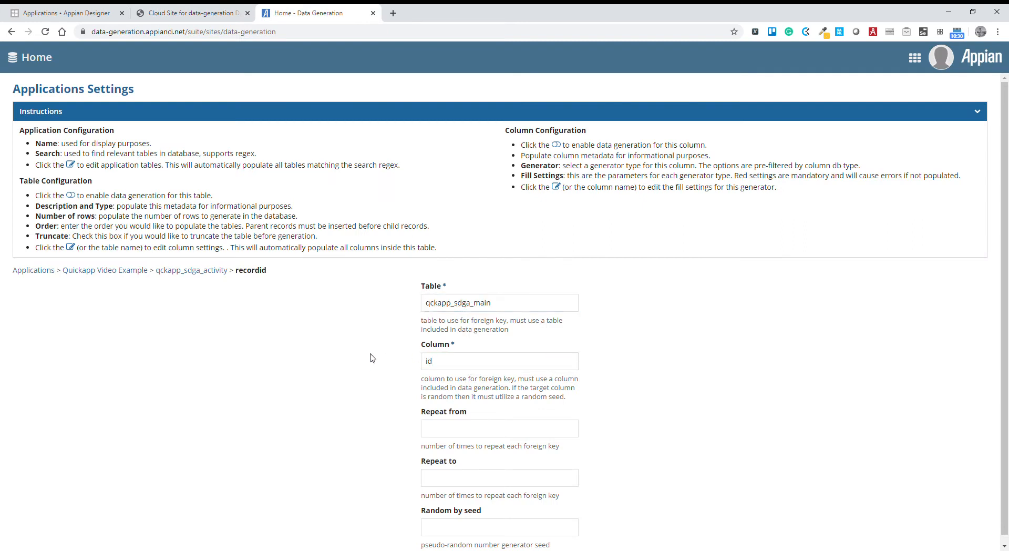
Set recordid's foreign keys to repeat from 4 to 8 times and return to the activity field list.
{"action": "left_click", "coordinate": [459, 429]}
{"action": "left_click", "coordinate": [451, 474]}
{"action": "type", "text": "8"}
{"action": "left_click", "coordinate": [347, 461]}
{"action": "left_click", "coordinate": [222, 275]}
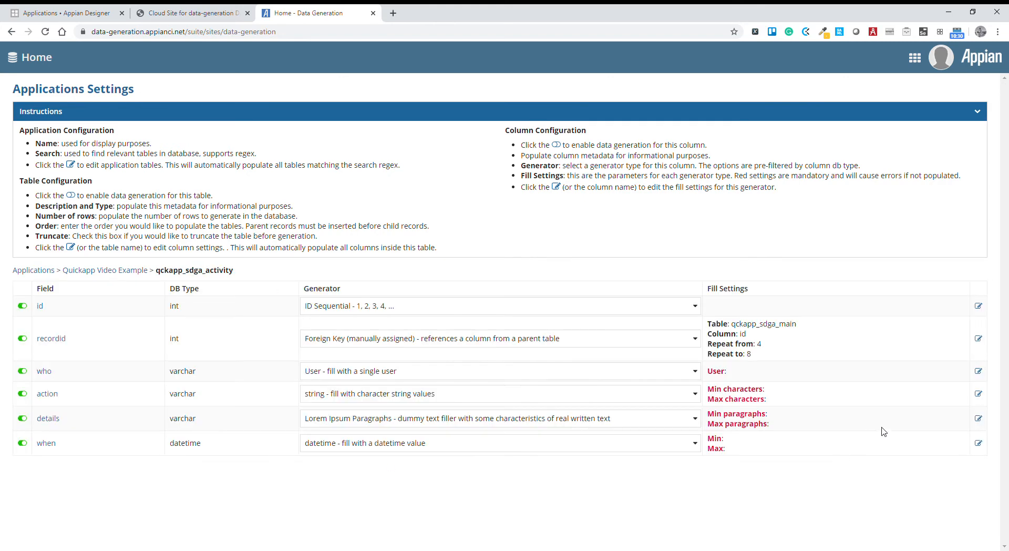
Choose Admin User in the who field's fill settings and return to the field list.
{"action": "left_click", "coordinate": [979, 371]}
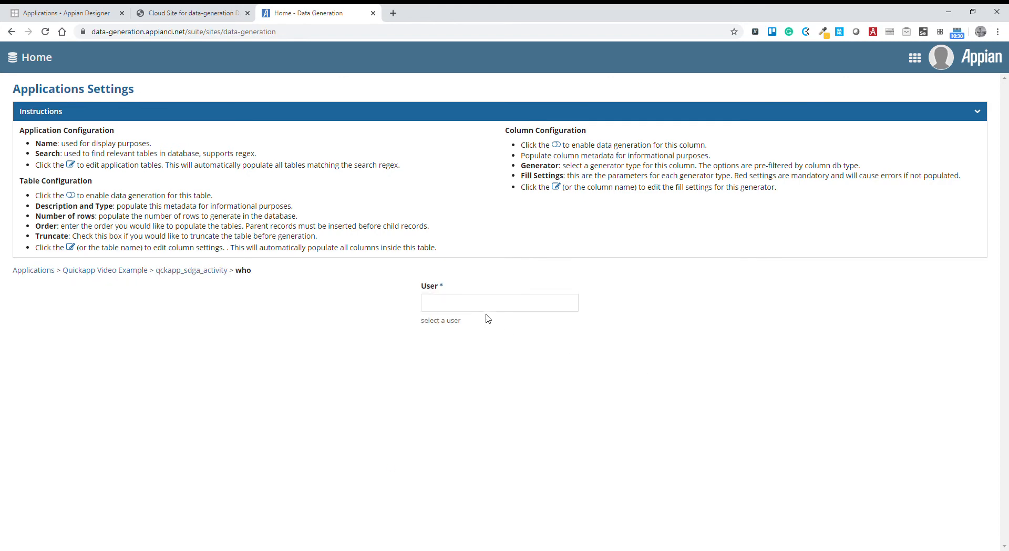
{"action": "type", "text": "a"}
{"action": "left_click", "coordinate": [455, 330]}
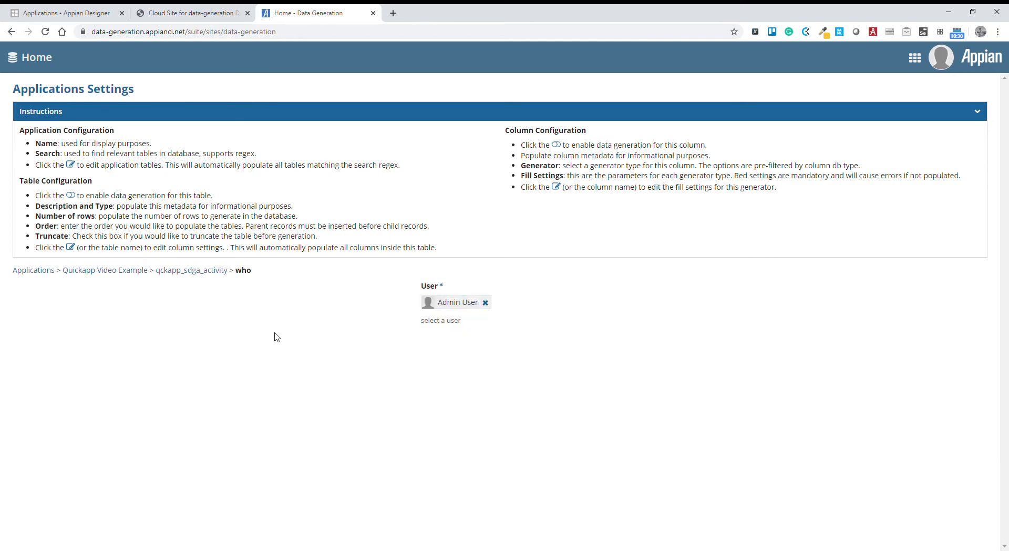
{"action": "left_click", "coordinate": [202, 272]}
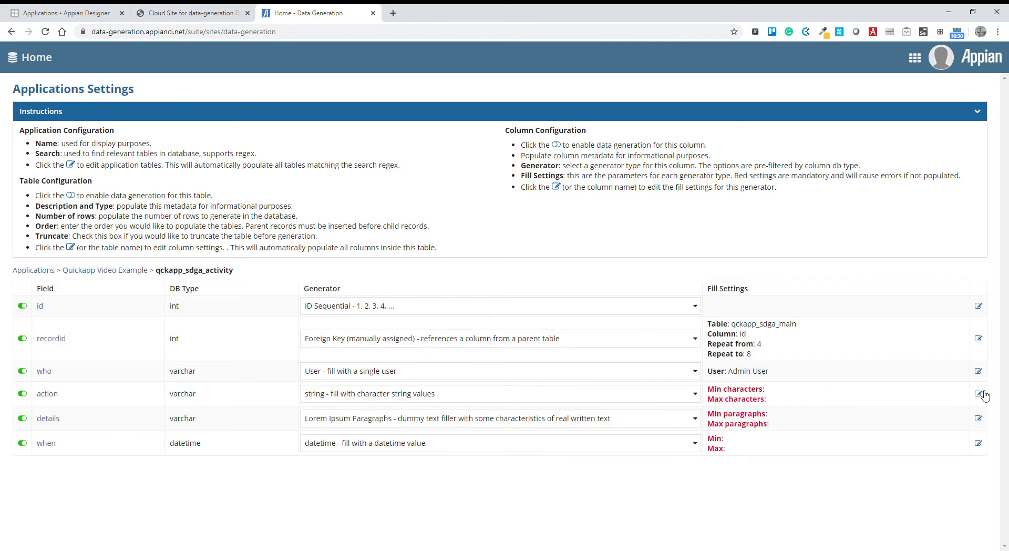
Set the action field to a minimum of 45 and a maximum of 250 characters and return to the field list.
{"action": "left_click", "coordinate": [979, 393]}
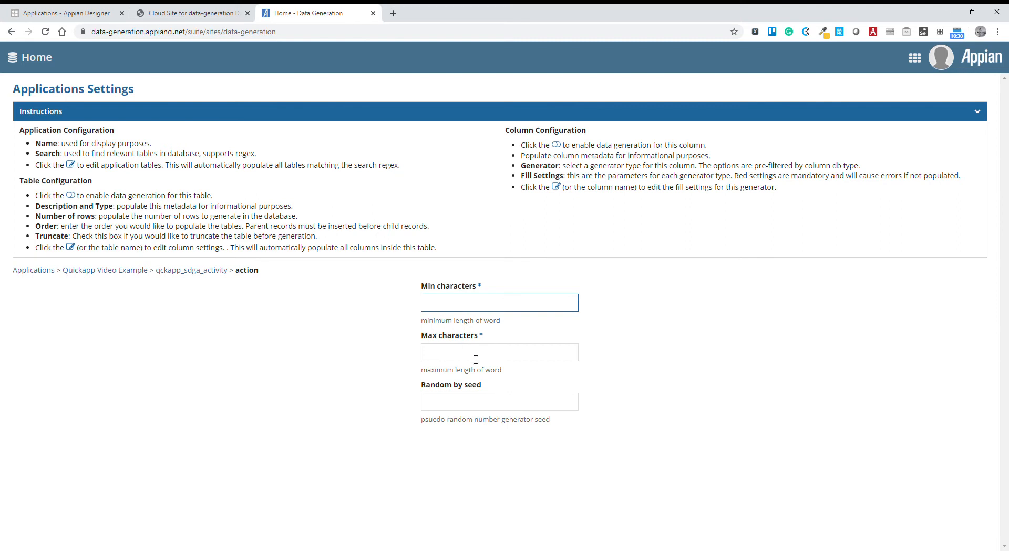
{"action": "type", "text": "45"}
{"action": "left_click", "coordinate": [460, 360]}
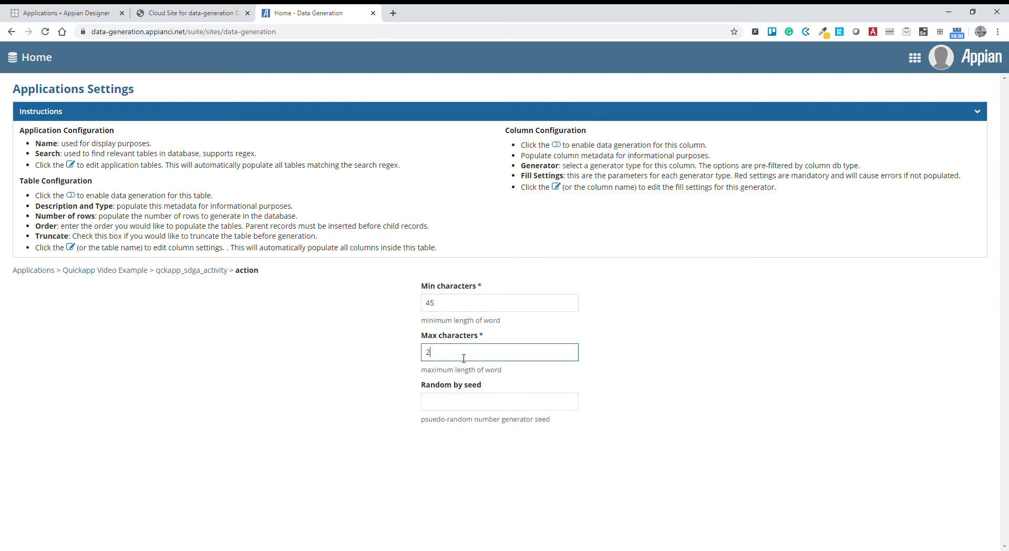
{"action": "left_click", "coordinate": [206, 270]}
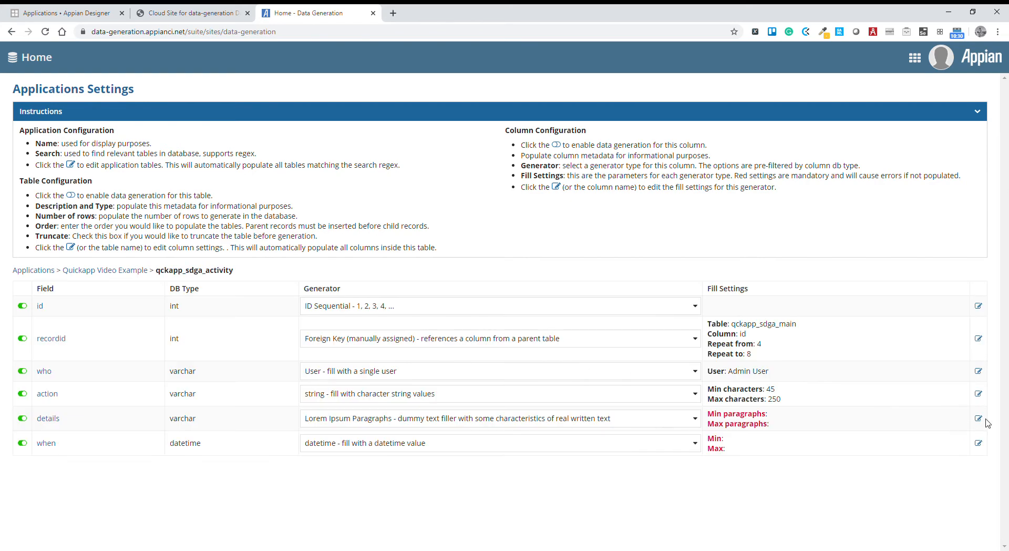
Set the details field to a minimum of 1 and a maximum of 2 paragraphs and return to the field list.
{"action": "left_click", "coordinate": [978, 418]}
{"action": "type", "text": "1"}
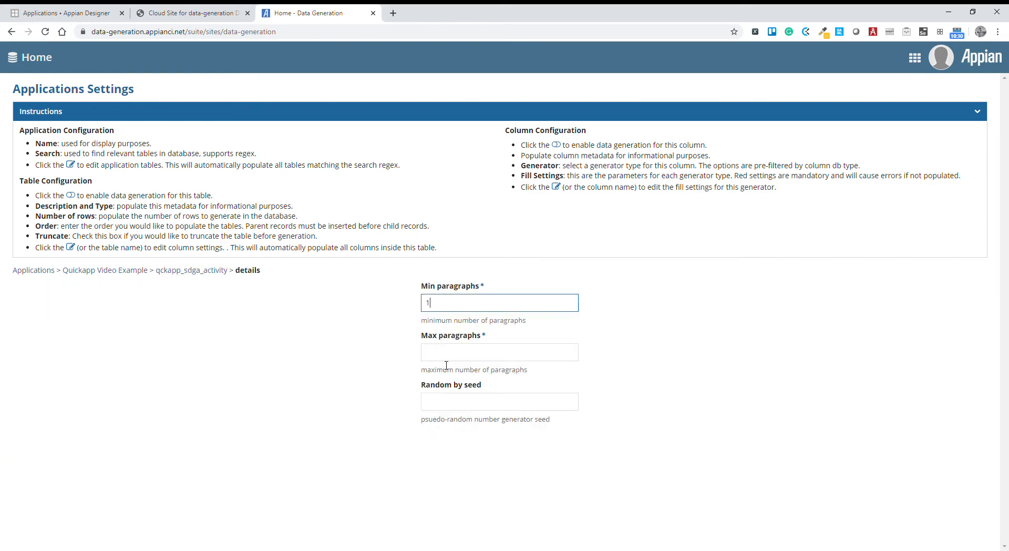
{"action": "left_click", "coordinate": [446, 353]}
{"action": "type", "text": "2"}
{"action": "left_click", "coordinate": [191, 270]}
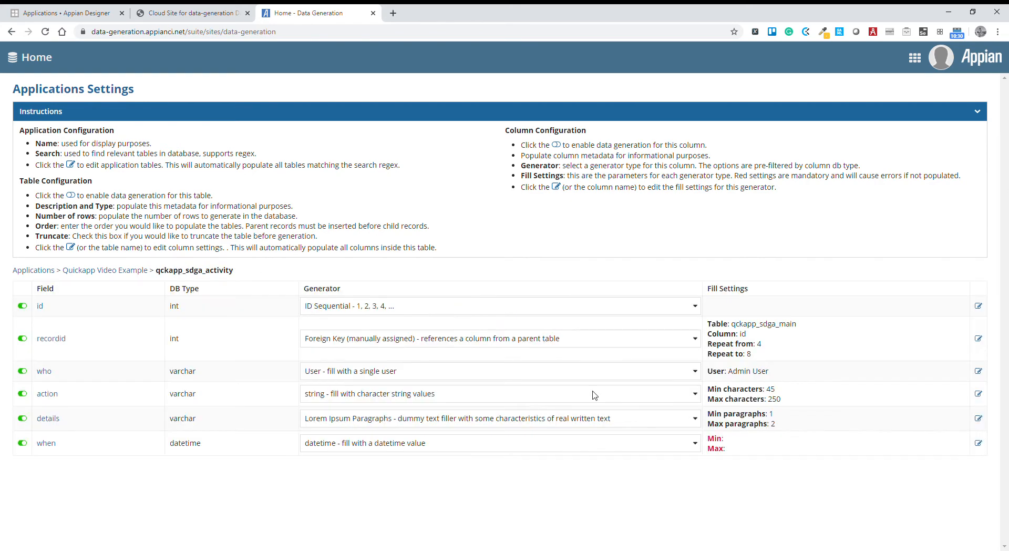
Set the when range from 04/13/2020 1:30 AM to 04/22/2020 3:00 AM and leave the field's fill settings.
{"action": "left_click", "coordinate": [979, 444]}
{"action": "left_click", "coordinate": [459, 302]}
{"action": "left_click", "coordinate": [455, 392]}
{"action": "left_click", "coordinate": [526, 304]}
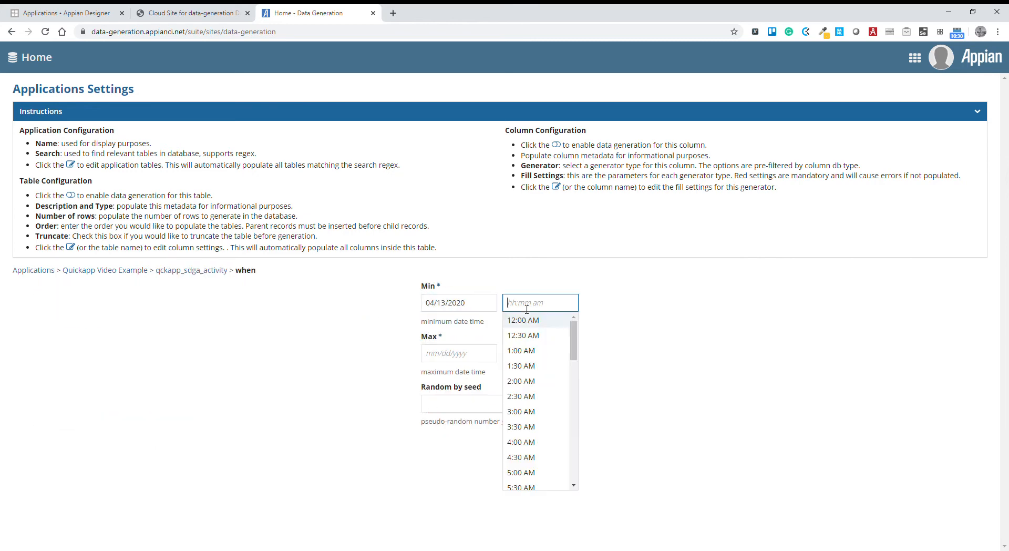
{"action": "left_click", "coordinate": [521, 364]}
{"action": "left_click", "coordinate": [459, 352]}
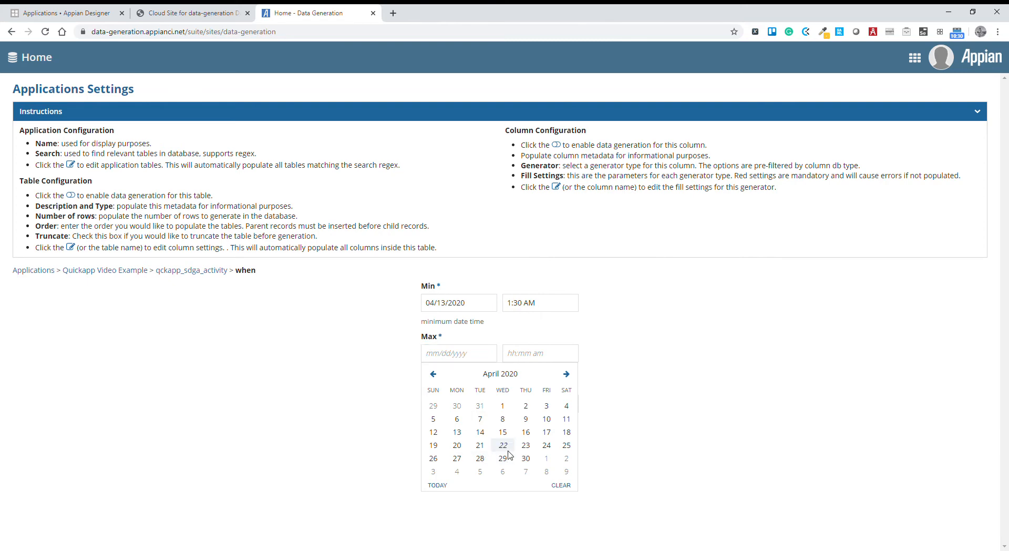
{"action": "left_click", "coordinate": [503, 444]}
{"action": "left_click", "coordinate": [520, 354]}
{"action": "left_click", "coordinate": [537, 459]}
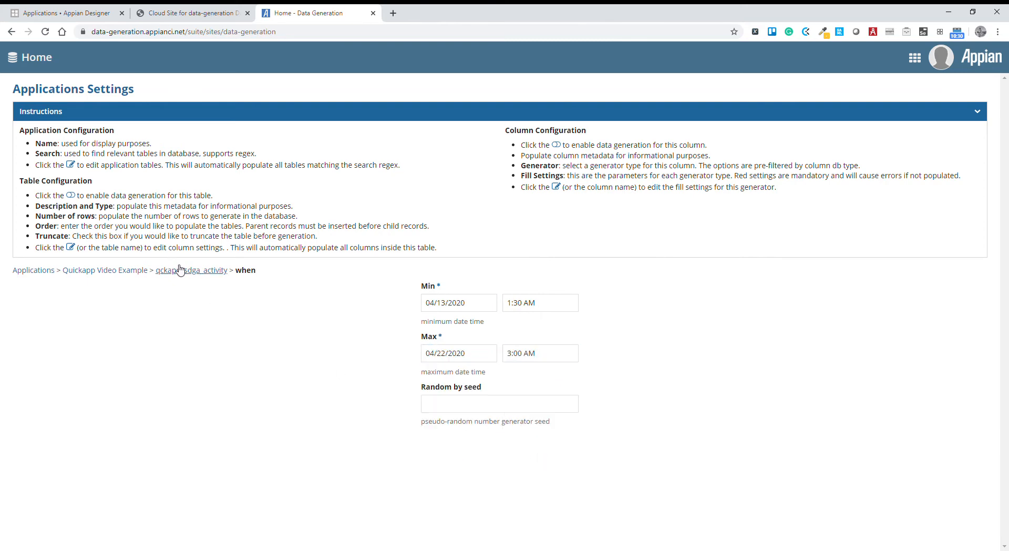
{"action": "left_click", "coordinate": [127, 274]}
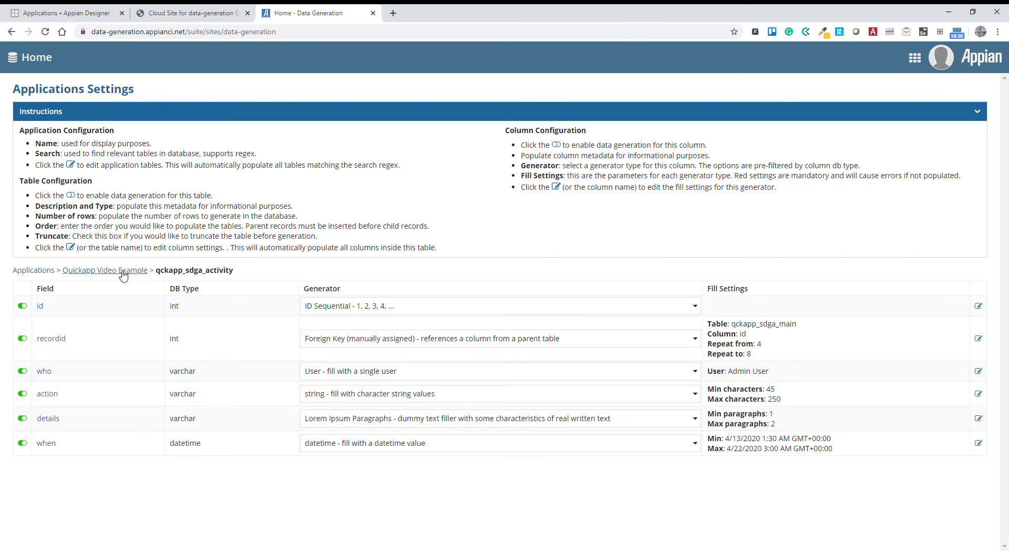
Return to the Quickapp Video Example table list and start generating its data.
{"action": "left_click", "coordinate": [124, 271]}
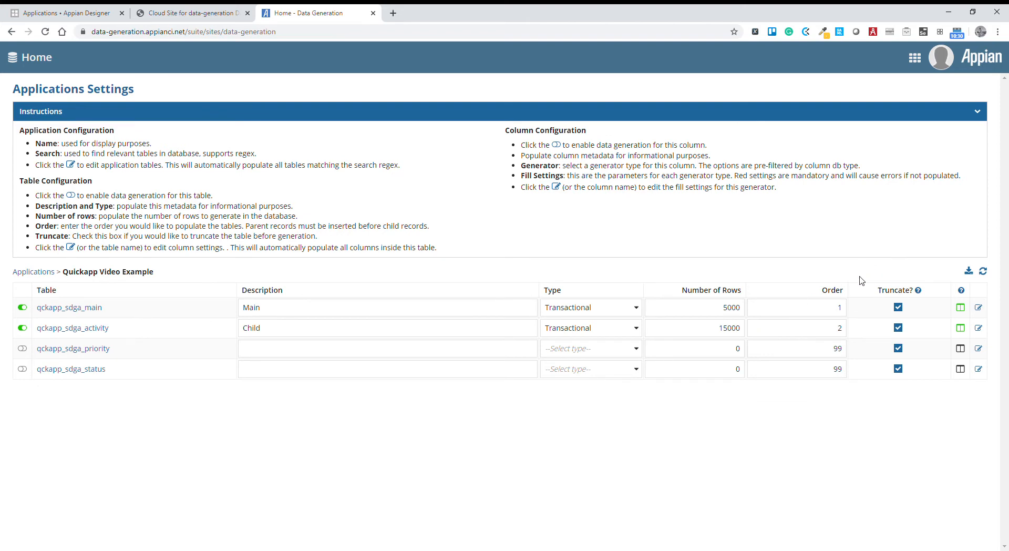
{"action": "left_click", "coordinate": [970, 271]}
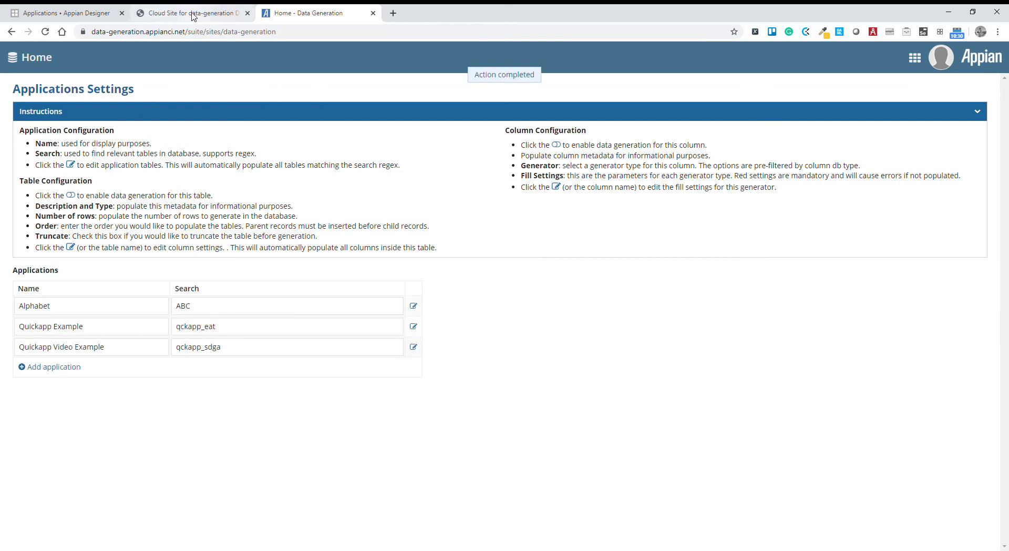
Switch to Appian Designer and open the DG Generate Data process from the Data Generator application's process monitoring.
{"action": "left_click", "coordinate": [89, 16]}
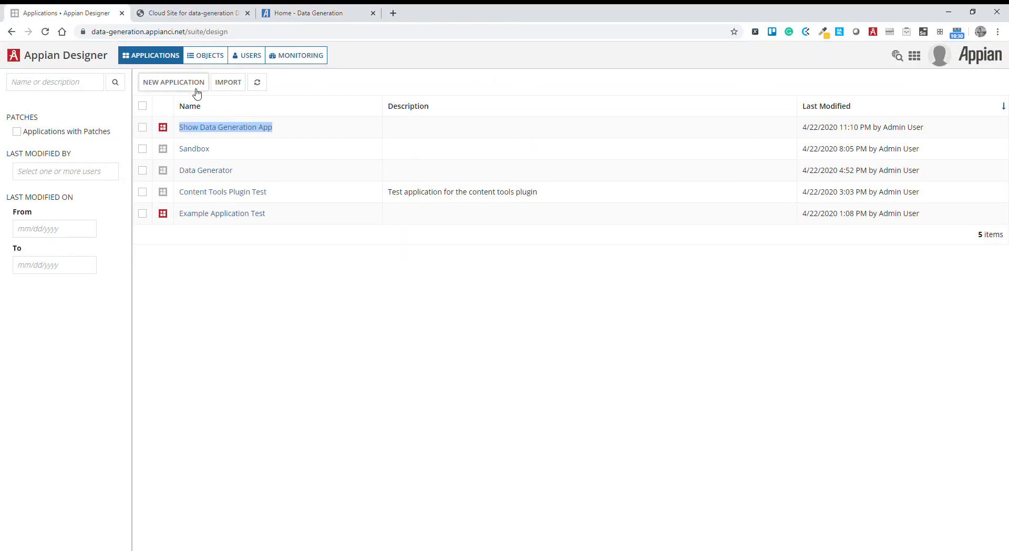
{"action": "left_click", "coordinate": [304, 63]}
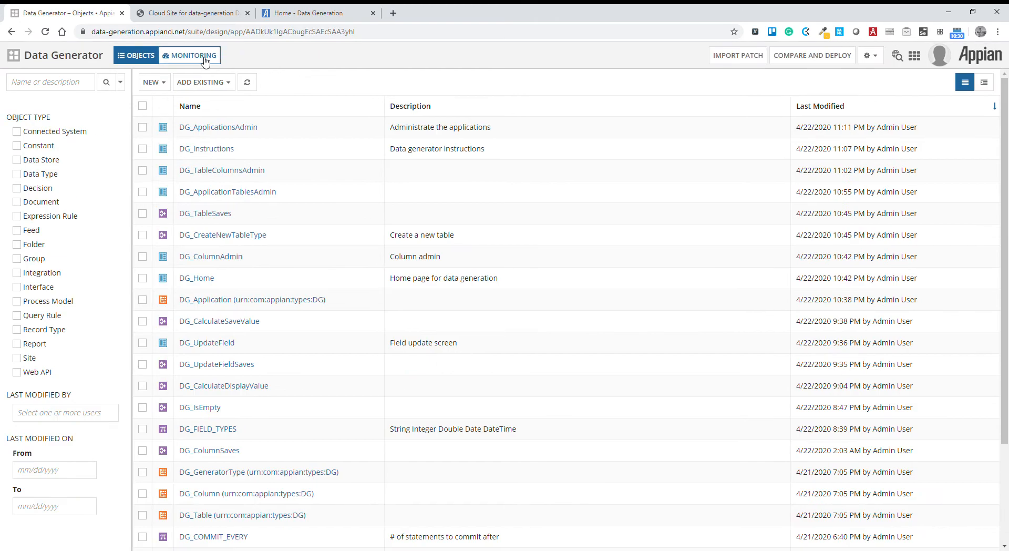
{"action": "left_click", "coordinate": [204, 57]}
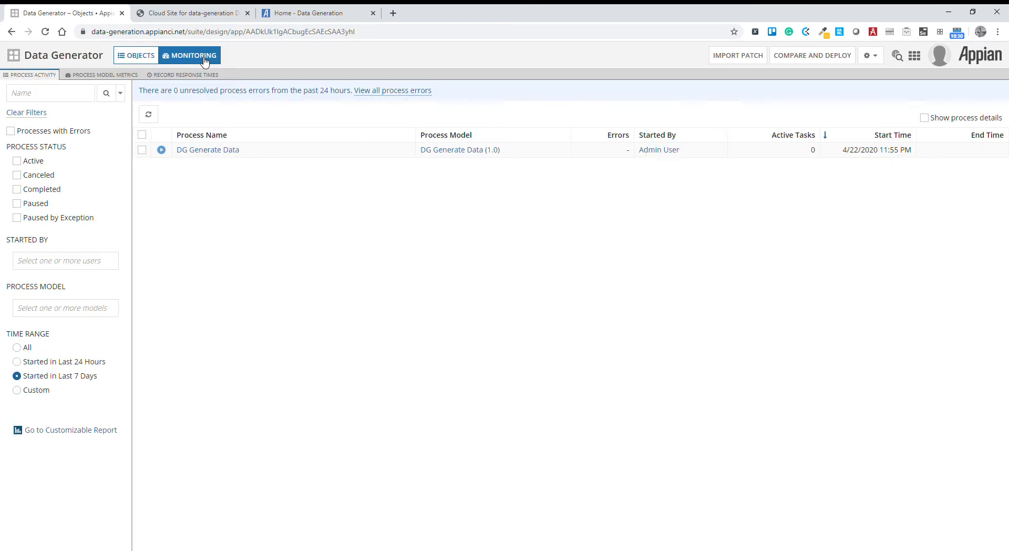
{"action": "left_click", "coordinate": [204, 150]}
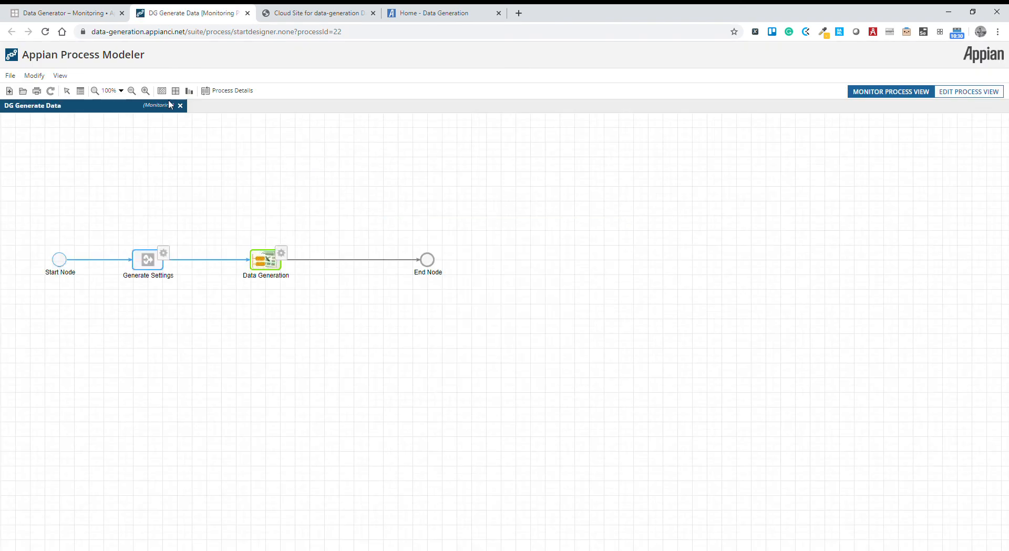
Refresh the monitored DG Generate Data process repeatedly to follow its progress through to the End Node.
{"action": "left_click", "coordinate": [51, 91]}
{"action": "left_click", "coordinate": [51, 91]}
{"action": "left_click", "coordinate": [51, 91]}
{"action": "left_click", "coordinate": [51, 91]}
{"action": "left_click", "coordinate": [51, 91]}
{"action": "left_click", "coordinate": [51, 91]}
{"action": "left_click", "coordinate": [51, 91]}
{"action": "left_click", "coordinate": [51, 90]}
{"action": "left_click", "coordinate": [51, 91]}
{"action": "left_click", "coordinate": [51, 91]}
{"action": "left_click", "coordinate": [51, 91]}
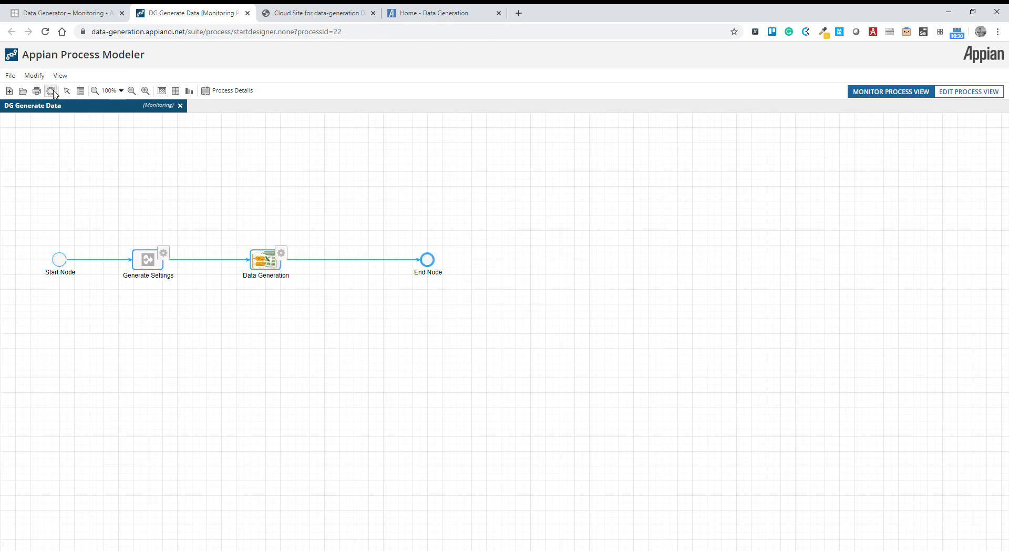
Check the Data Generation node's duration in the process node details and close the details.
{"action": "left_click", "coordinate": [231, 91]}
{"action": "left_click", "coordinate": [204, 155]}
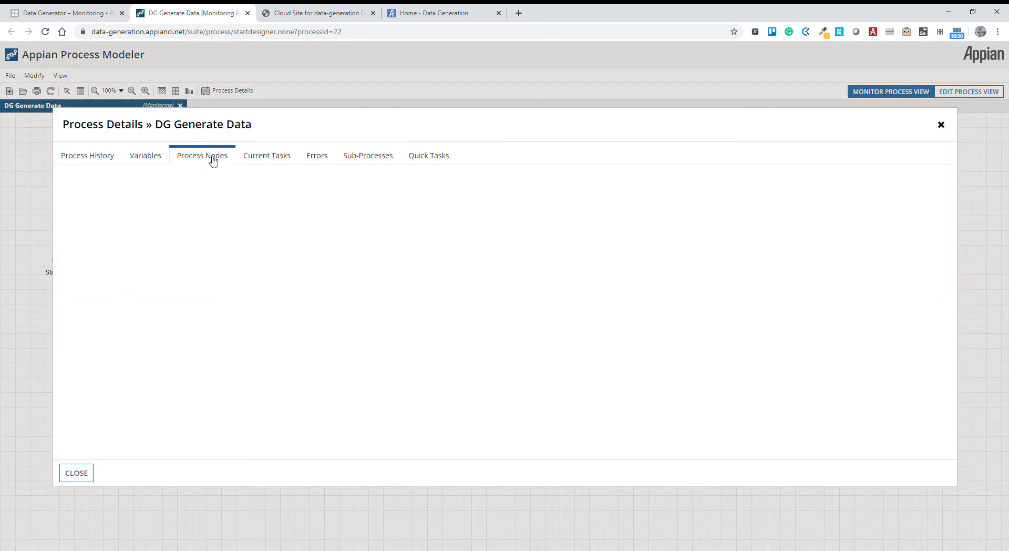
{"action": "left_click_drag", "start_coordinate": [744, 233], "coordinate": [690, 230]}
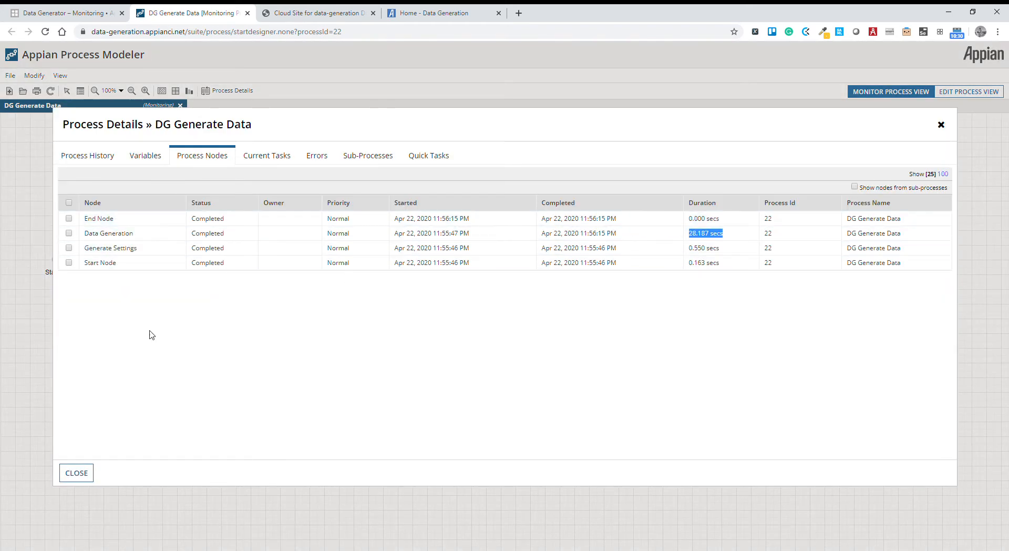
{"action": "left_click", "coordinate": [76, 475]}
Open the Show Data Generation App site and look through its generated records list.
{"action": "left_click", "coordinate": [315, 13]}
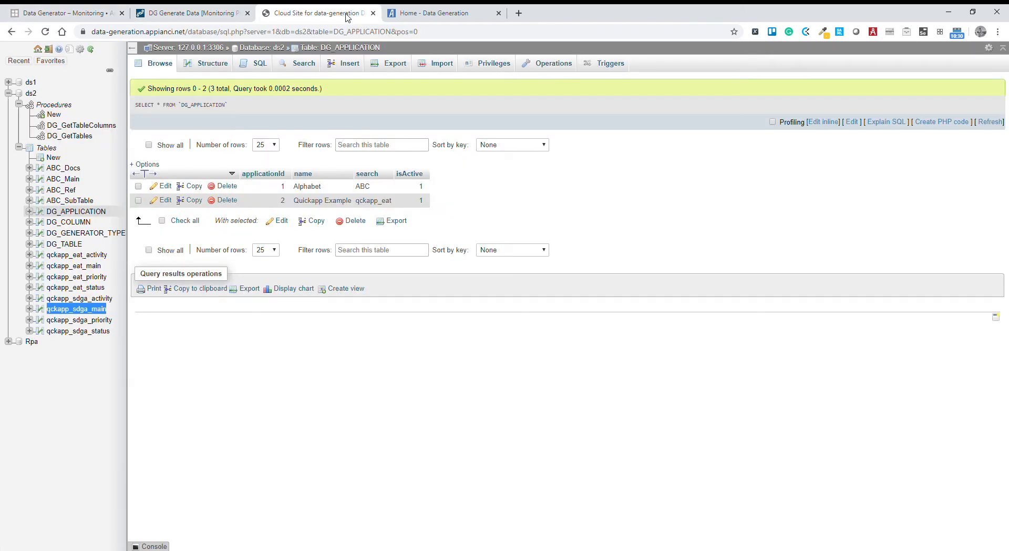
{"action": "left_click", "coordinate": [441, 15]}
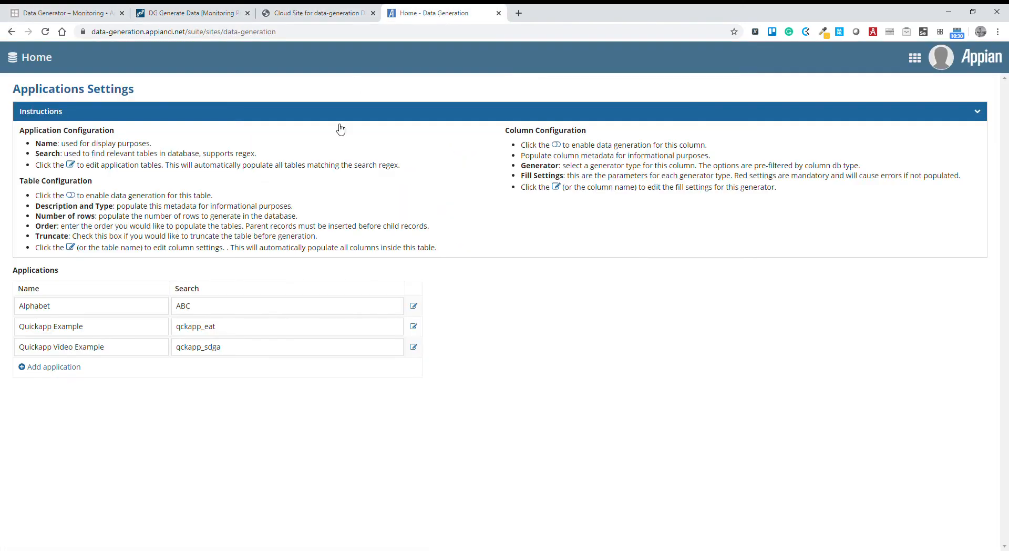
{"action": "left_click", "coordinate": [915, 57]}
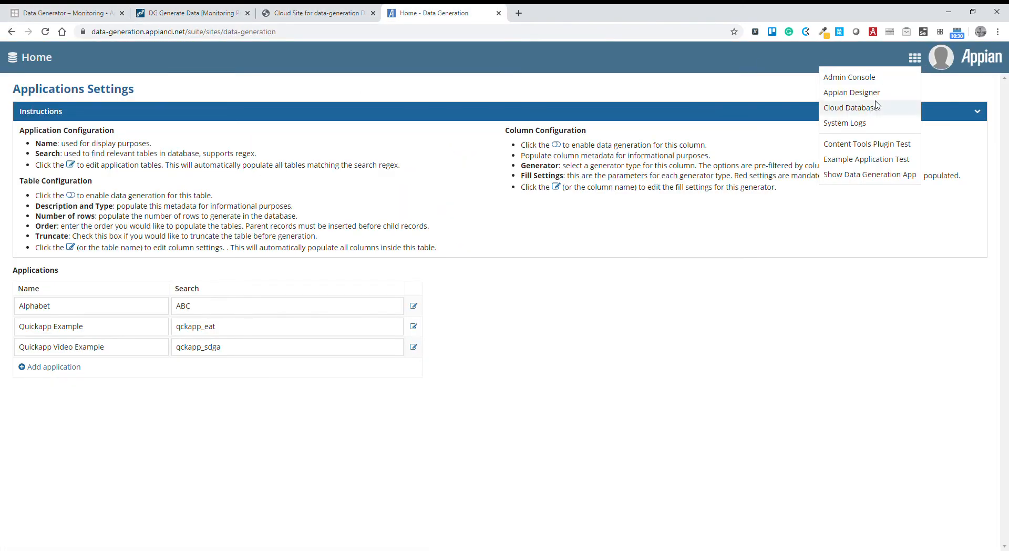
{"action": "left_click", "coordinate": [852, 177]}
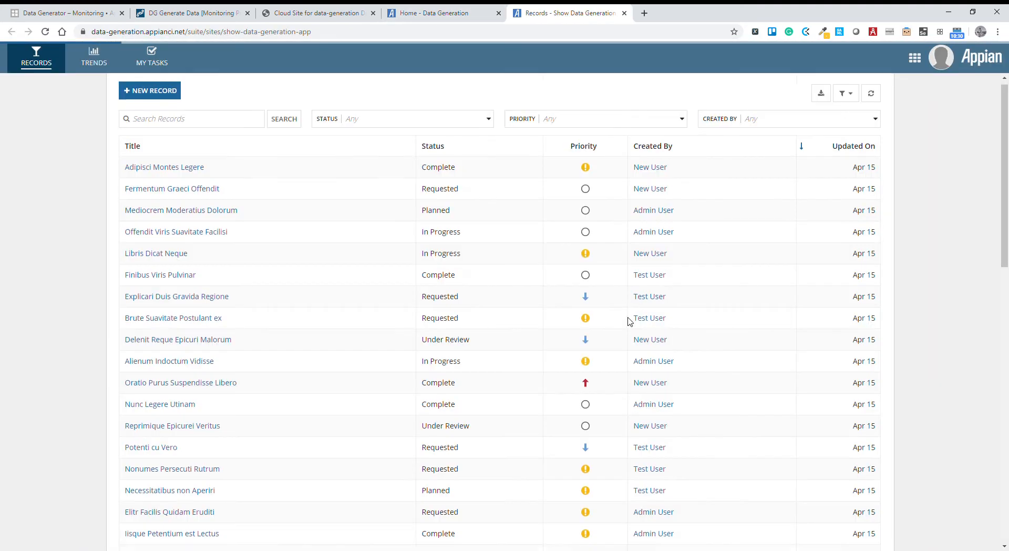
{"action": "scroll", "coordinate": [629, 319], "scroll_direction": "down", "scroll_amount": 13}
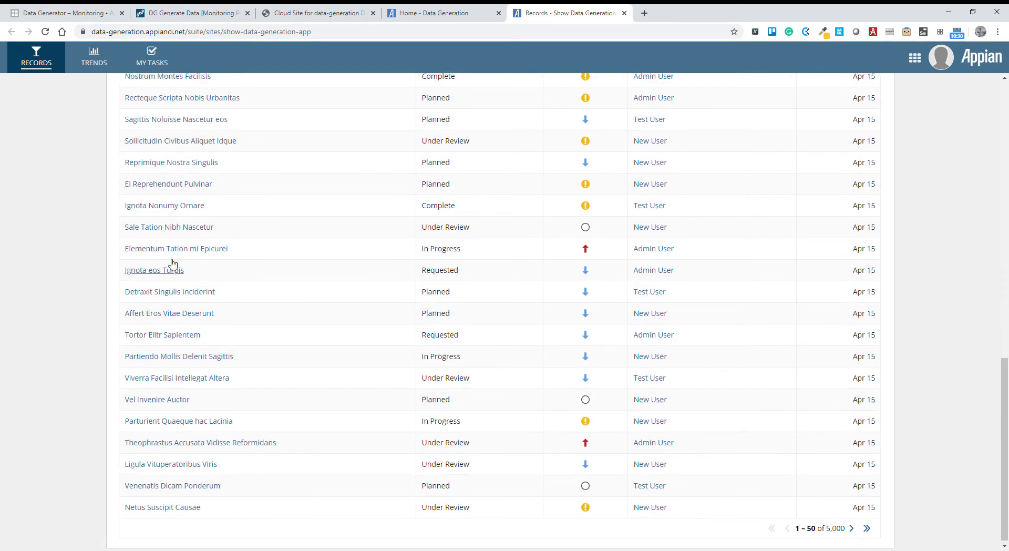
{"action": "scroll", "coordinate": [163, 266], "scroll_direction": "up", "scroll_amount": 13}
Open the Libris Dicat Neque record and check its activity history.
{"action": "left_click", "coordinate": [158, 269]}
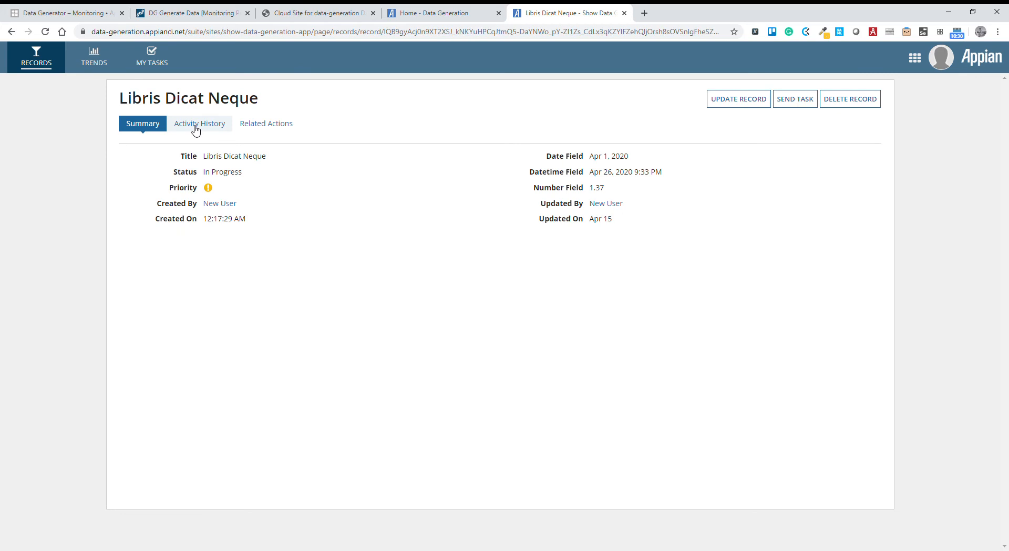
{"action": "left_click", "coordinate": [195, 129]}
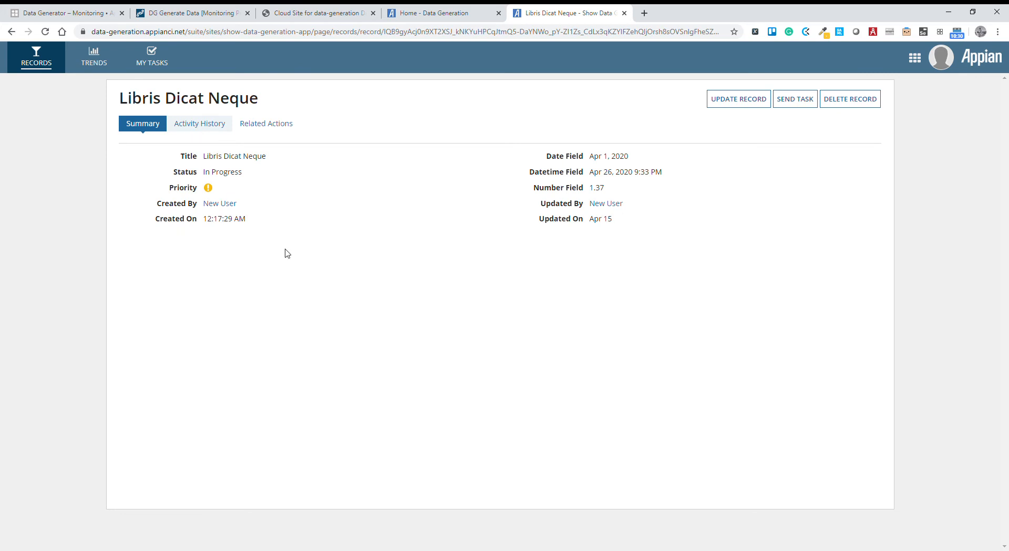
{"action": "left_click", "coordinate": [194, 129]}
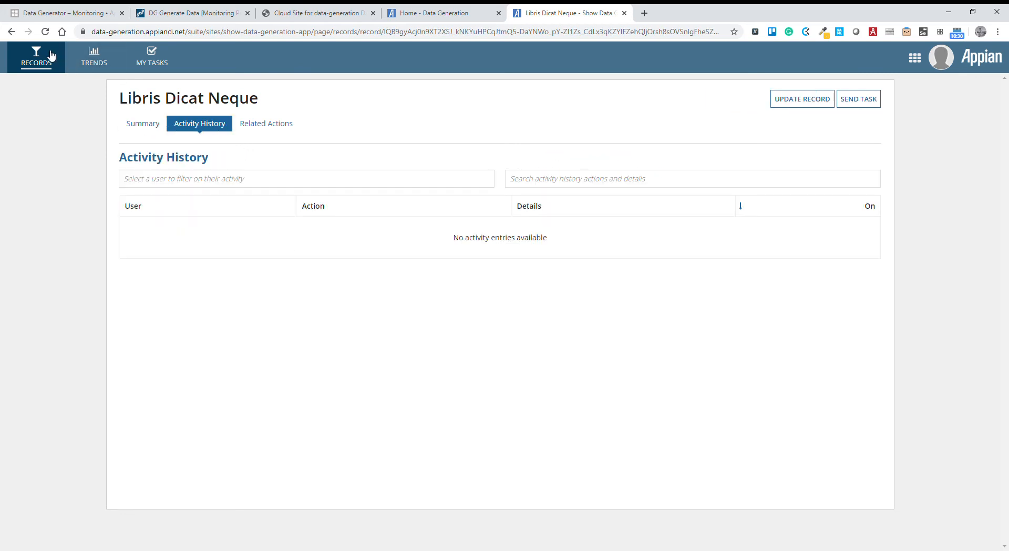
Review the activity history of the Fermentum Graeci Offendit record and return to the records list.
{"action": "left_click", "coordinate": [51, 55]}
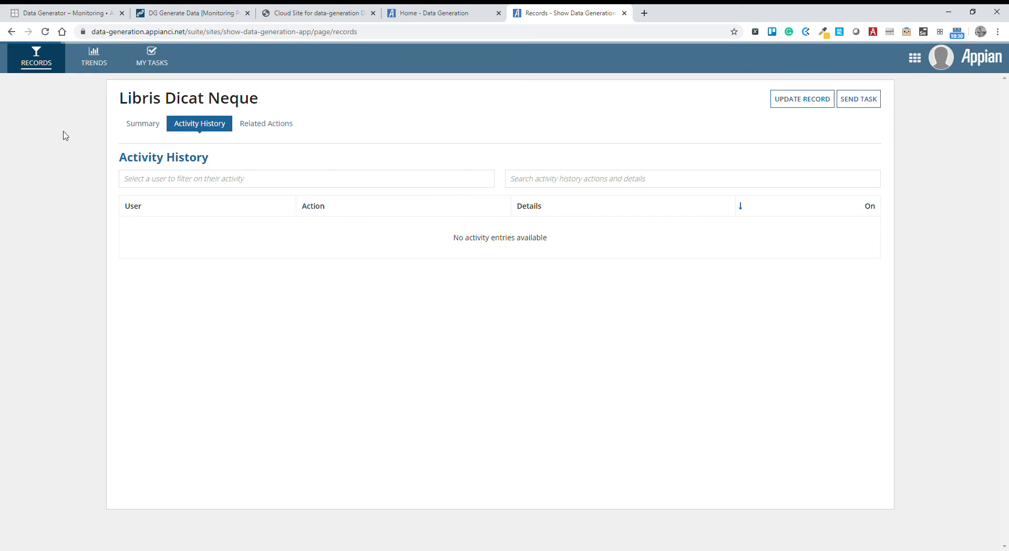
{"action": "left_click", "coordinate": [176, 199]}
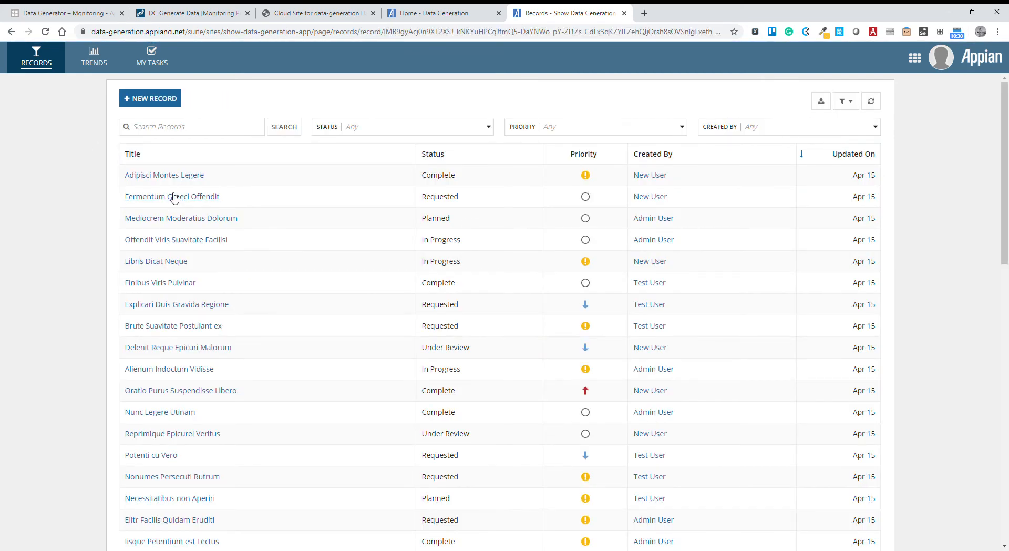
{"action": "left_click", "coordinate": [200, 124]}
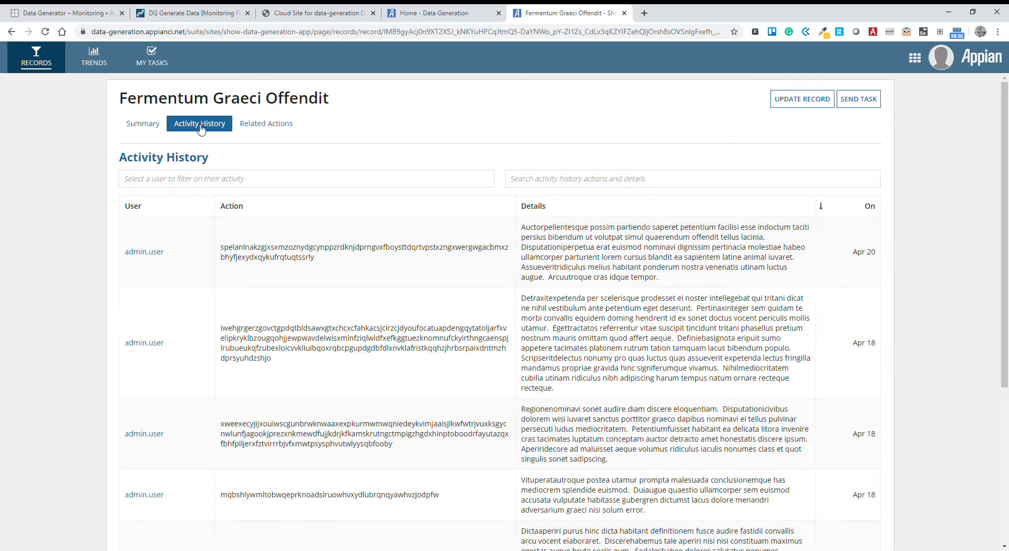
{"action": "scroll", "coordinate": [512, 305], "scroll_direction": "down", "scroll_amount": 6}
{"action": "scroll", "coordinate": [239, 187], "scroll_direction": "up", "scroll_amount": 5}
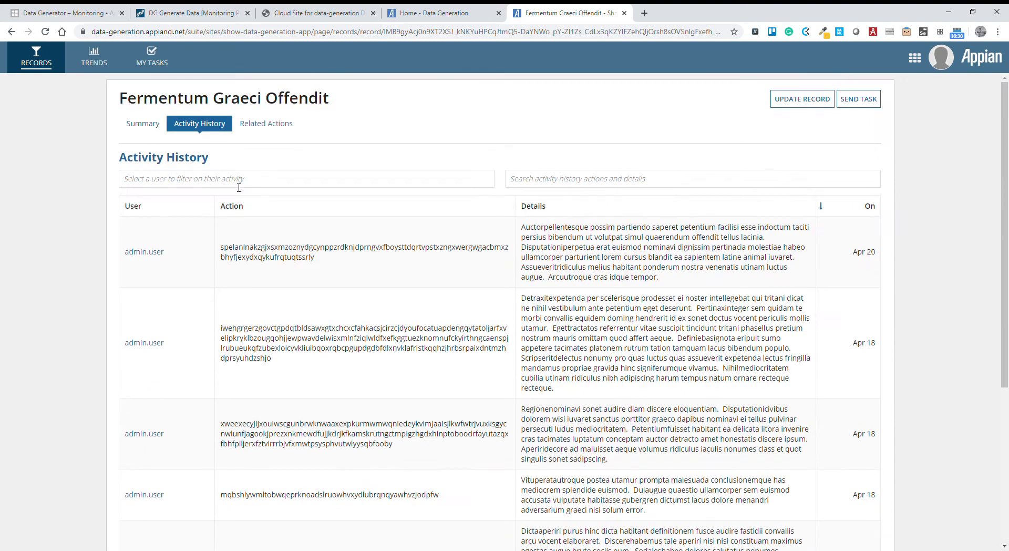
{"action": "left_click", "coordinate": [63, 68]}
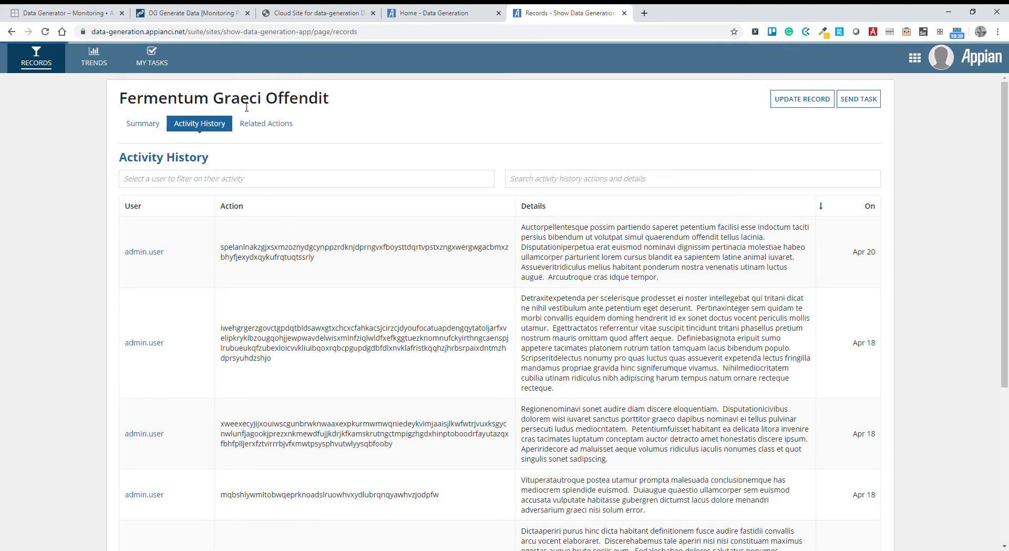
Switch to the Data Generation site and reopen the Quickapp Video Example table settings.
{"action": "left_click", "coordinate": [450, 13]}
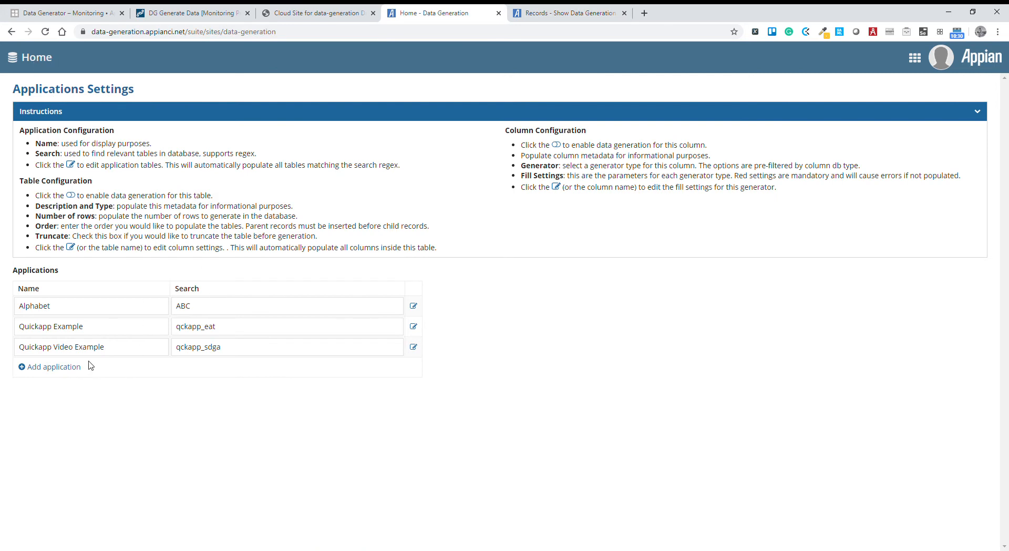
{"action": "left_click", "coordinate": [414, 347]}
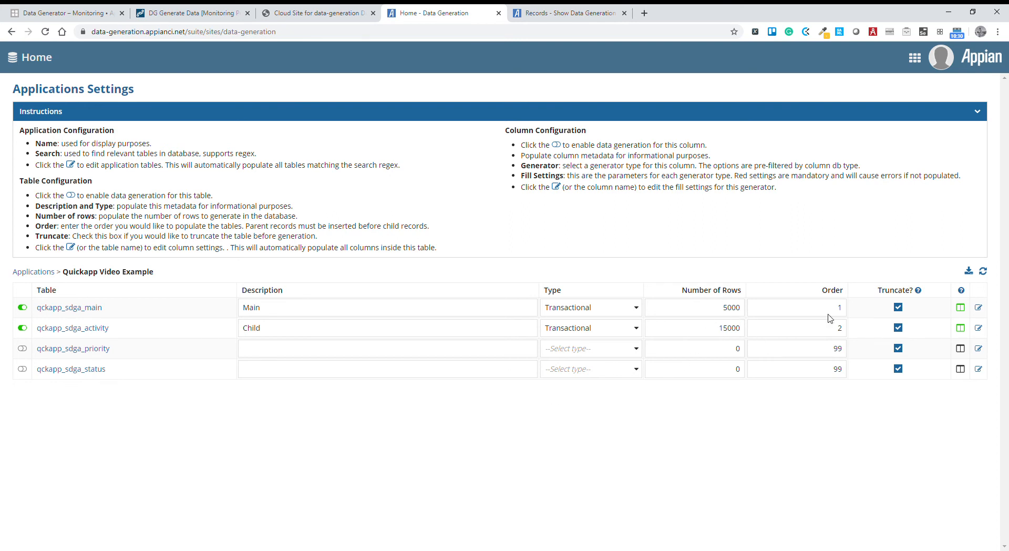
In the Show Data Generation App, check the activity history of the Ei Reprehendunt Pulvinar record and return to its summary.
{"action": "left_click", "coordinate": [568, 13]}
{"action": "scroll", "coordinate": [250, 268], "scroll_direction": "down", "scroll_amount": 15}
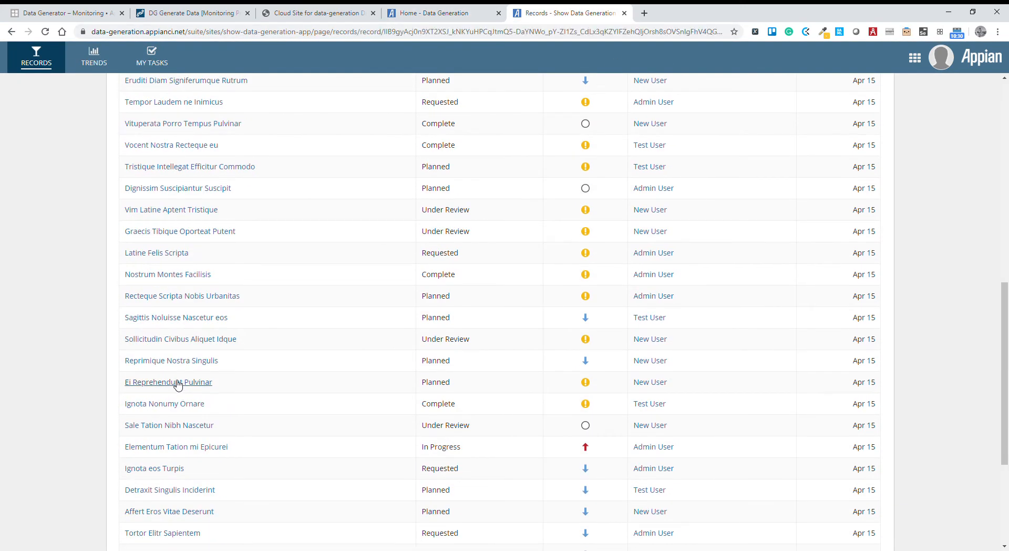
{"action": "left_click", "coordinate": [178, 383]}
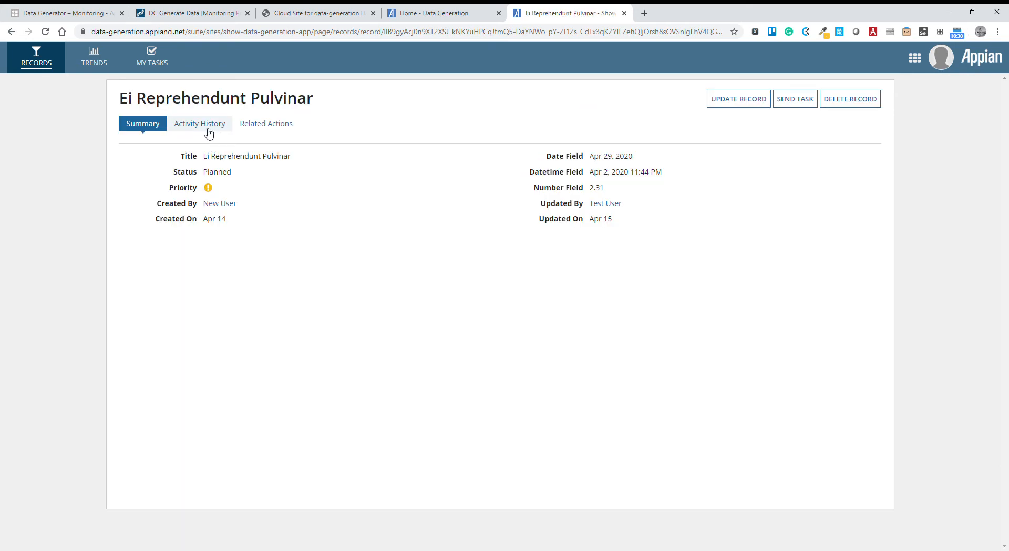
{"action": "left_click", "coordinate": [208, 134]}
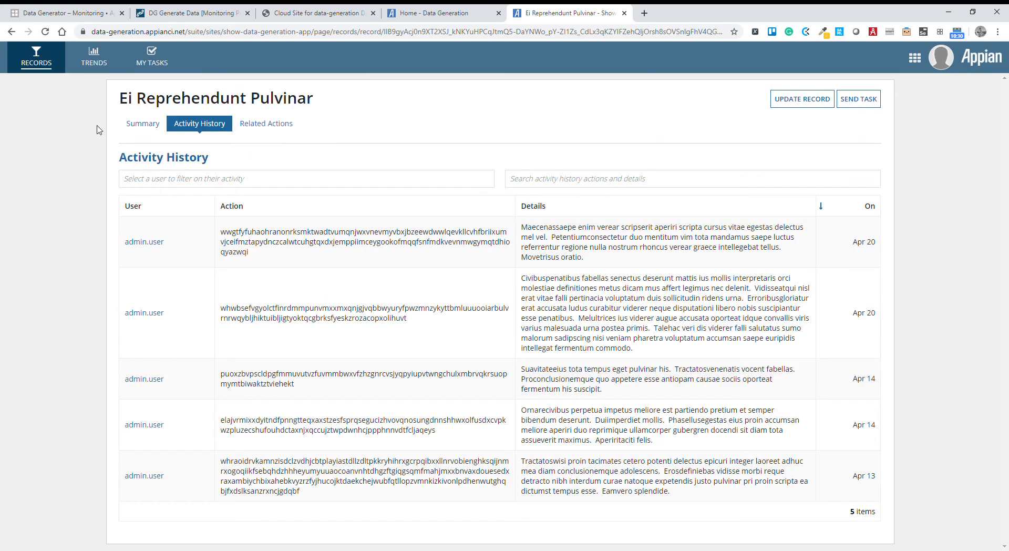
{"action": "left_click", "coordinate": [150, 129]}
Examine the record statistics charts and the record details grid on the site's trends page.
{"action": "left_click", "coordinate": [106, 63]}
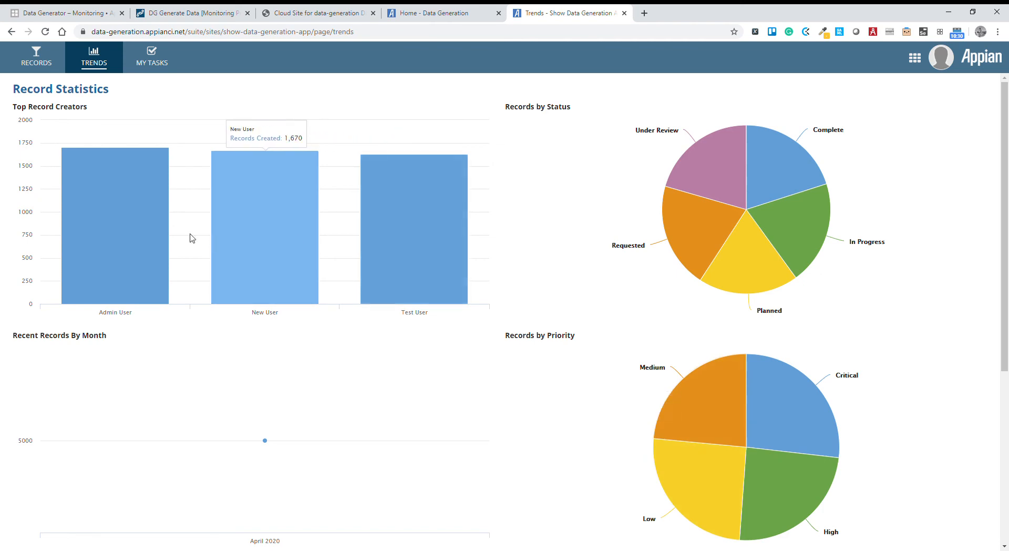
{"action": "scroll", "coordinate": [462, 294], "scroll_direction": "down", "scroll_amount": 4}
{"action": "scroll", "coordinate": [376, 261], "scroll_direction": "up", "scroll_amount": 3}
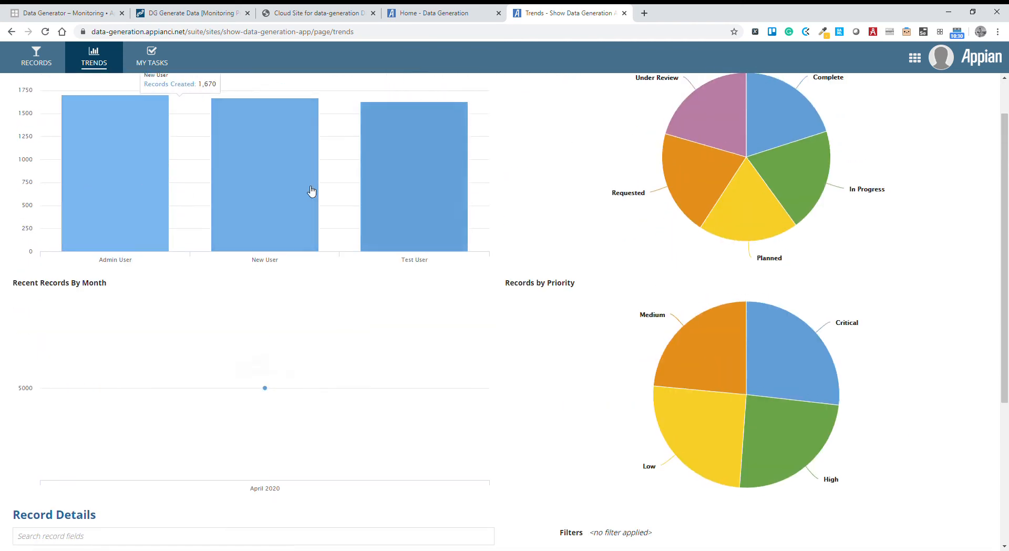
{"action": "scroll", "coordinate": [337, 221], "scroll_direction": "up", "scroll_amount": 1}
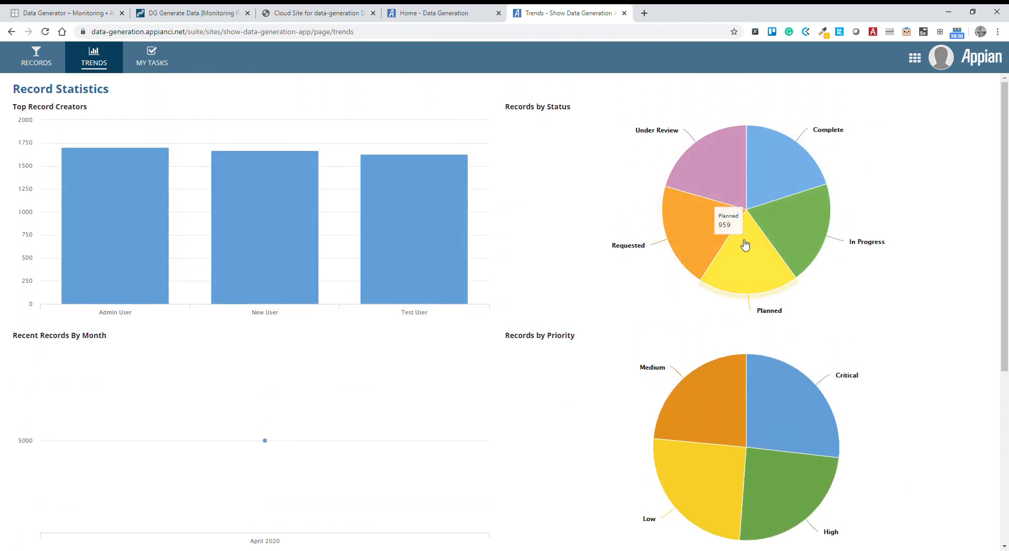
{"action": "scroll", "coordinate": [631, 421], "scroll_direction": "down", "scroll_amount": 5}
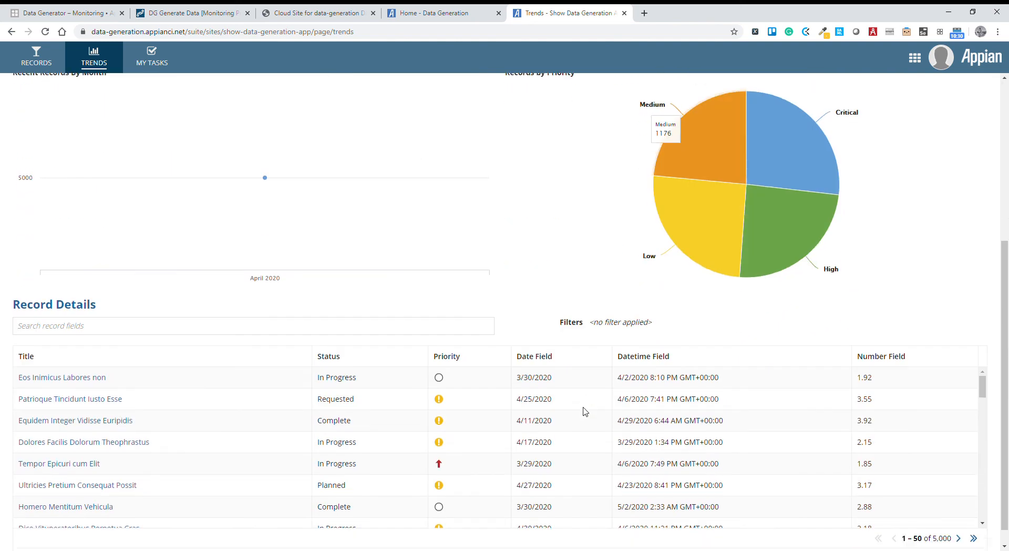
{"action": "scroll", "coordinate": [476, 259], "scroll_direction": "up", "scroll_amount": 5}
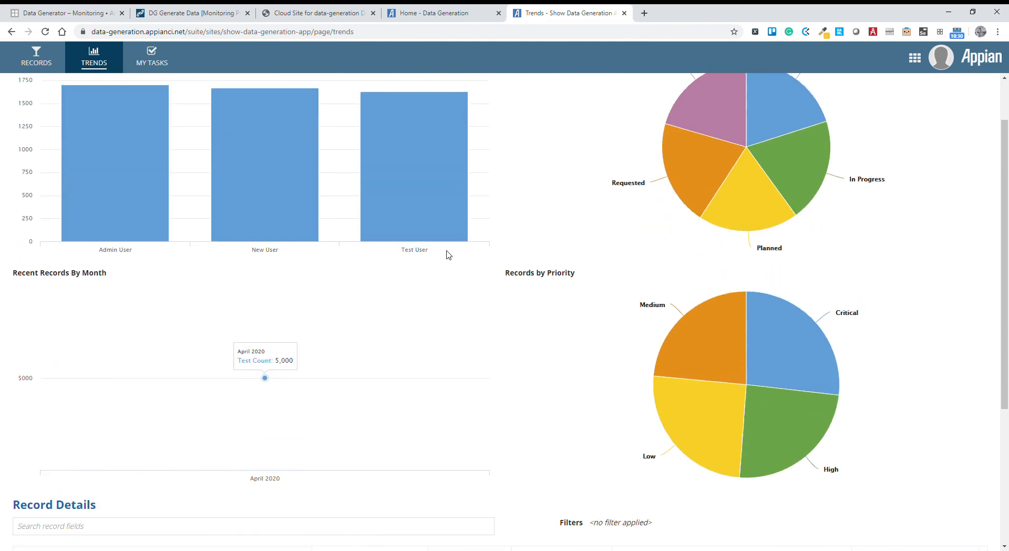
Set the number of rows for qckapp_sdga_main to 10000 in the Data Generation site and run the data generation again.
{"action": "left_click", "coordinate": [436, 13]}
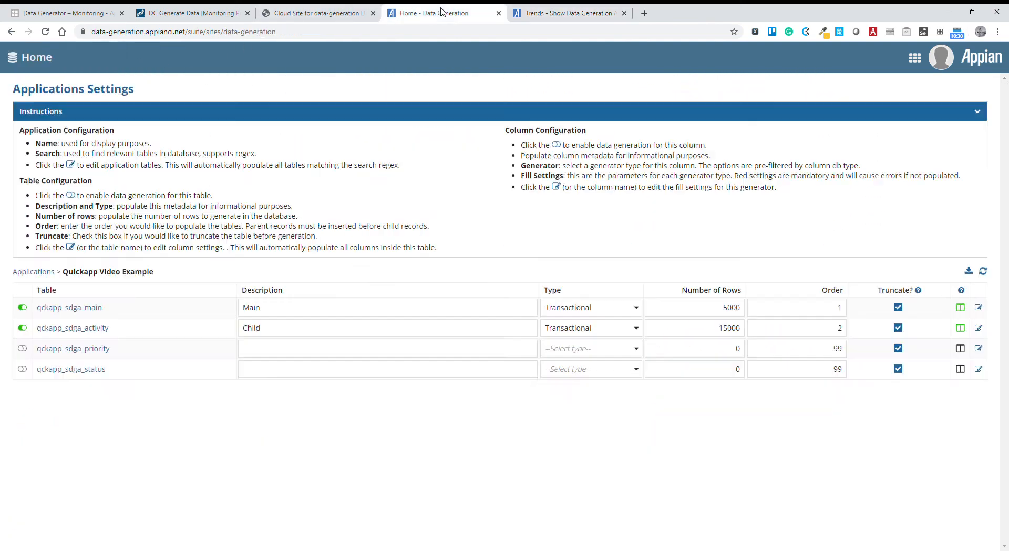
{"action": "double_click", "coordinate": [719, 314]}
{"action": "type", "text": "1"}
{"action": "left_click", "coordinate": [720, 471]}
{"action": "left_click", "coordinate": [968, 271]}
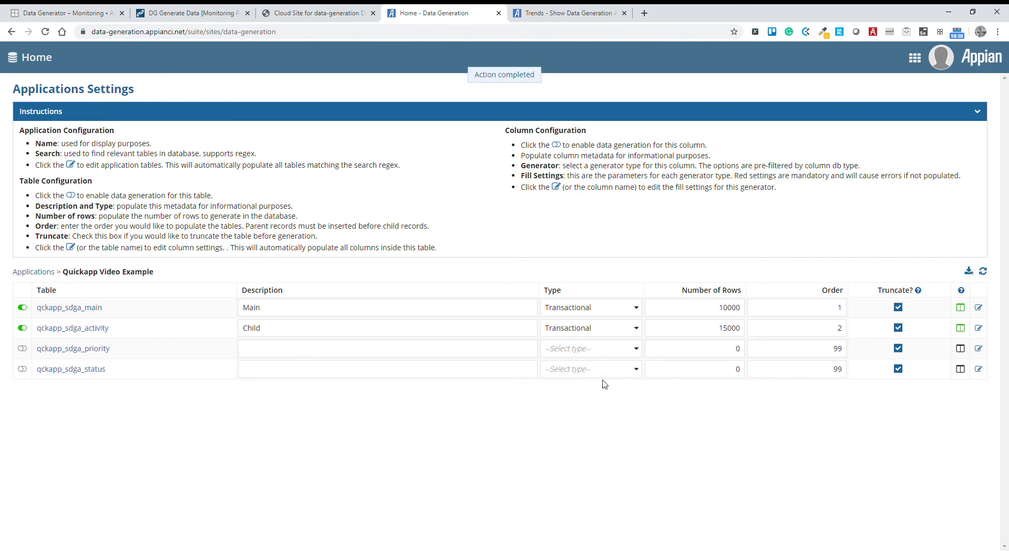
Refresh the process activity list in the Data Generator monitoring view and open the most recently started DG Generate Data process.
{"action": "left_click", "coordinate": [209, 19]}
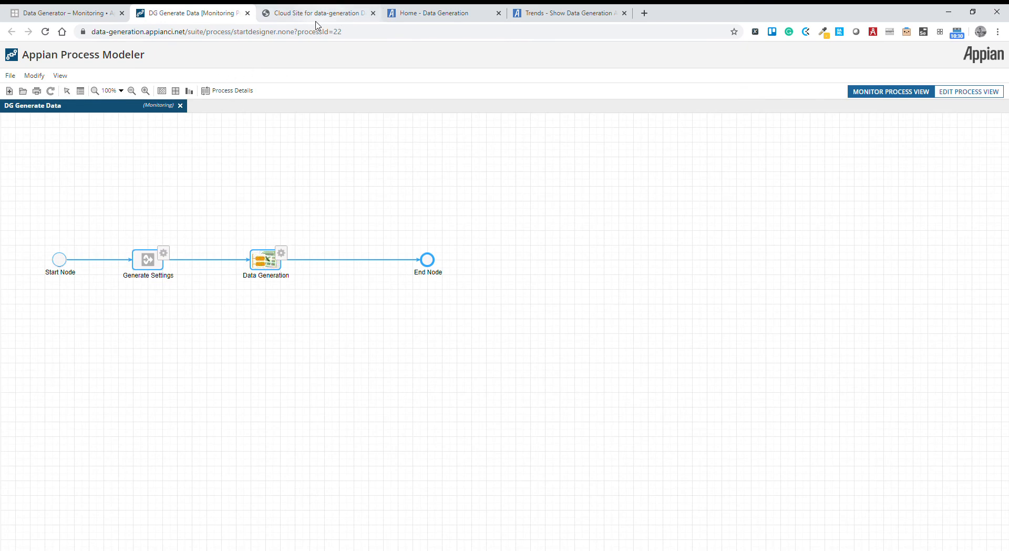
{"action": "left_click", "coordinate": [73, 13]}
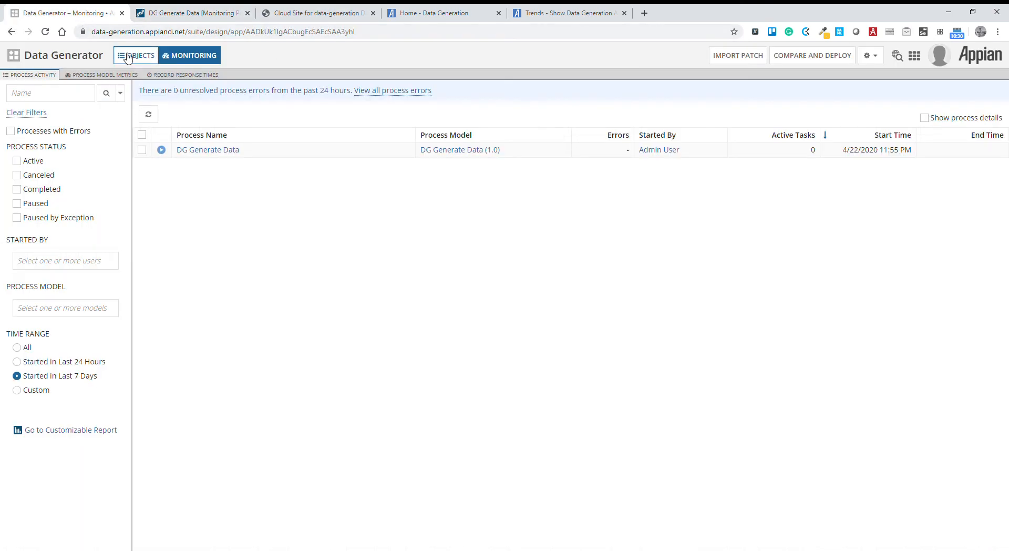
{"action": "left_click", "coordinate": [157, 116]}
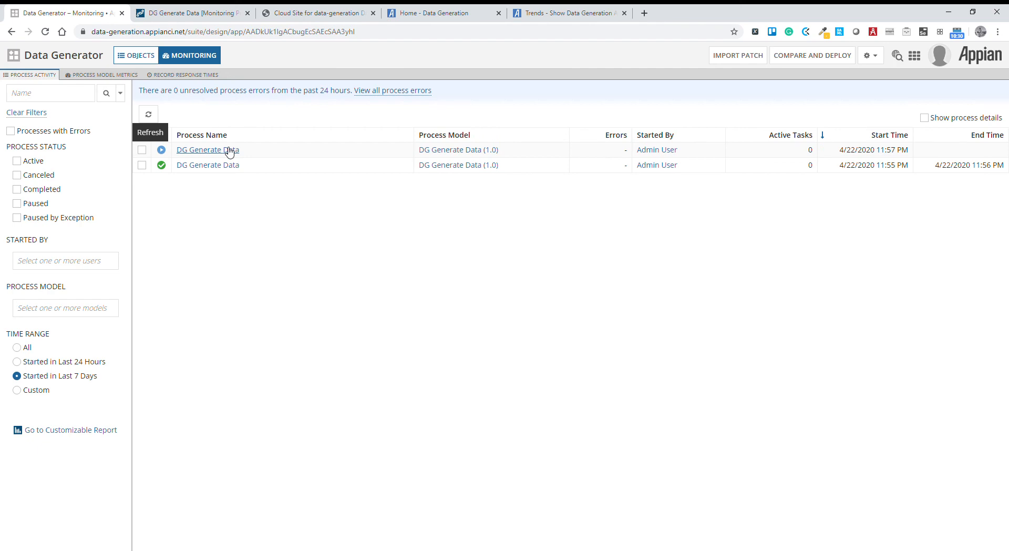
{"action": "left_click", "coordinate": [229, 150]}
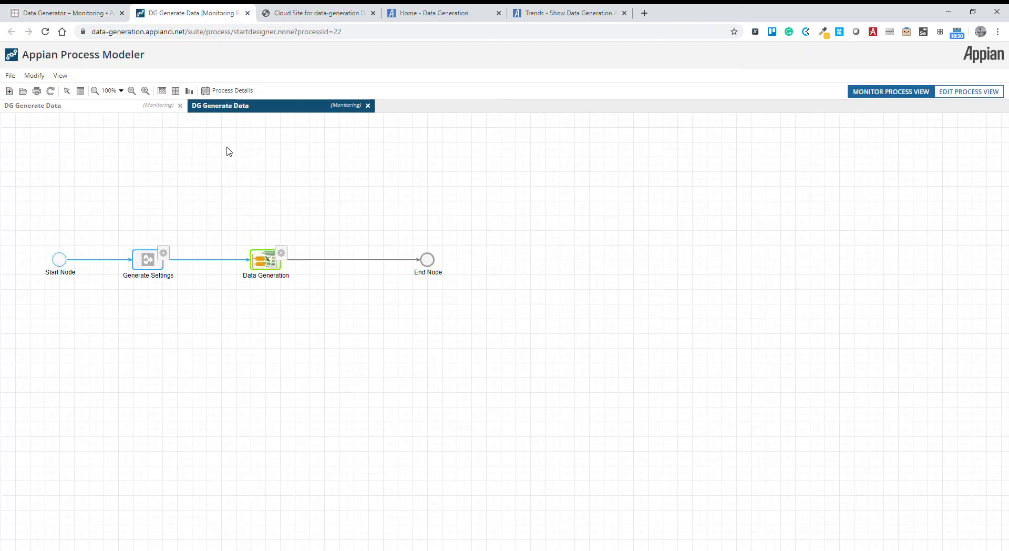
Refresh the monitored DG Generate Data process repeatedly to follow the progress of its Data Generation node.
{"action": "left_click", "coordinate": [51, 91]}
{"action": "left_click", "coordinate": [54, 92]}
{"action": "left_click", "coordinate": [54, 91]}
{"action": "left_click", "coordinate": [49, 92]}
{"action": "left_click", "coordinate": [49, 92]}
{"action": "left_click", "coordinate": [49, 92]}
{"action": "left_click", "coordinate": [49, 92]}
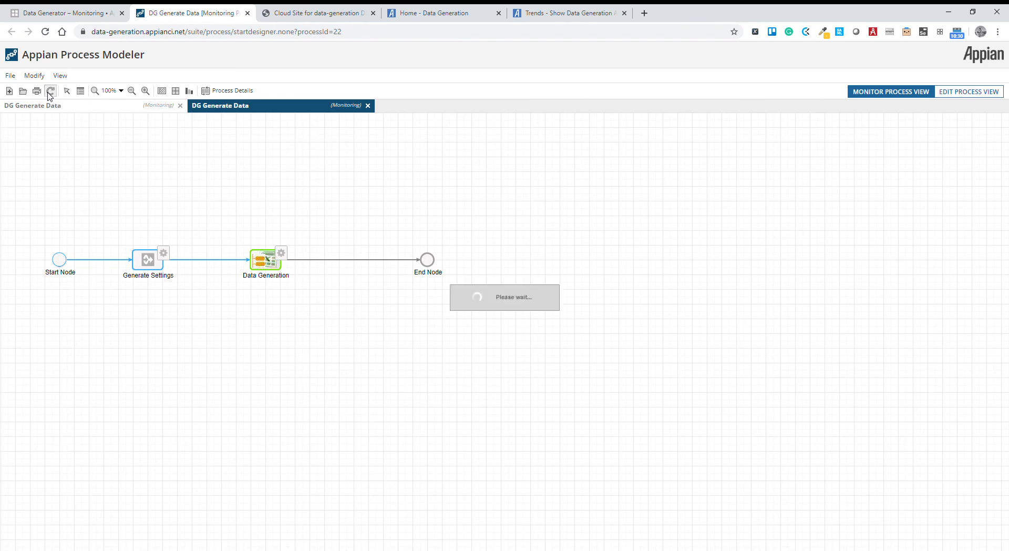
{"action": "left_click", "coordinate": [50, 92]}
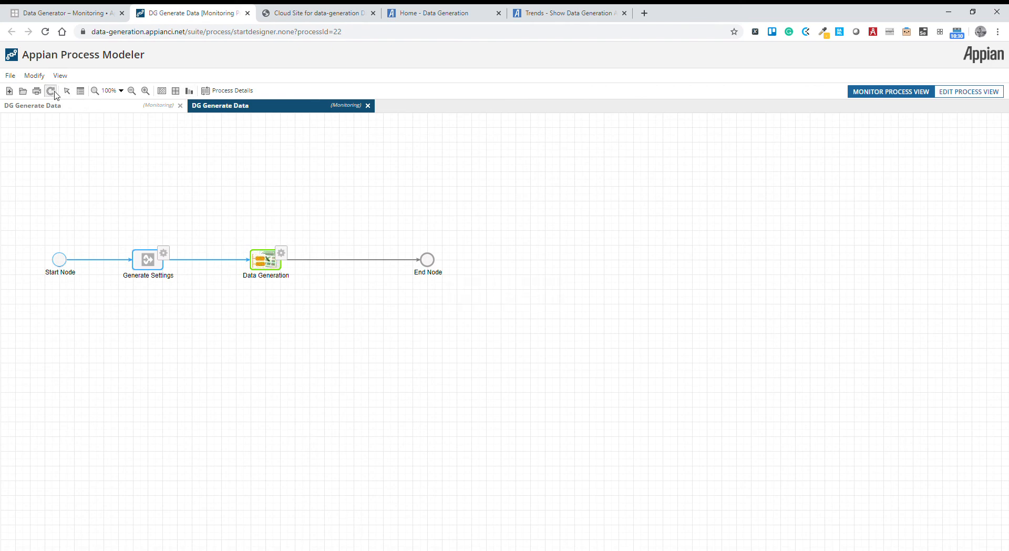
{"action": "left_click", "coordinate": [55, 92]}
Refresh the DG Generate Data process once more and check its node durations in the process details.
{"action": "left_click", "coordinate": [459, 14]}
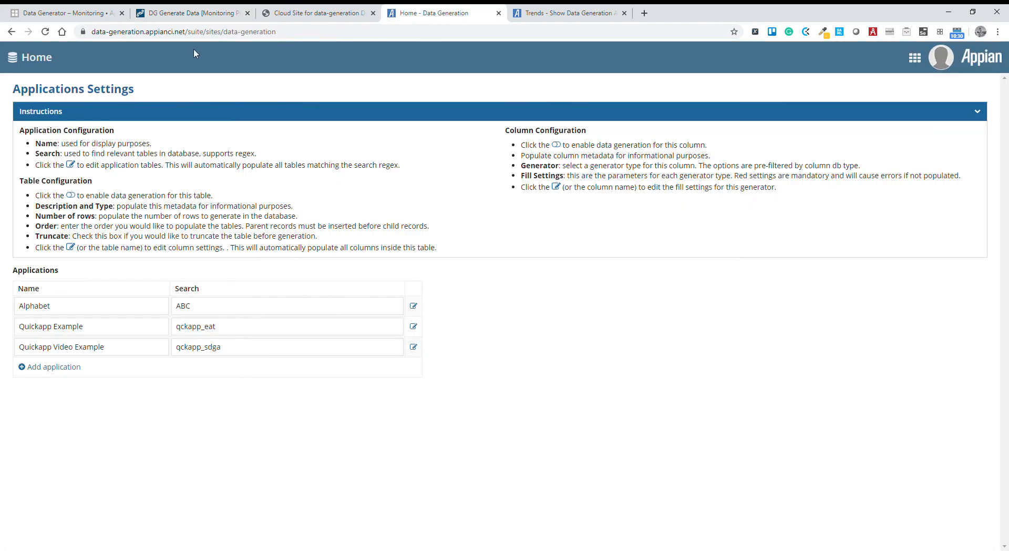
{"action": "left_click", "coordinate": [185, 13]}
{"action": "left_click", "coordinate": [50, 91]}
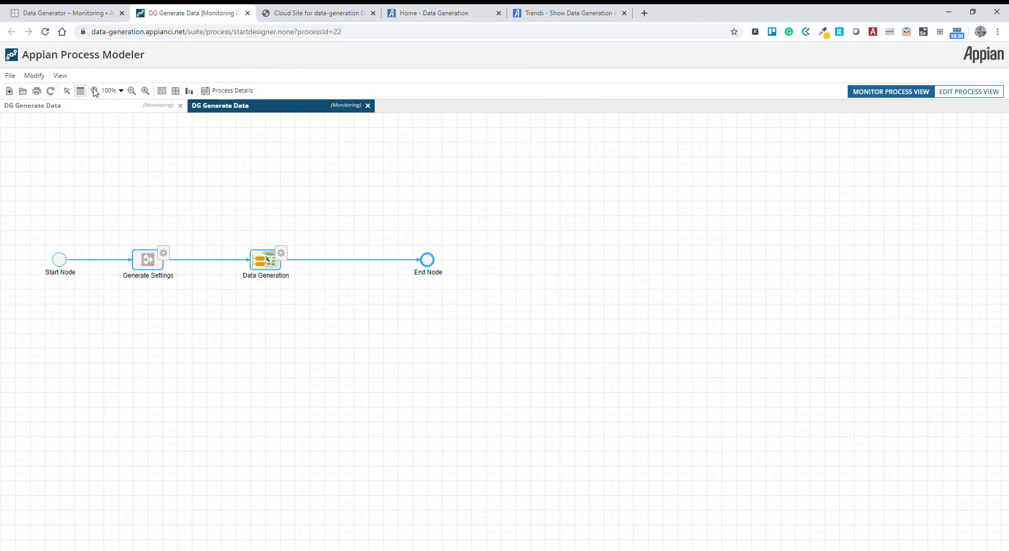
{"action": "left_click", "coordinate": [218, 93]}
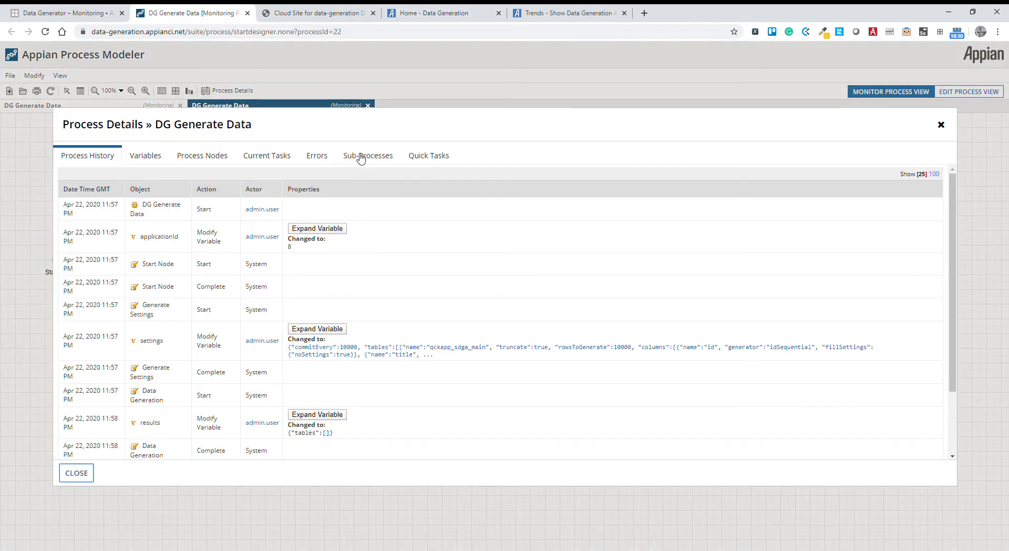
{"action": "left_click", "coordinate": [214, 159]}
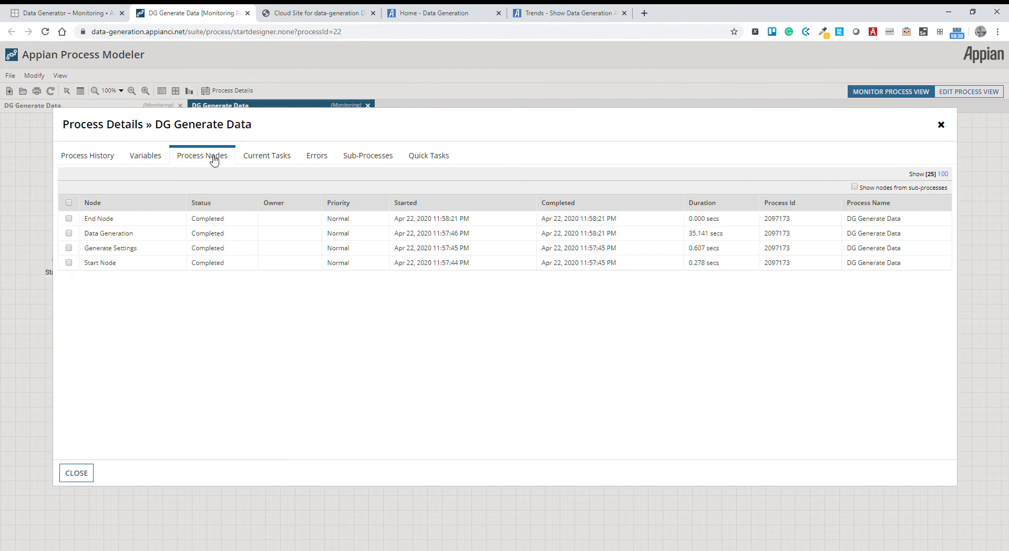
Switch to the Show Data Generation App and examine the updated record statistics charts and record details on the trends page.
{"action": "left_click", "coordinate": [459, 14]}
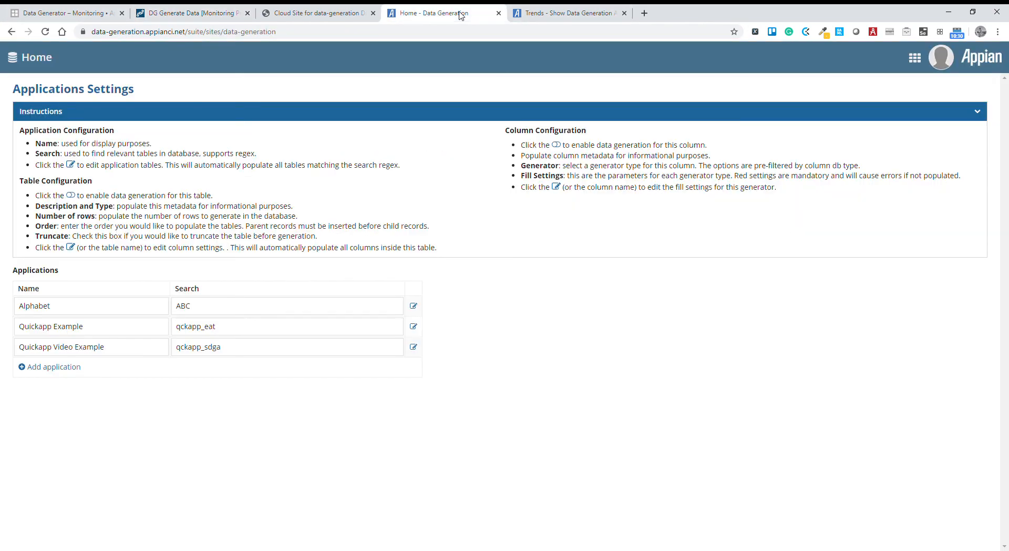
{"action": "left_click", "coordinate": [561, 14]}
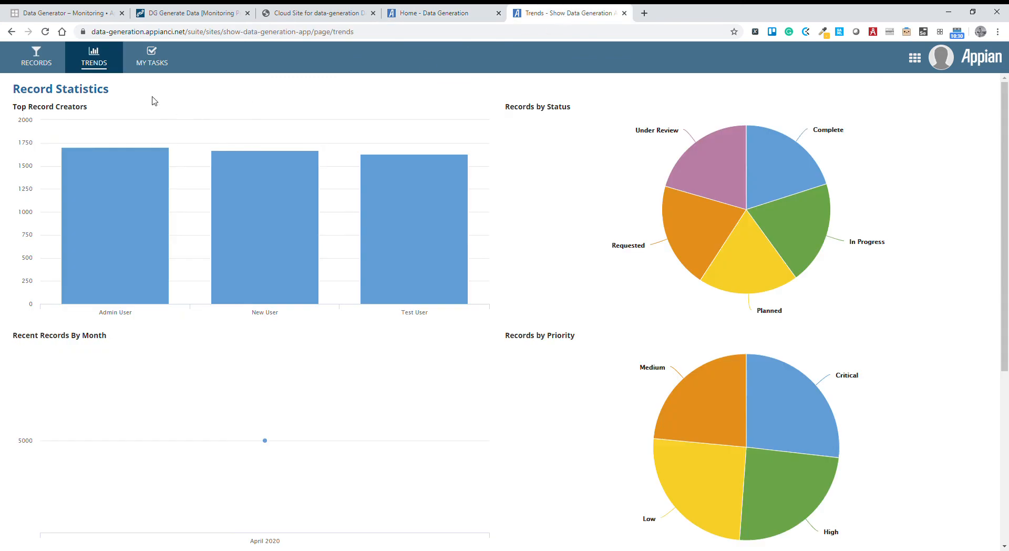
{"action": "scroll", "coordinate": [376, 225], "scroll_direction": "down", "scroll_amount": 5}
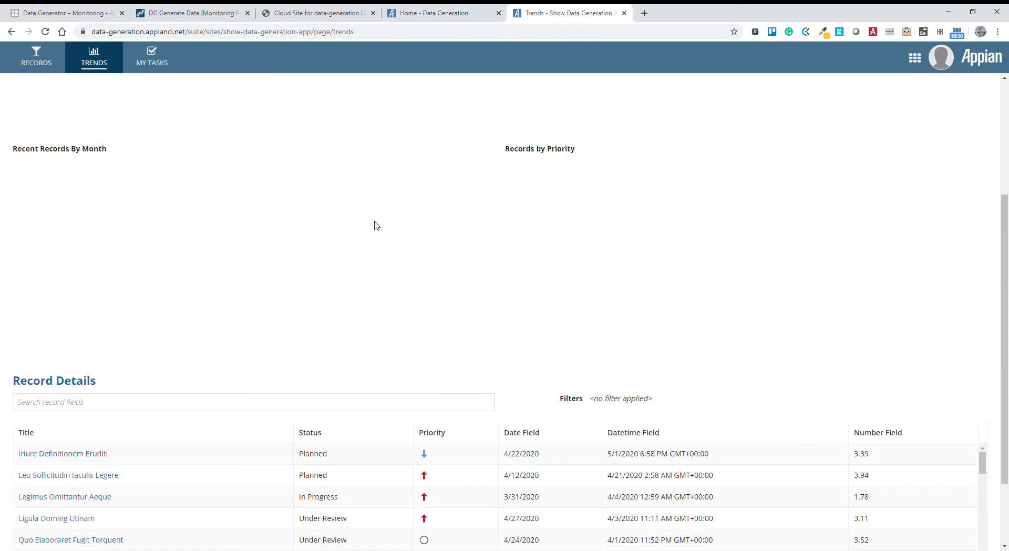
{"action": "scroll", "coordinate": [759, 451], "scroll_direction": "up", "scroll_amount": 5}
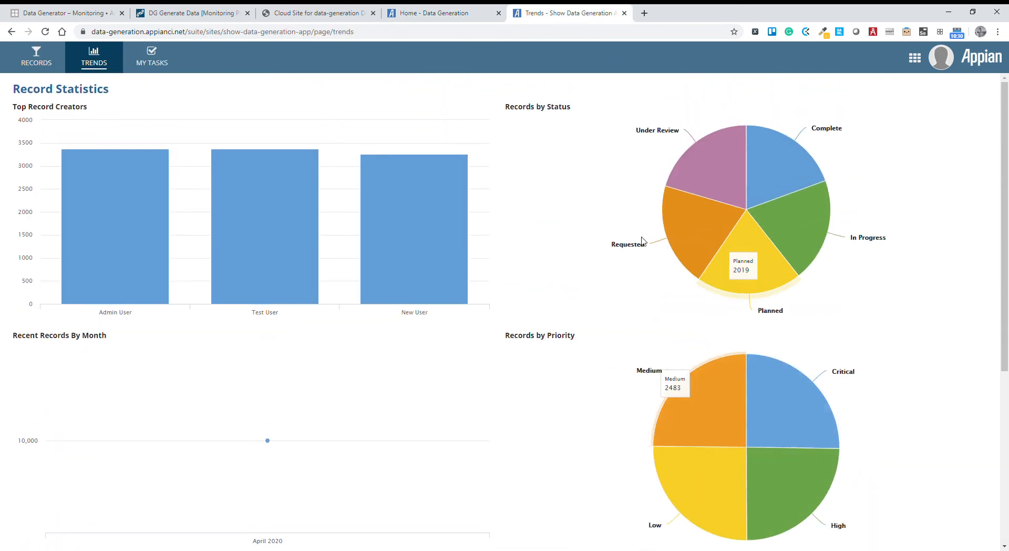
Open the Efficitur Fabulas Nunc Scripserit record from the records list and check its activity history.
{"action": "left_click", "coordinate": [36, 56]}
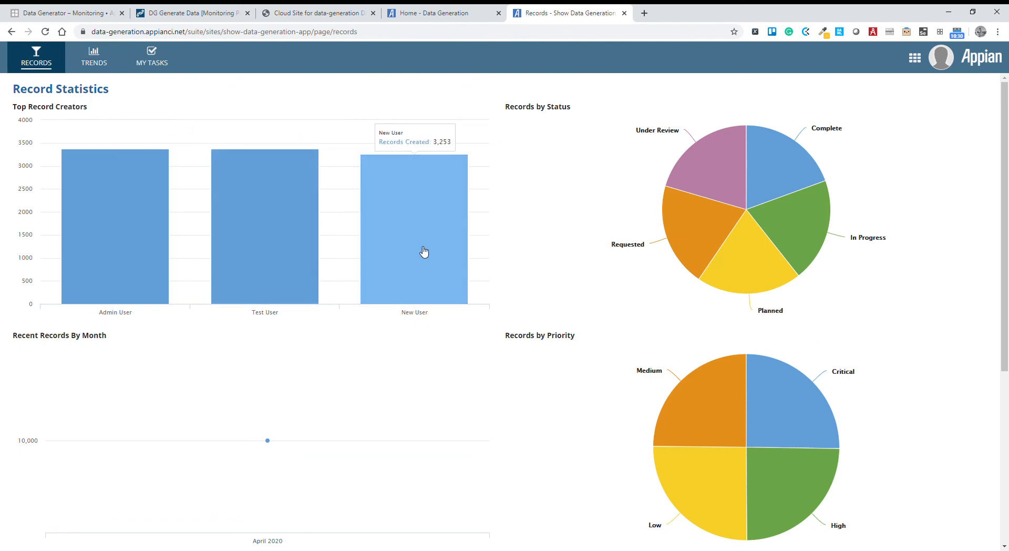
{"action": "scroll", "coordinate": [326, 266], "scroll_direction": "down", "scroll_amount": 4}
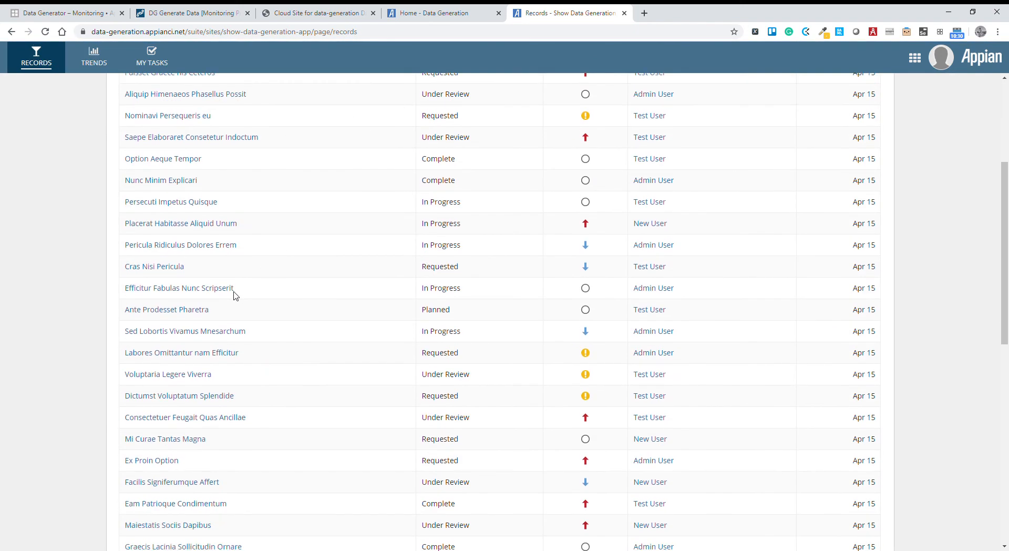
{"action": "left_click", "coordinate": [205, 289]}
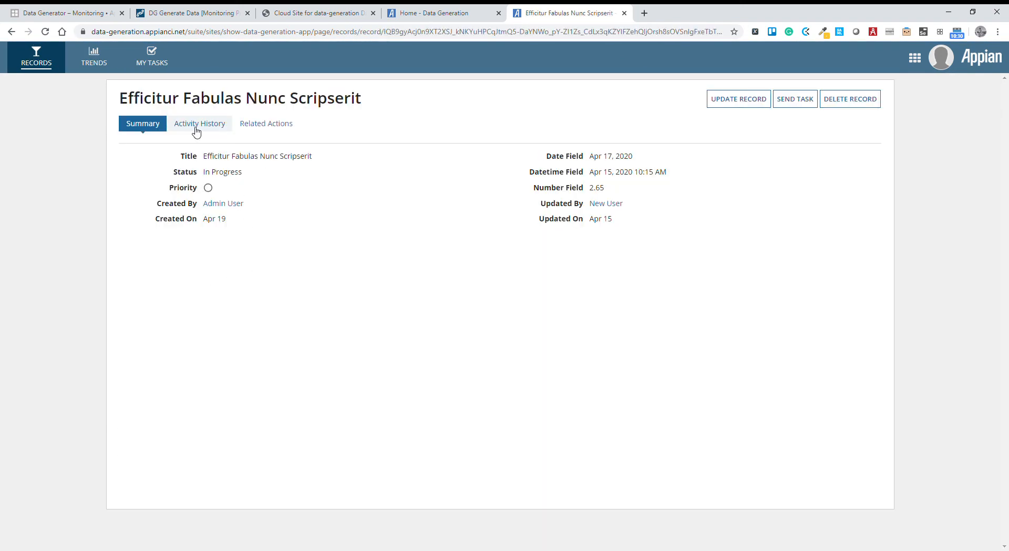
{"action": "left_click", "coordinate": [196, 129]}
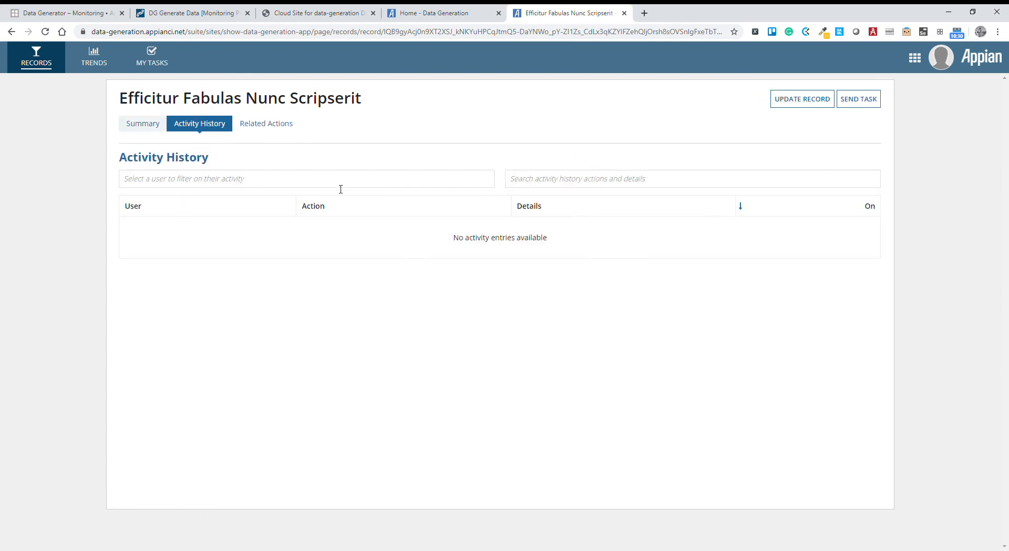
Return to the records list, open the Proin Reprimique Falli record, and check its activity history and summary.
{"action": "left_click", "coordinate": [49, 64]}
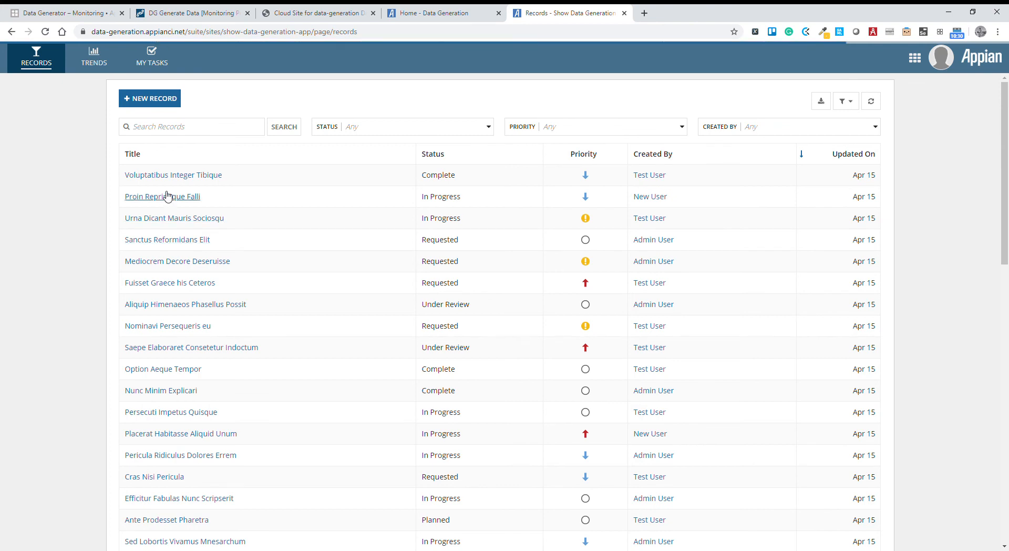
{"action": "left_click", "coordinate": [167, 197]}
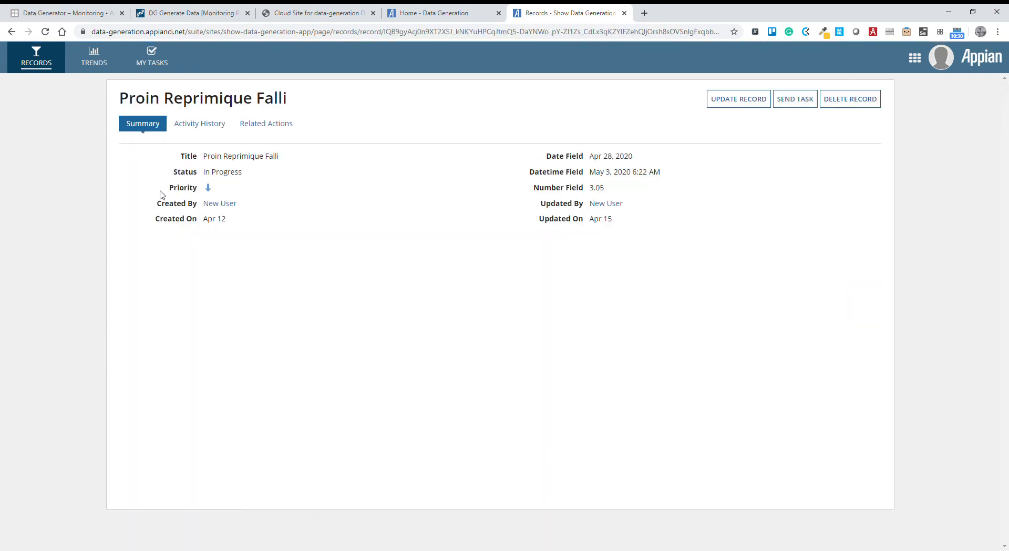
{"action": "left_click", "coordinate": [206, 126]}
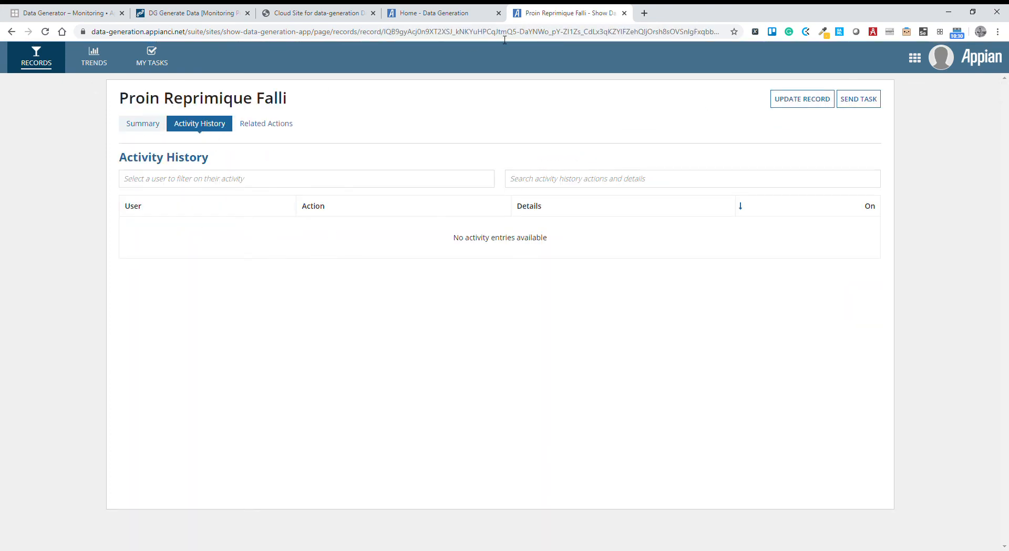
{"action": "left_click", "coordinate": [142, 123]}
Switch to the cloud database site and browse the rows of the qckapp_sdga_activity table in ds2.
{"action": "left_click", "coordinate": [313, 13]}
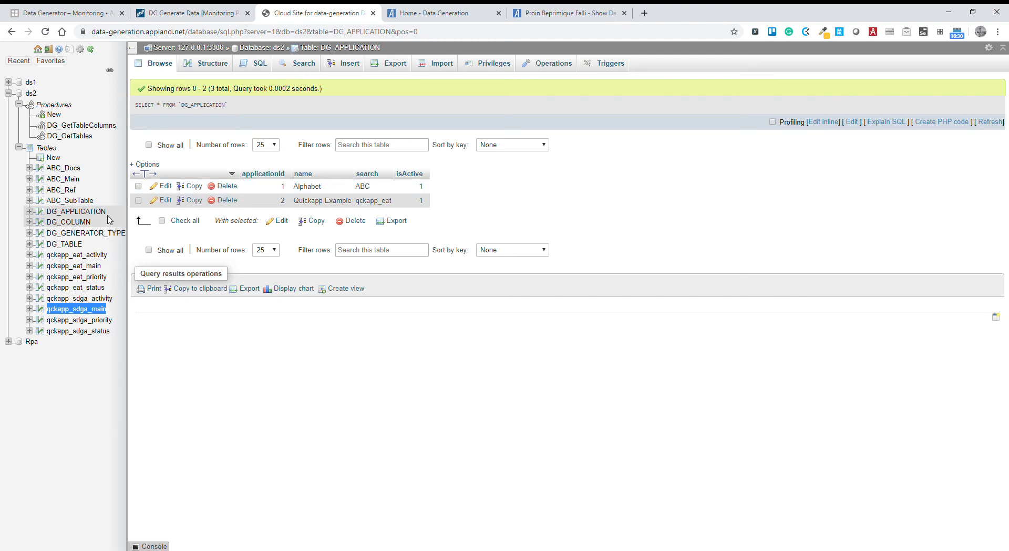
{"action": "left_click", "coordinate": [99, 298]}
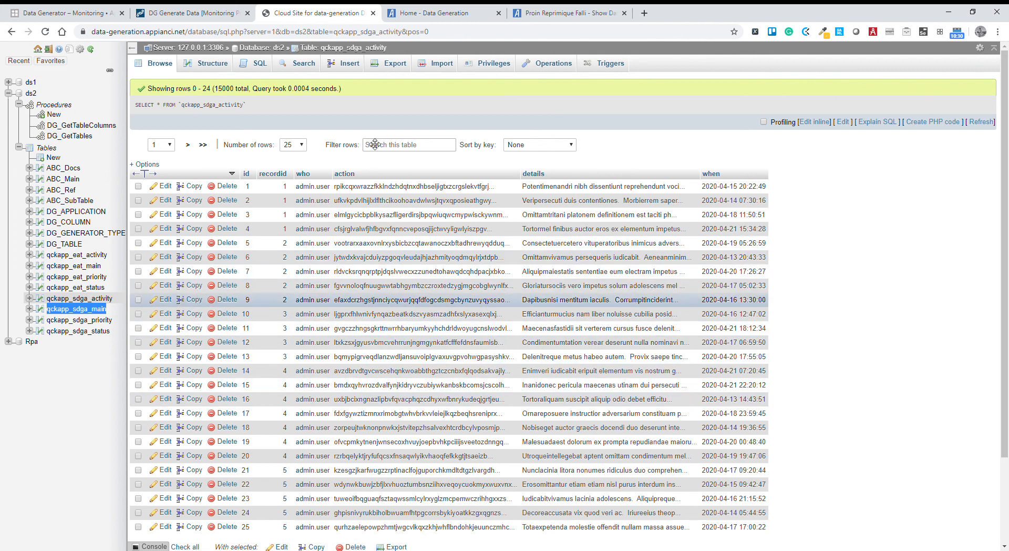
{"action": "left_click", "coordinate": [447, 13]}
Back in the Show Data Generation App, open the Persecuti Impetus Quisque record and check its activity history and summary.
{"action": "left_click", "coordinate": [549, 15]}
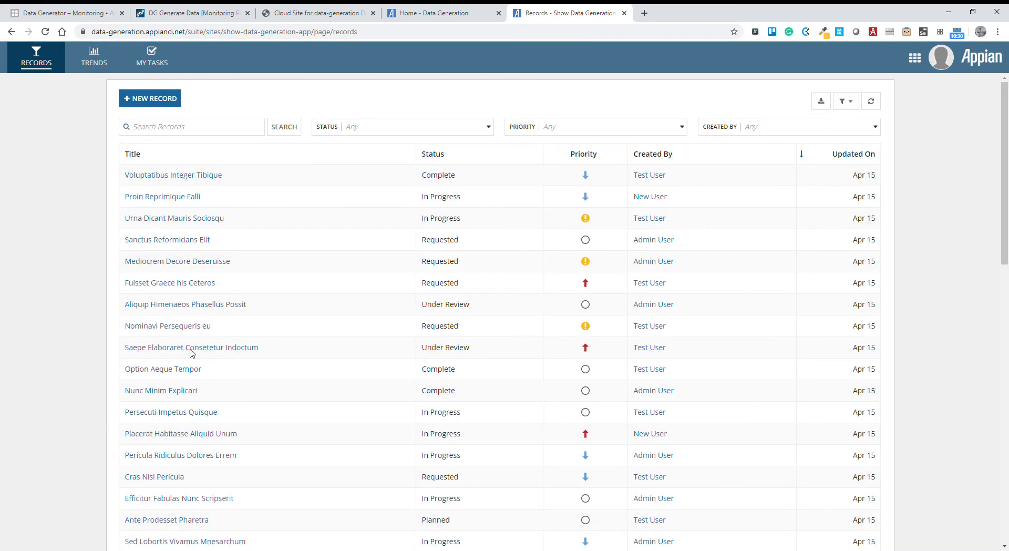
{"action": "scroll", "coordinate": [600, 318], "scroll_direction": "down", "scroll_amount": 7}
{"action": "scroll", "coordinate": [738, 310], "scroll_direction": "up", "scroll_amount": 7}
{"action": "left_click", "coordinate": [169, 412]}
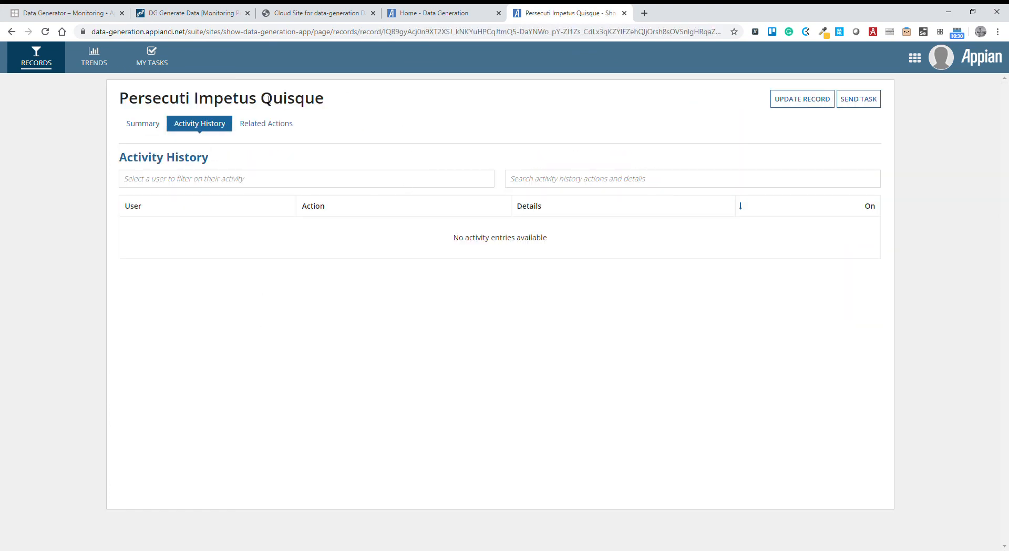
{"action": "left_click", "coordinate": [139, 129]}
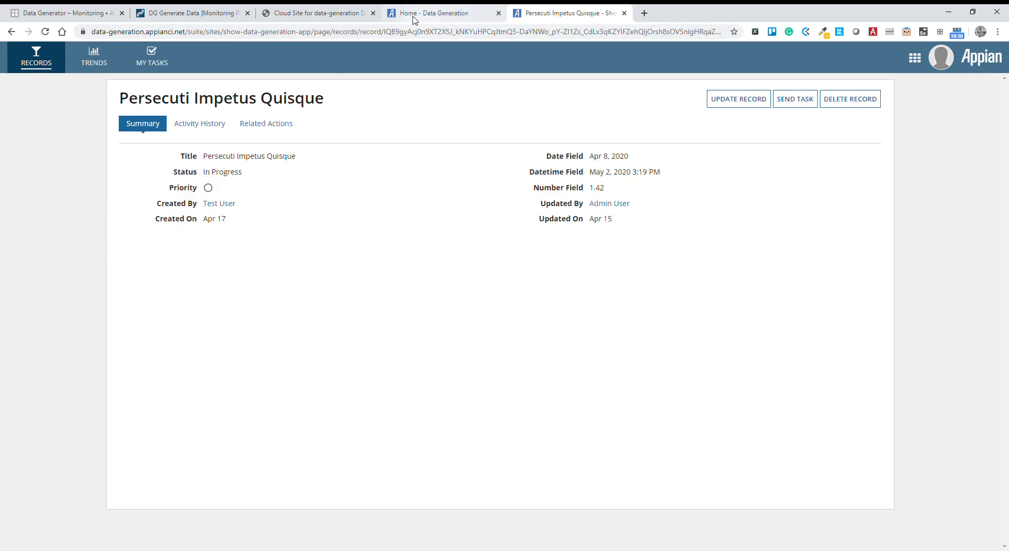